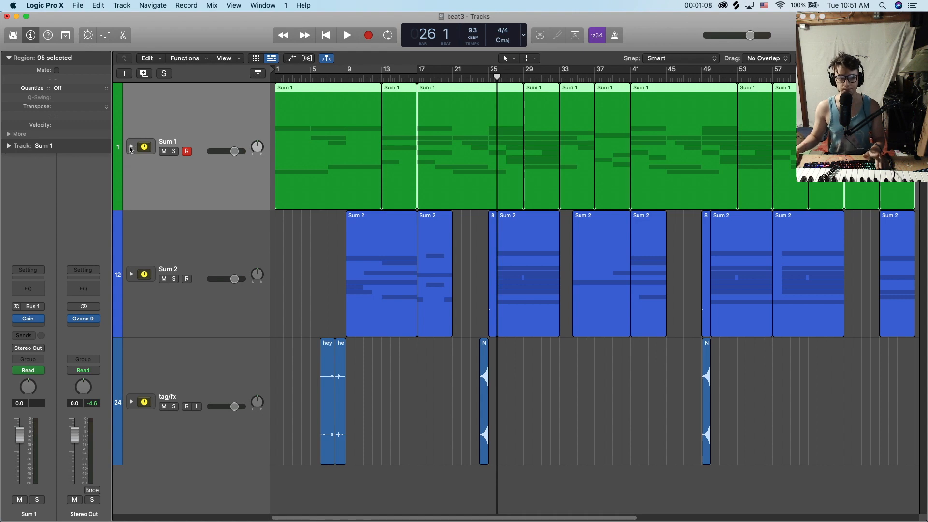
Expand the Sum 1 and Sum 2 track stacks to show their individual tracks, and clear the region selection.
{"action": "left_click", "coordinate": [131, 147]}
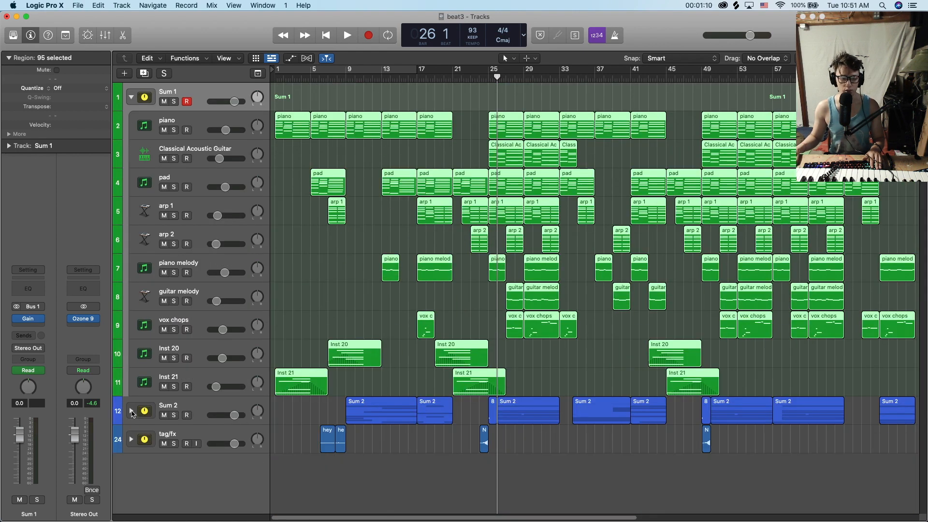
{"action": "left_click", "coordinate": [131, 412]}
{"action": "left_click", "coordinate": [300, 204]}
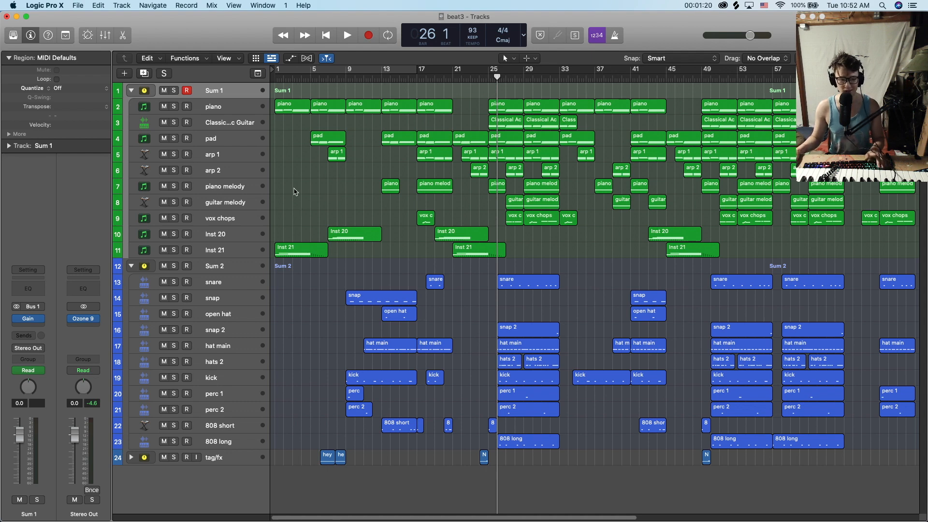
Select the piano track in the Sum 1 stack and solo it, leaving no regions selected.
{"action": "left_click", "coordinate": [215, 107]}
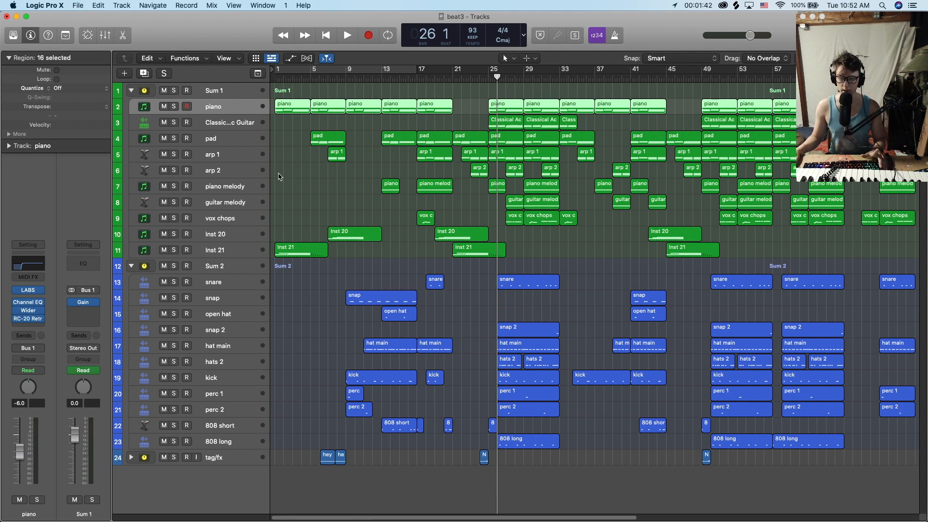
{"action": "left_click", "coordinate": [301, 156]}
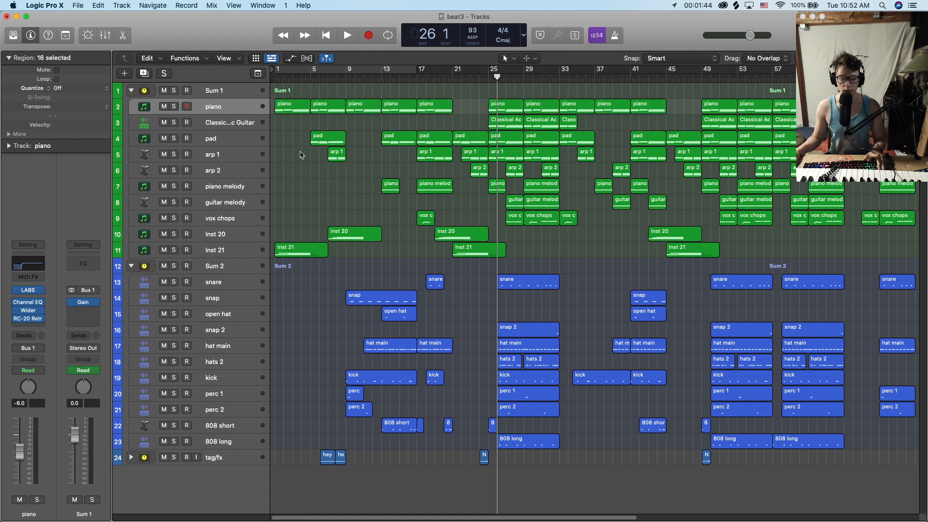
{"action": "left_click", "coordinate": [293, 113]}
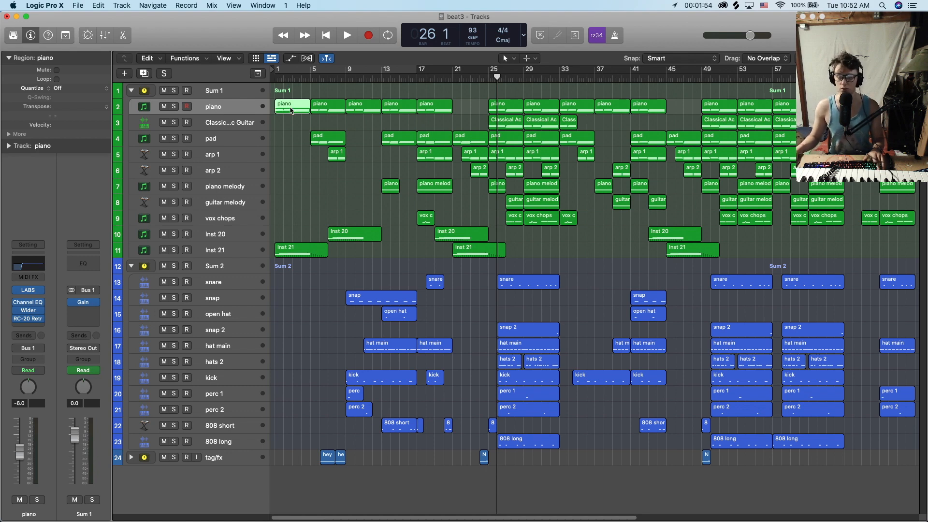
{"action": "left_click", "coordinate": [174, 107]}
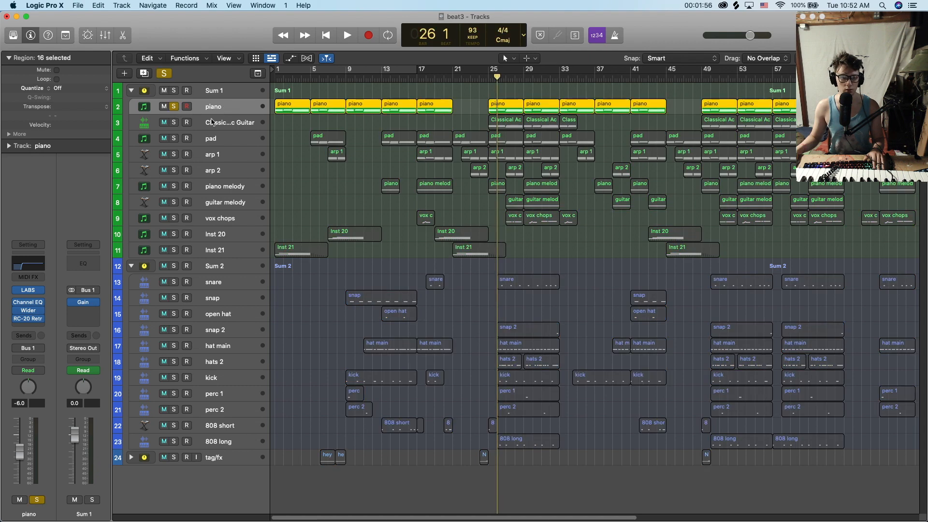
{"action": "left_click", "coordinate": [303, 156]}
Review the piano track's LABS instrument and its Channel EQ, Wider and RC-20 Retro Color effects, closing each plug-in window.
{"action": "left_click", "coordinate": [28, 290]}
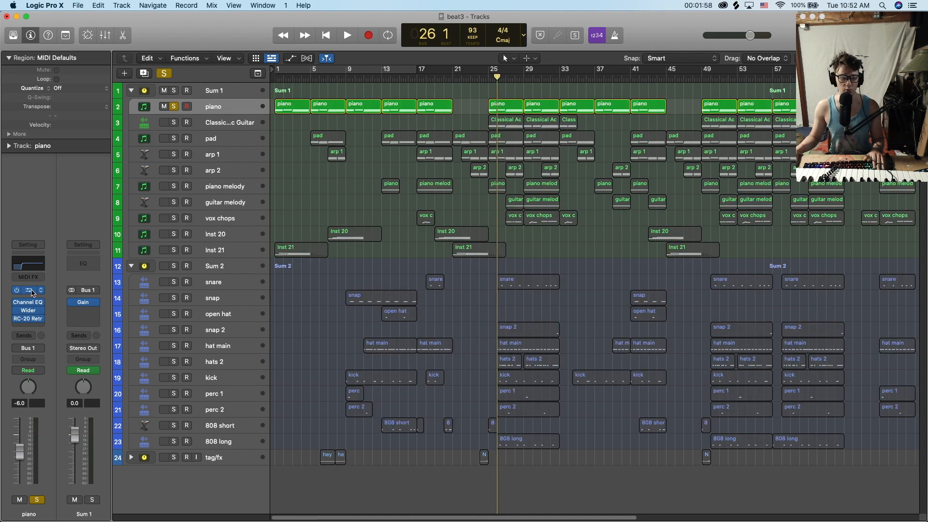
{"action": "left_click", "coordinate": [294, 135]}
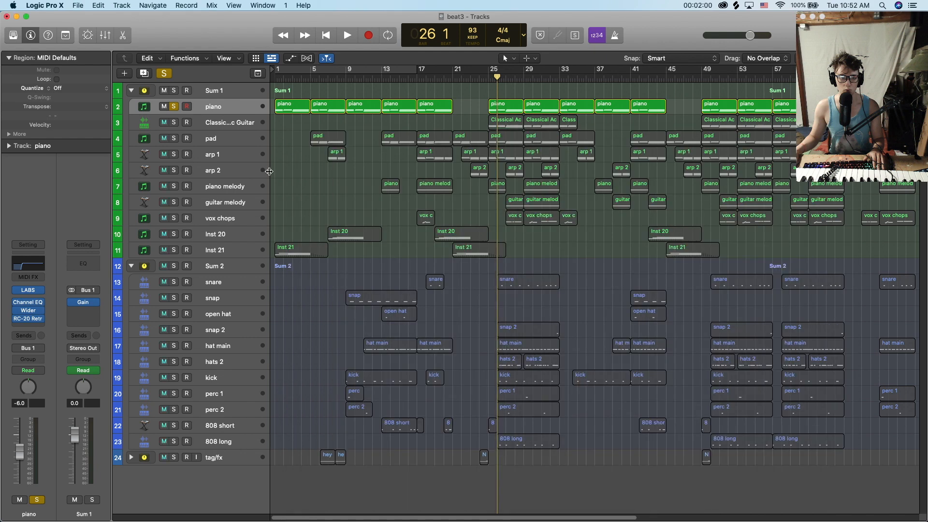
{"action": "left_click", "coordinate": [28, 302]}
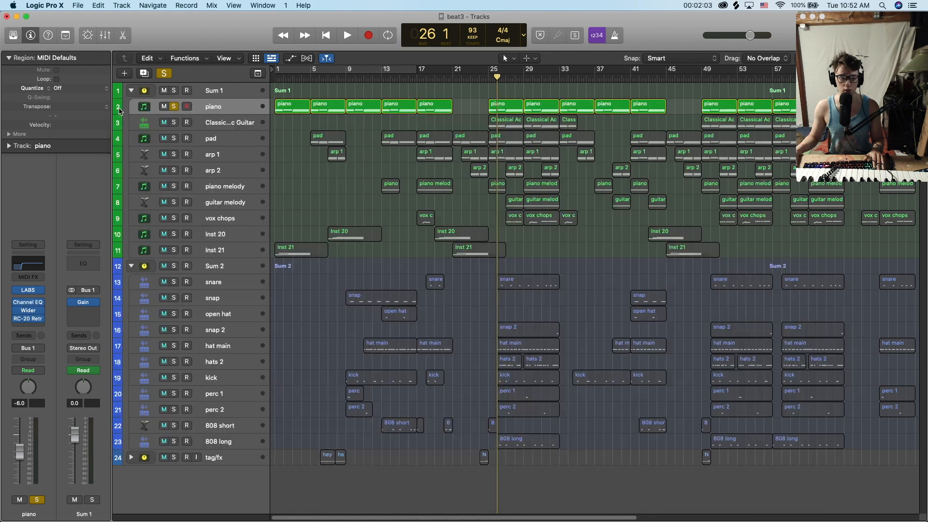
{"action": "left_click", "coordinate": [119, 104]}
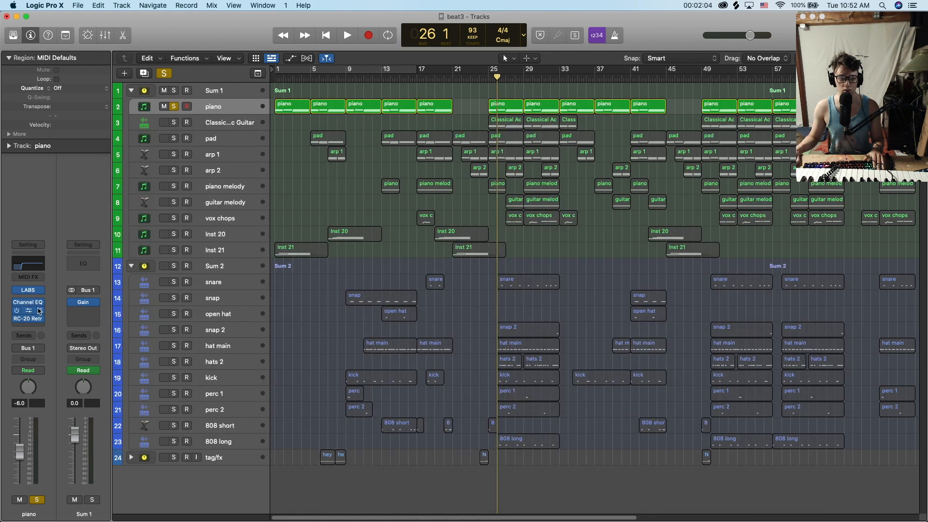
{"action": "left_click", "coordinate": [28, 311]}
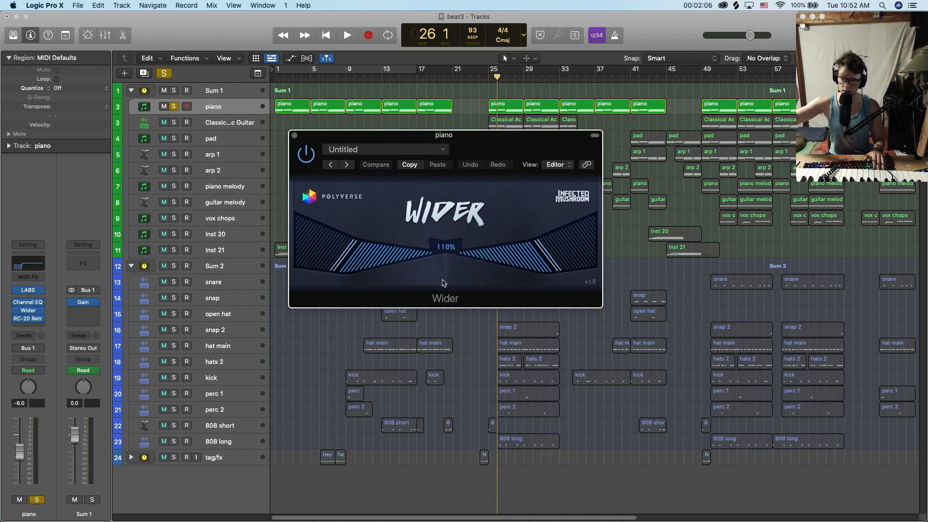
{"action": "left_click", "coordinate": [294, 135]}
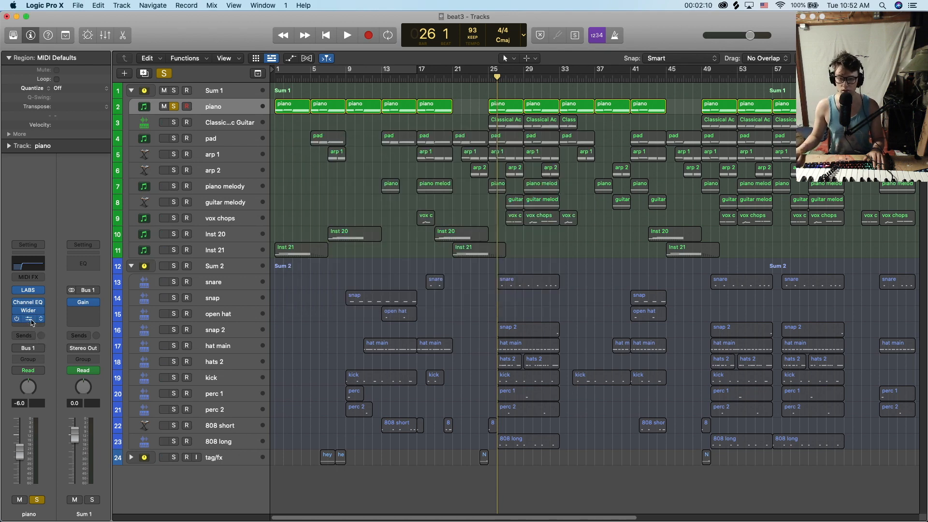
{"action": "left_click", "coordinate": [30, 320]}
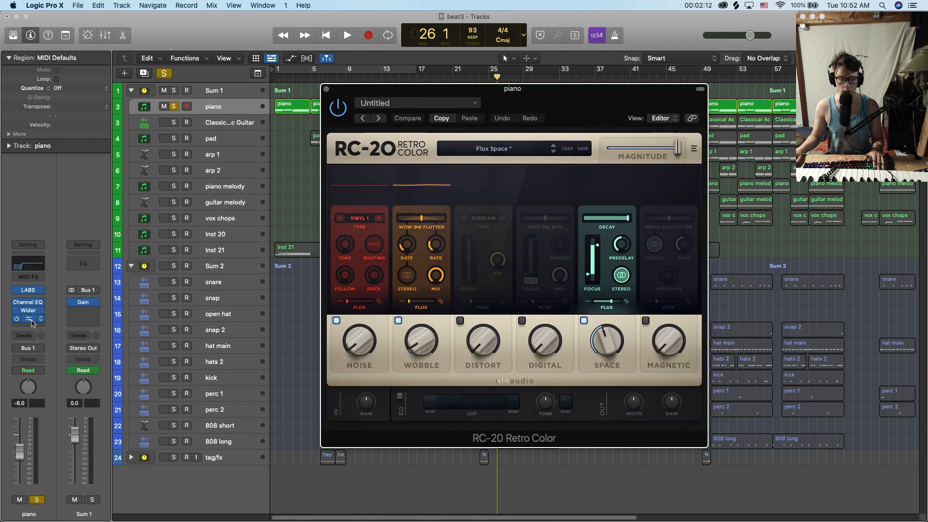
{"action": "left_click", "coordinate": [327, 90]}
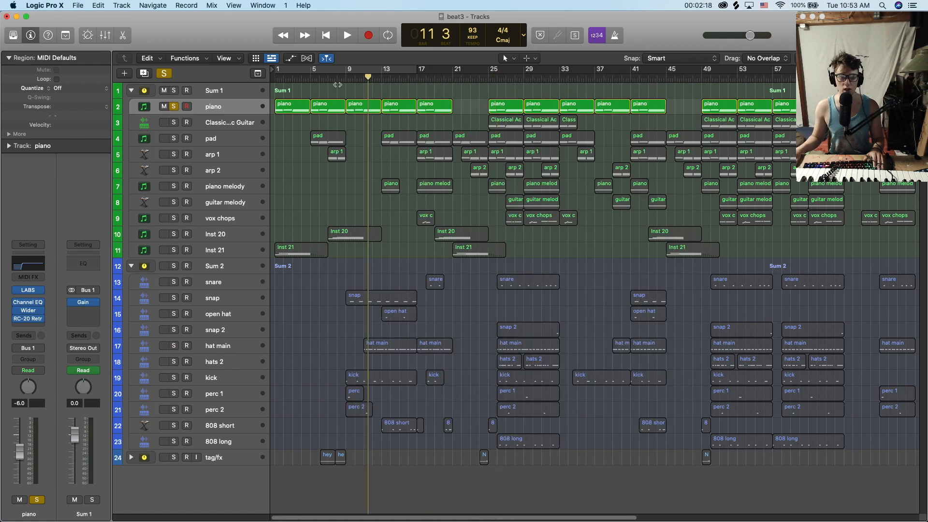
Play the first piano region from bar 1 with its notes shown in the Piano Roll, and close the editor and unsolo the track.
{"action": "key", "text": "Return"}
{"action": "double_click", "coordinate": [295, 106]}
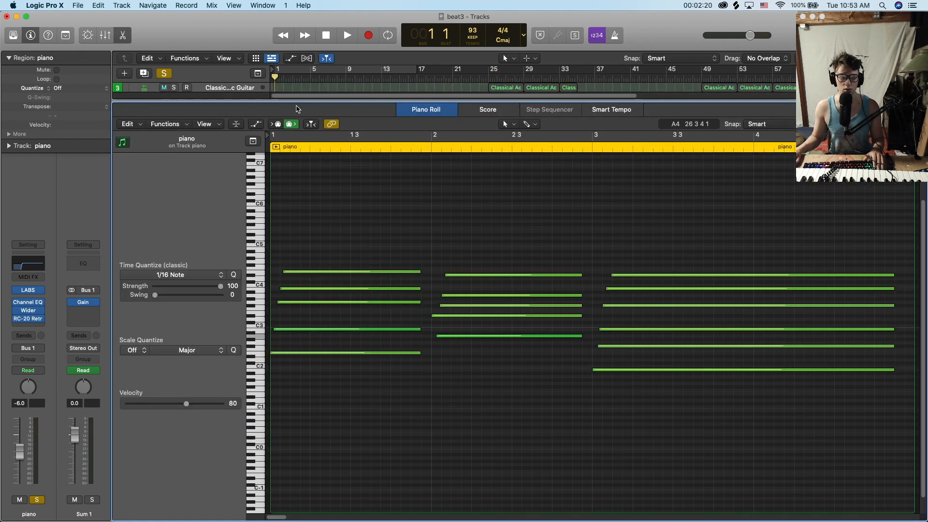
{"action": "key", "text": "space"}
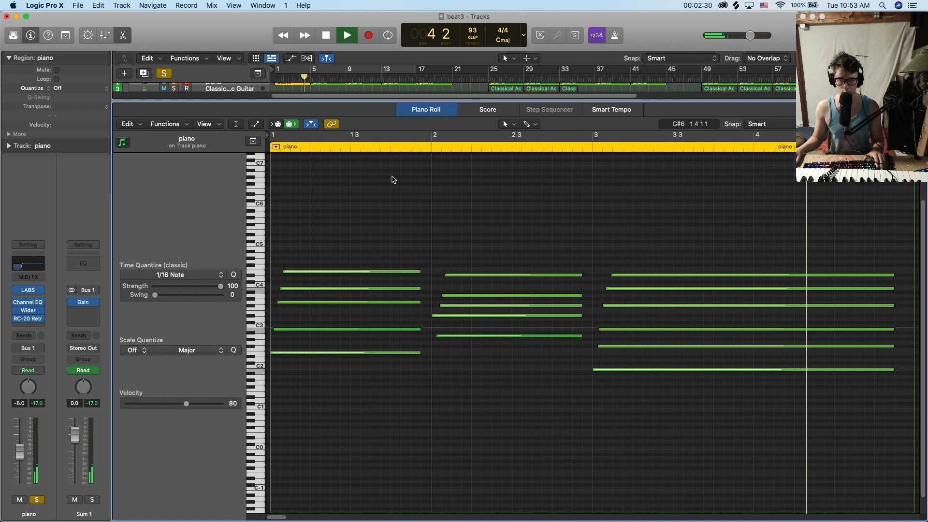
{"action": "key", "text": "space"}
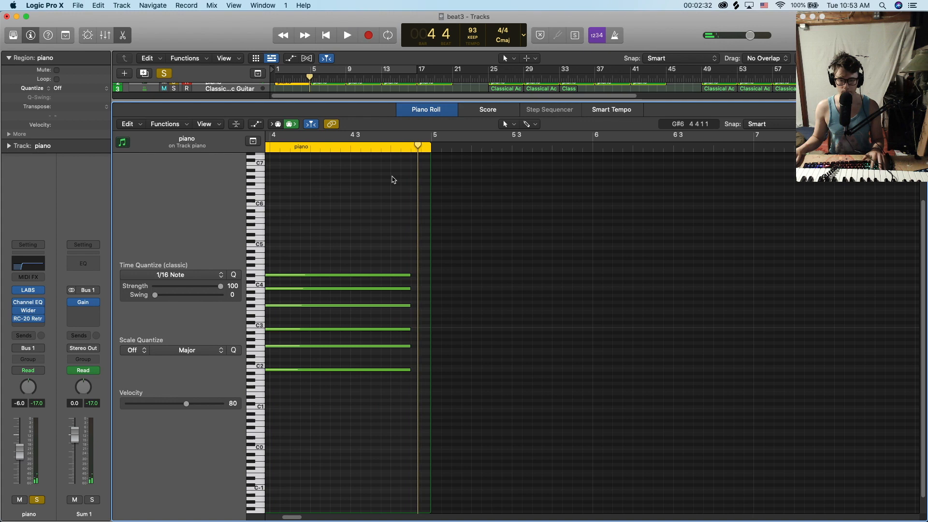
{"action": "key", "text": "p"}
{"action": "left_click", "coordinate": [173, 107]}
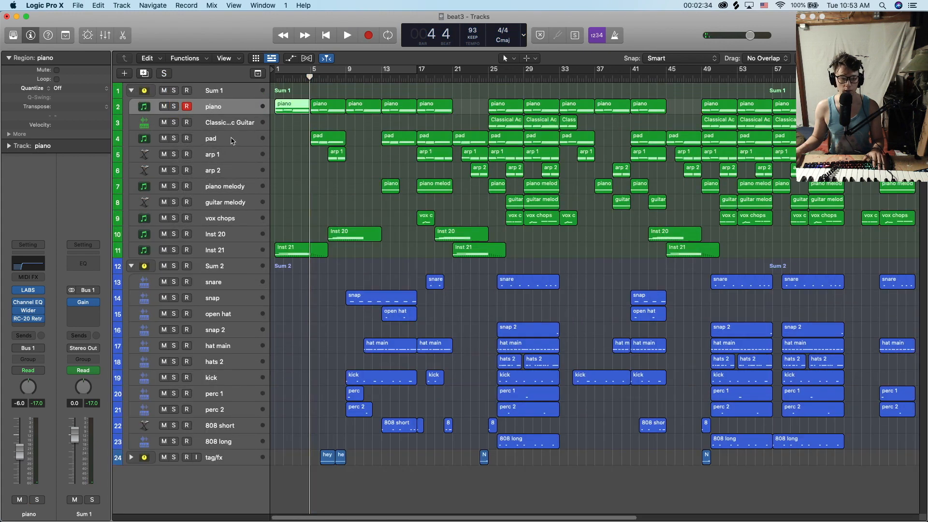
Move the playhead to bar 25 and review the Classical Acoustic Guitar track's Wider, Amp Designer, ChromaVerb and Channel EQ plug-ins.
{"action": "left_click", "coordinate": [226, 122]}
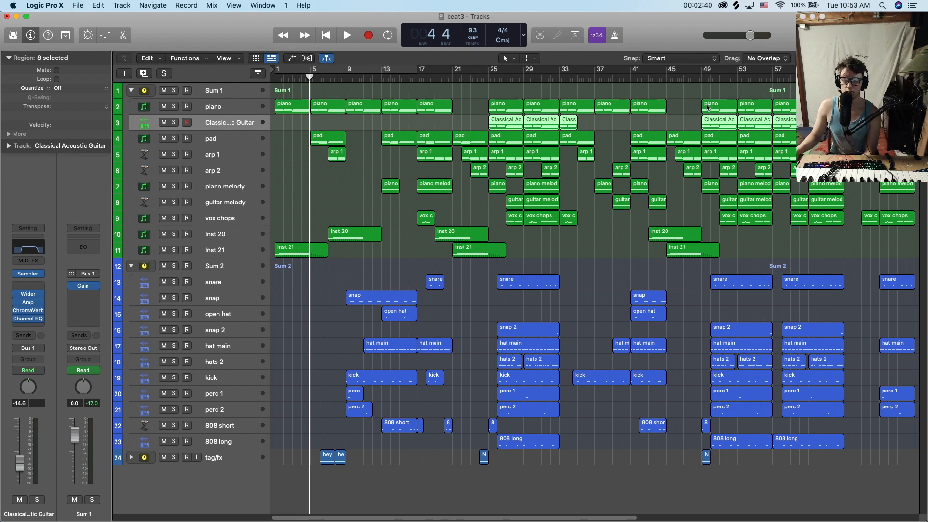
{"action": "left_click_drag", "start_coordinate": [309, 77], "coordinate": [490, 99]}
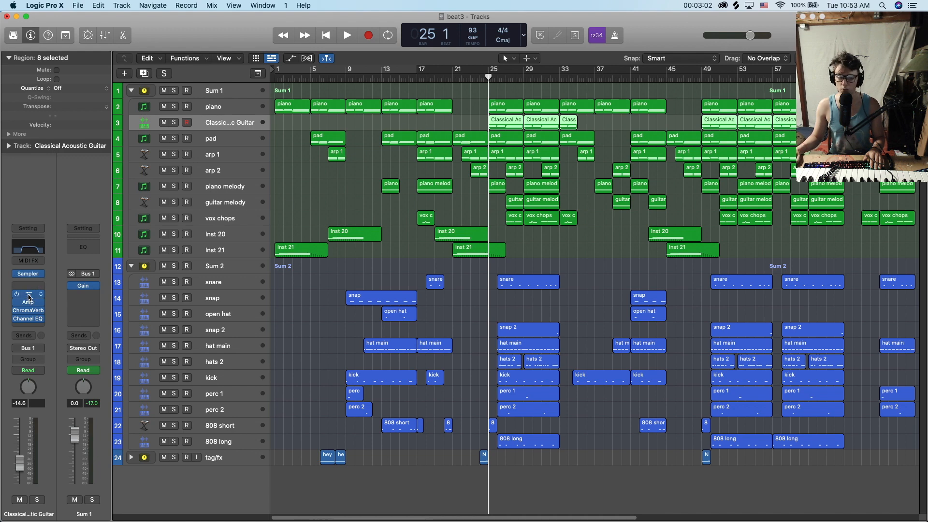
{"action": "left_click", "coordinate": [28, 297]}
{"action": "left_click", "coordinate": [289, 132]}
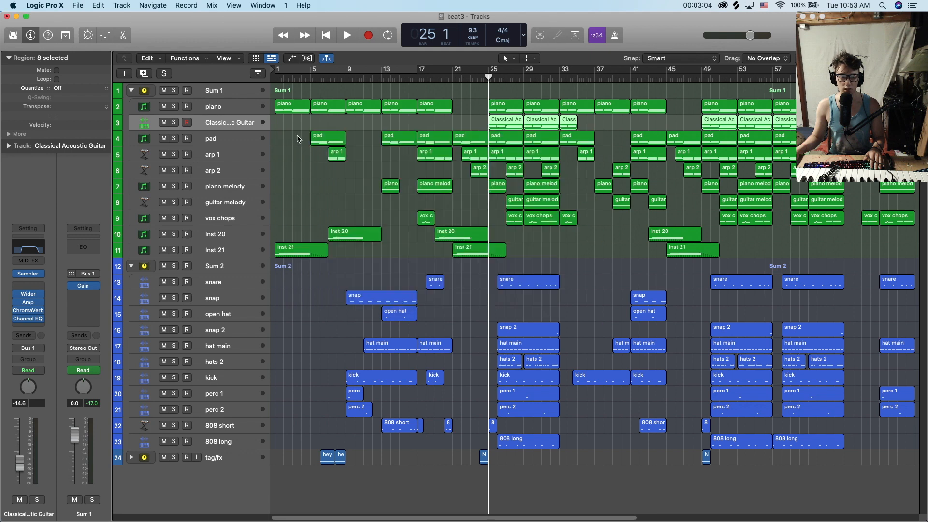
{"action": "left_click", "coordinate": [28, 302]}
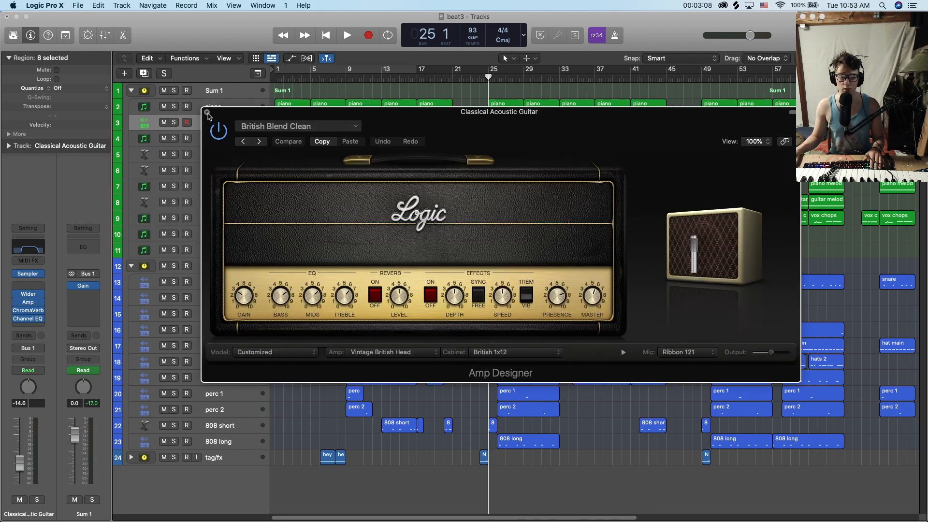
{"action": "left_click", "coordinate": [207, 113]}
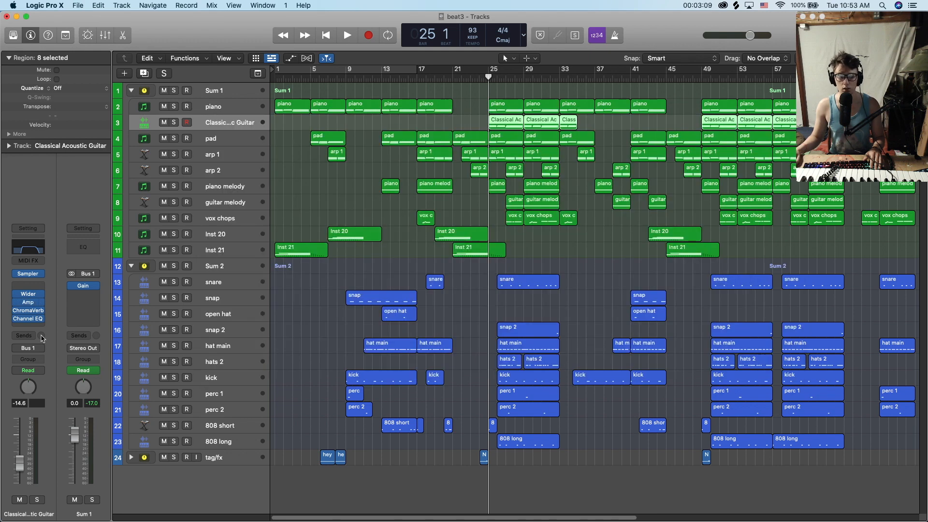
{"action": "left_click", "coordinate": [27, 313]}
{"action": "left_click", "coordinate": [254, 88]}
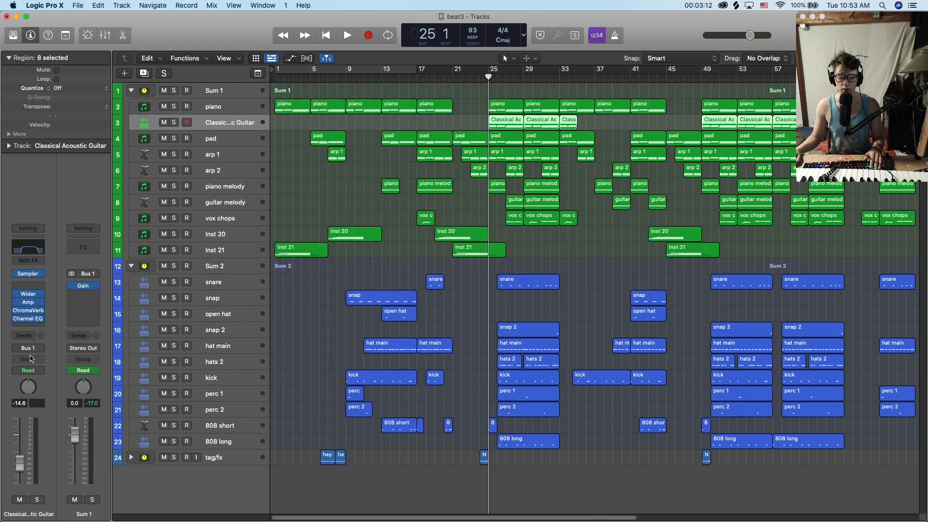
{"action": "left_click", "coordinate": [28, 318]}
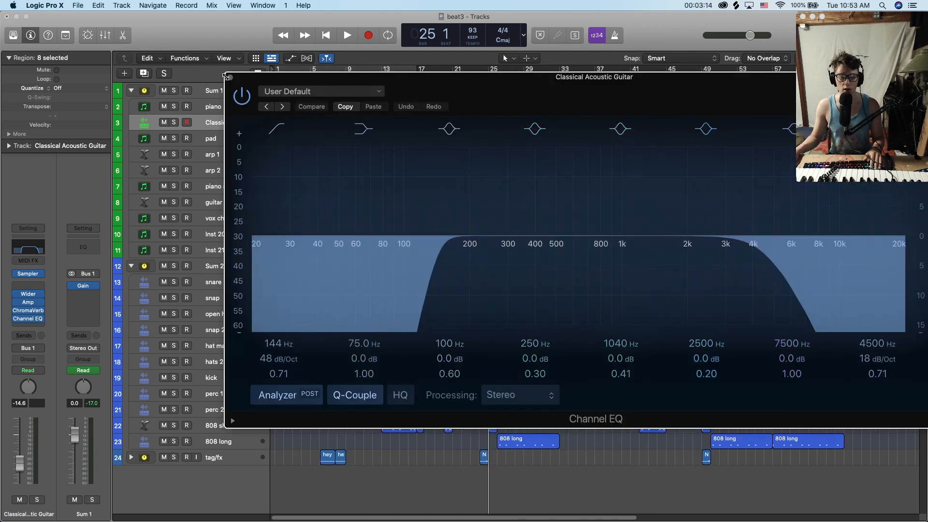
{"action": "left_click", "coordinate": [227, 76]}
Listen to the Classical Acoustic Guitar track soloed from bar 25, add the piano to the solo, and stop and unsolo both tracks.
{"action": "left_click", "coordinate": [173, 122]}
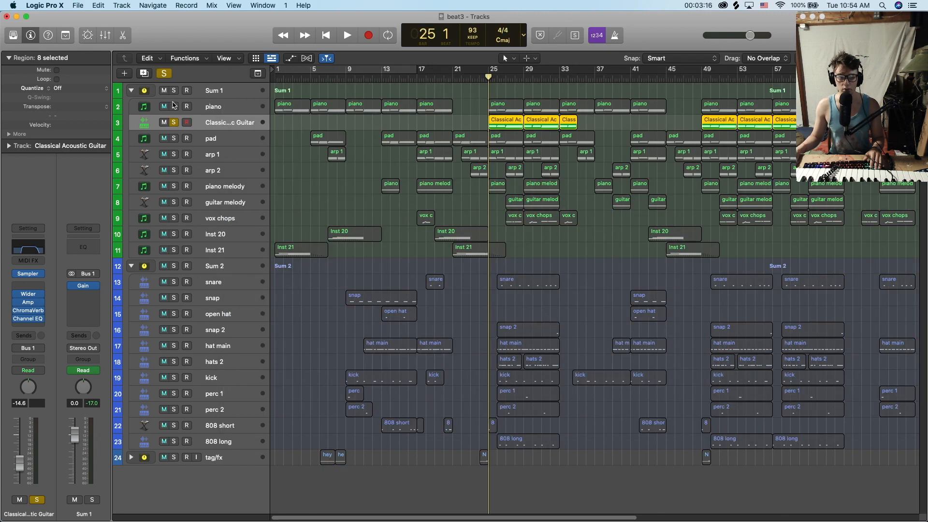
{"action": "key", "text": "space"}
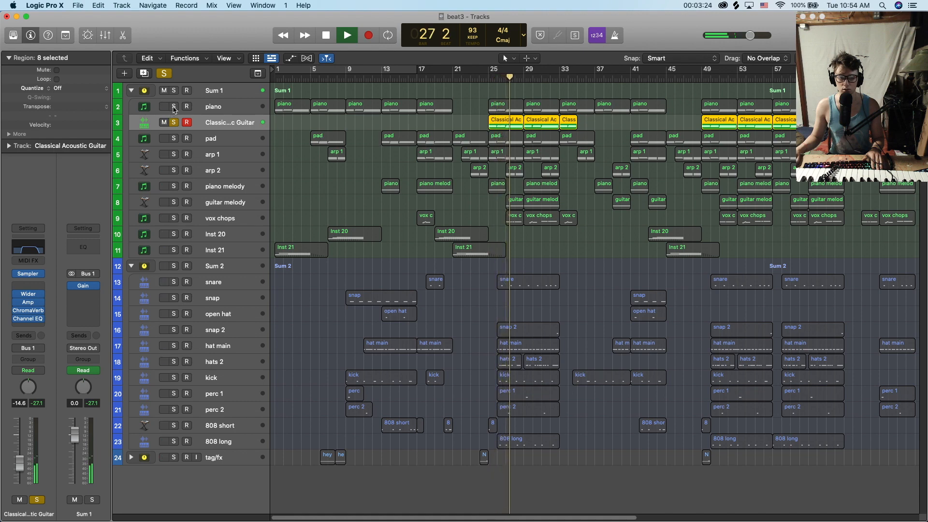
{"action": "left_click", "coordinate": [174, 107]}
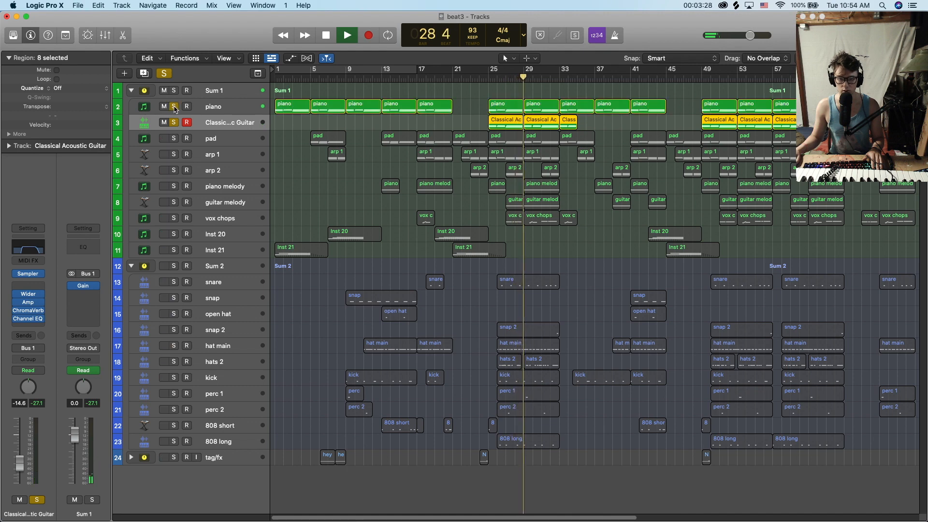
{"action": "key", "text": "space"}
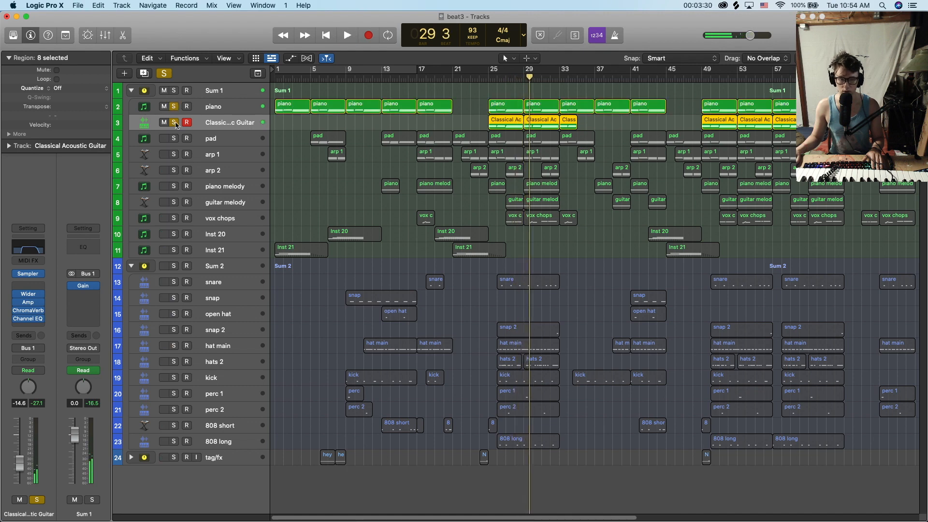
{"action": "left_click", "coordinate": [175, 123]}
{"action": "left_click", "coordinate": [174, 107]}
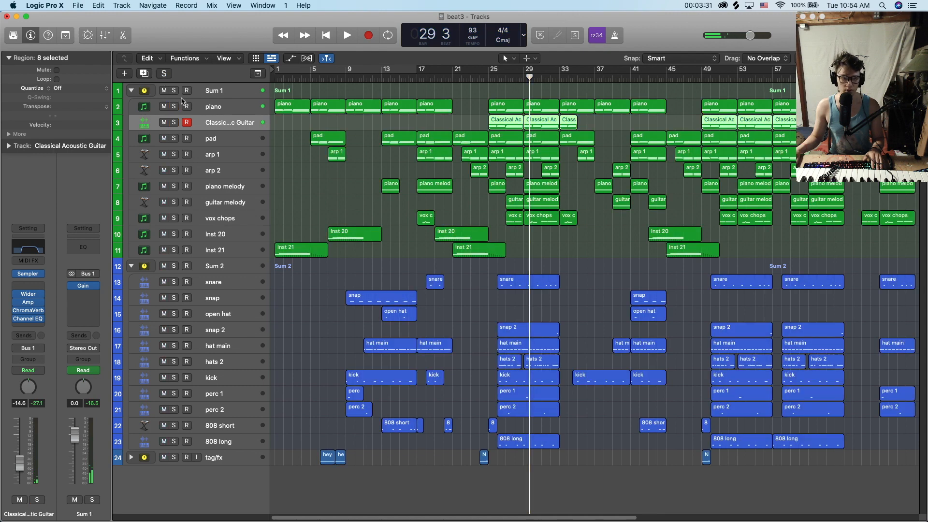
Select the piano melody track and examine its Originals Felt Piano instrument settings.
{"action": "left_click", "coordinate": [231, 145]}
{"action": "left_click", "coordinate": [176, 193]}
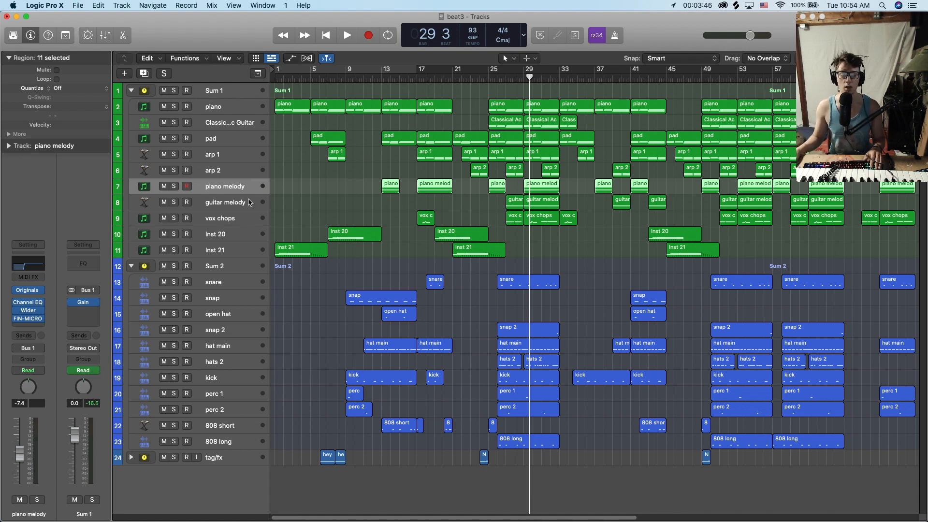
{"action": "left_click", "coordinate": [27, 292]}
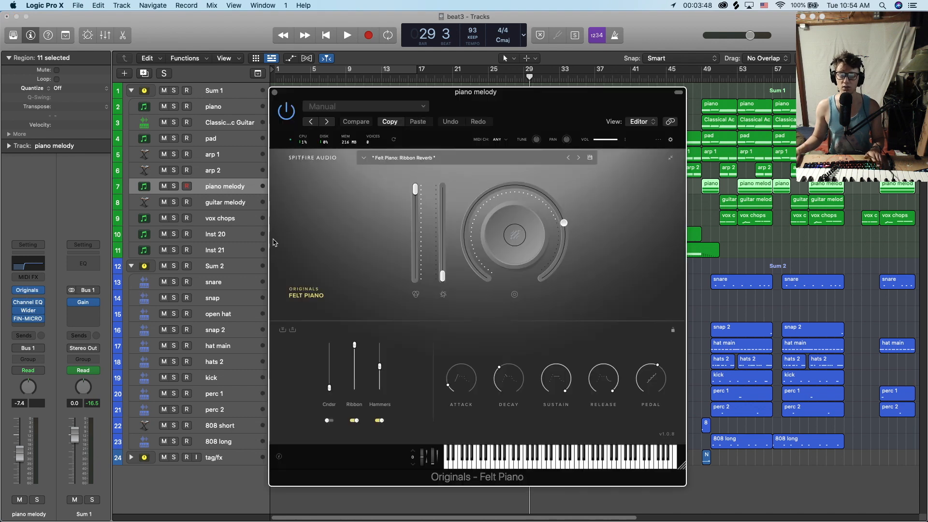
{"action": "left_click", "coordinate": [275, 92]}
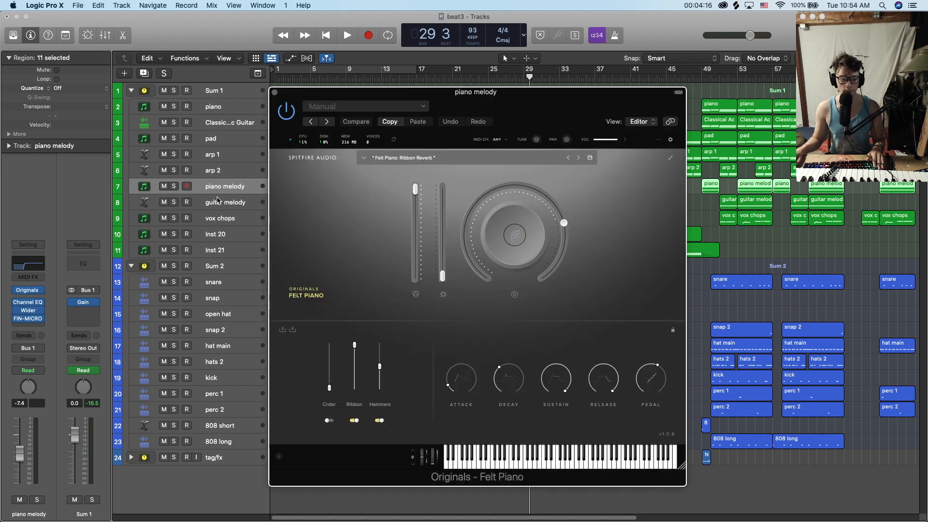
{"action": "left_click", "coordinate": [27, 290]}
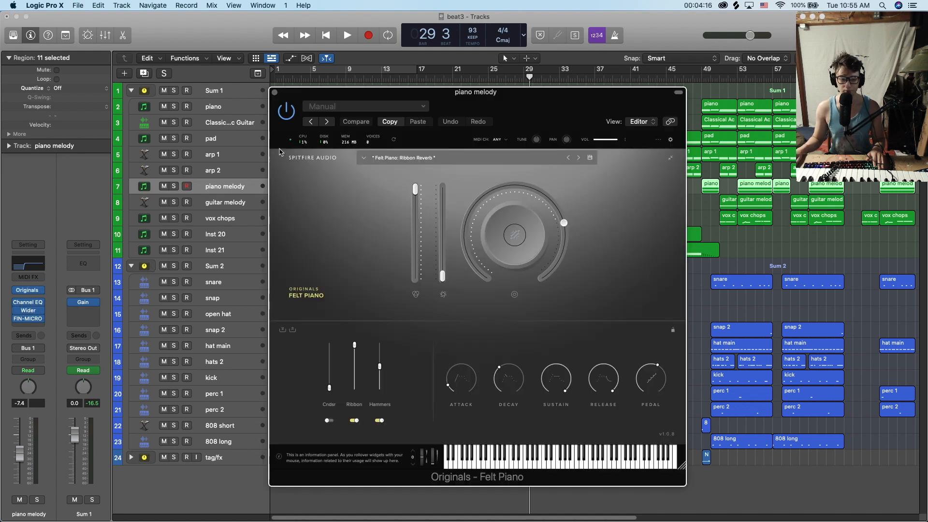
{"action": "left_click", "coordinate": [275, 92]}
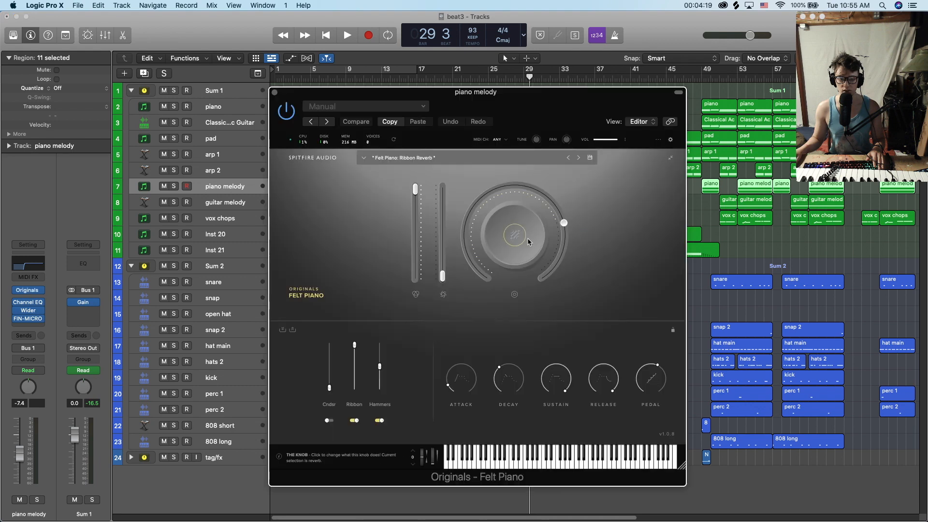
Show the Felt Piano knob's assignable parameters, and review the piano melody track's Channel EQ and Wider plug-ins.
{"action": "left_click", "coordinate": [525, 235]}
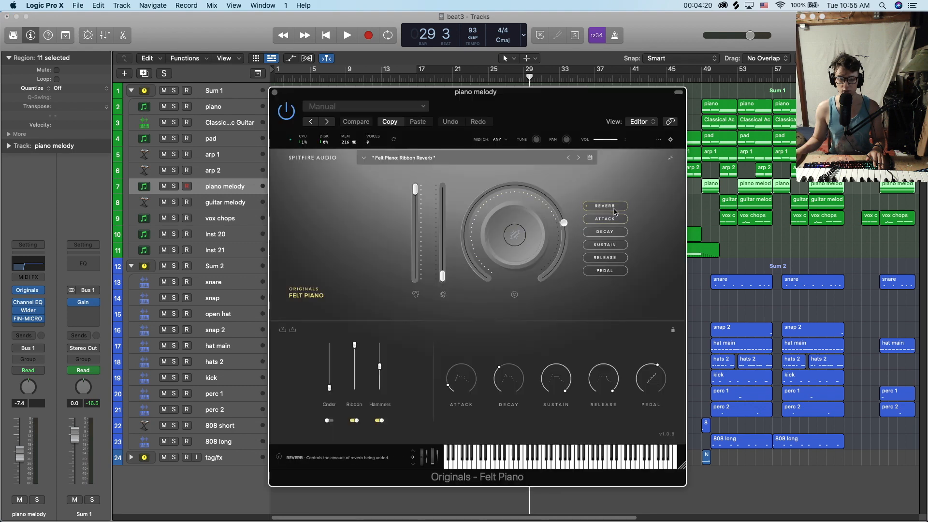
{"action": "left_click", "coordinate": [274, 92]}
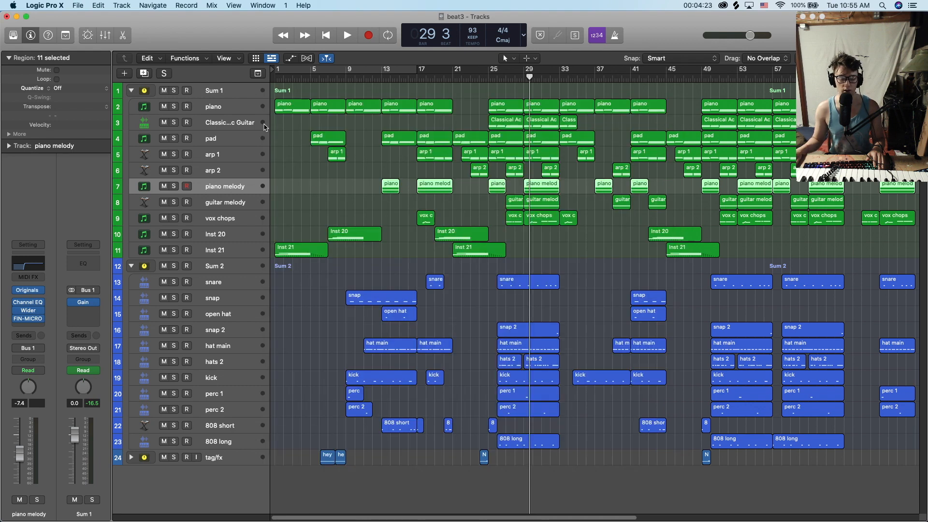
{"action": "left_click", "coordinate": [27, 305]}
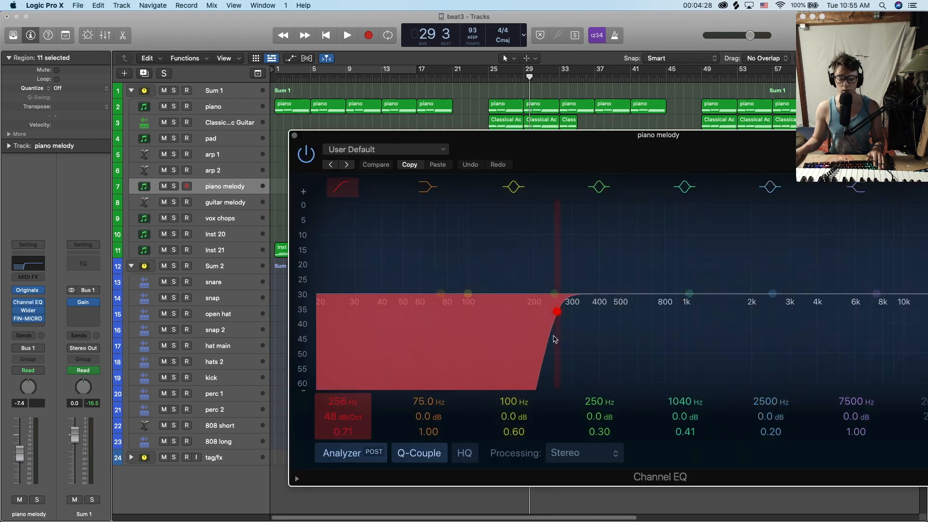
{"action": "left_click", "coordinate": [294, 137]}
{"action": "left_click", "coordinate": [29, 311]}
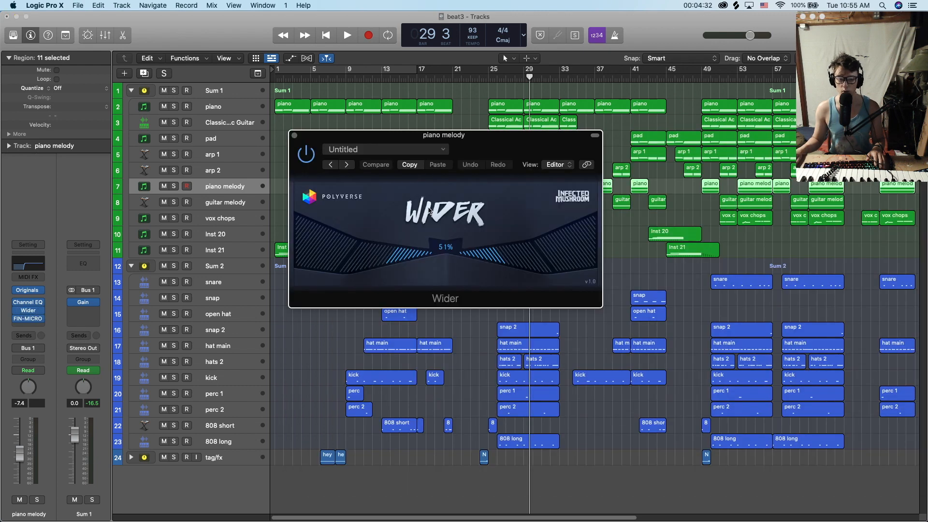
{"action": "left_click", "coordinate": [294, 136]}
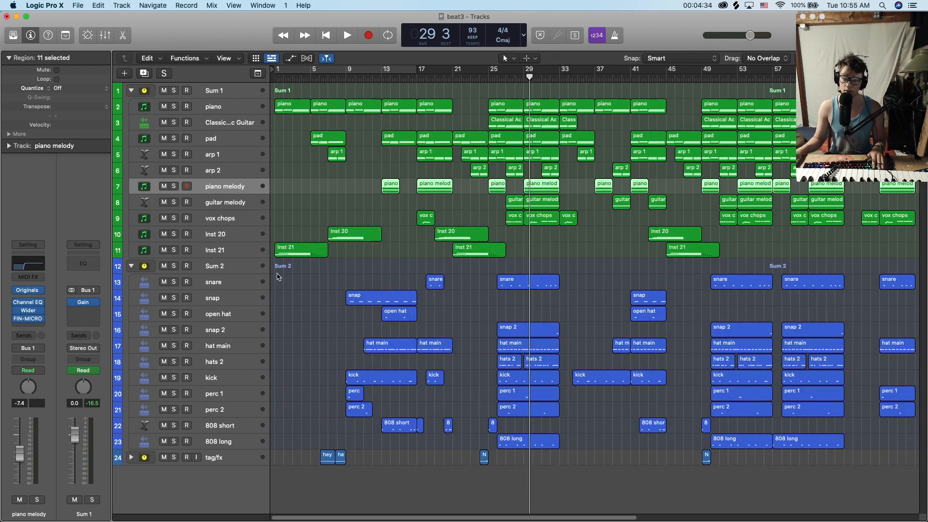
Audition the piano melody's FIN-MICRO effect with Amount at minimum and maximum, return it to a low setting, and close the plug-in.
{"action": "mouse_move", "coordinate": [30, 323]}
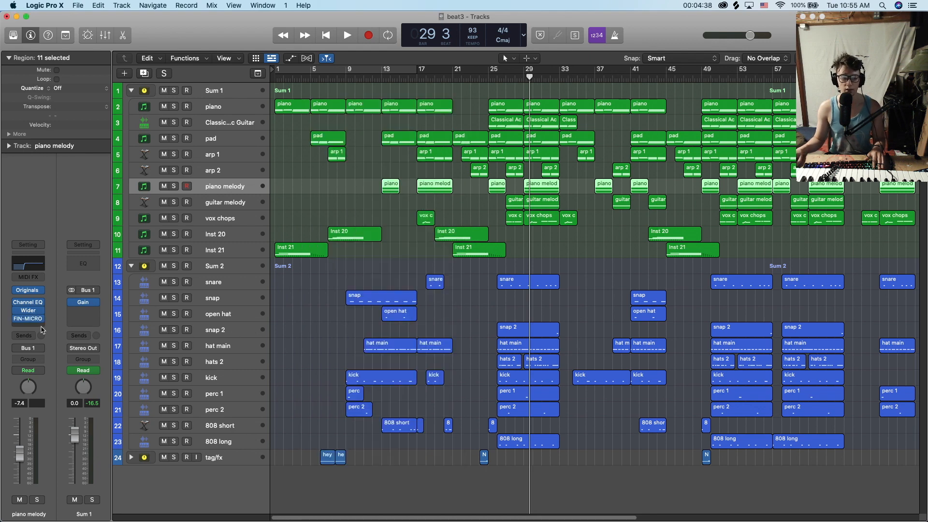
{"action": "left_click", "coordinate": [30, 322]}
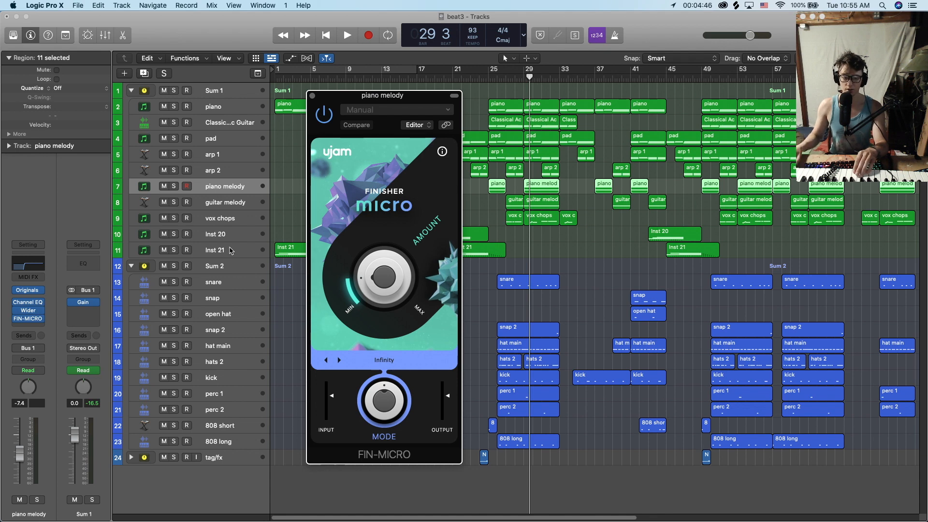
{"action": "left_click_drag", "start_coordinate": [392, 279], "coordinate": [388, 342]}
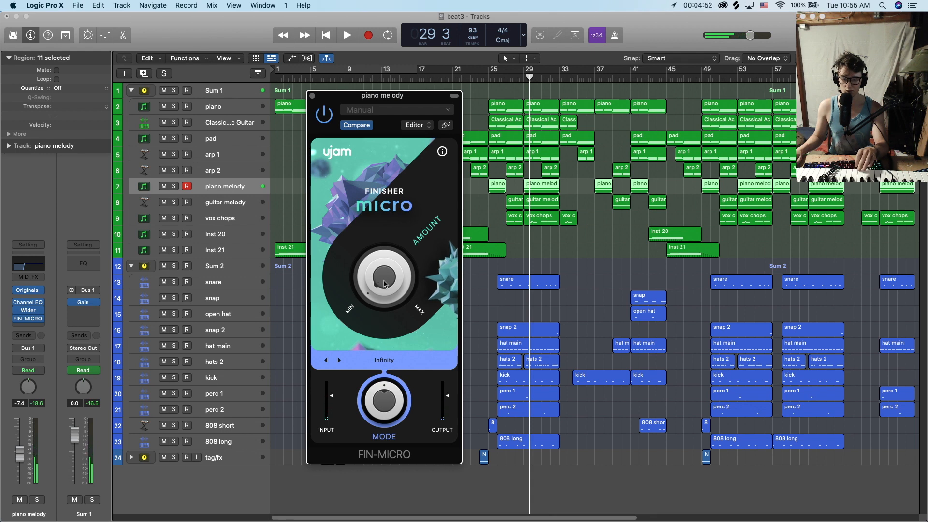
{"action": "left_click_drag", "start_coordinate": [385, 289], "coordinate": [394, 143]}
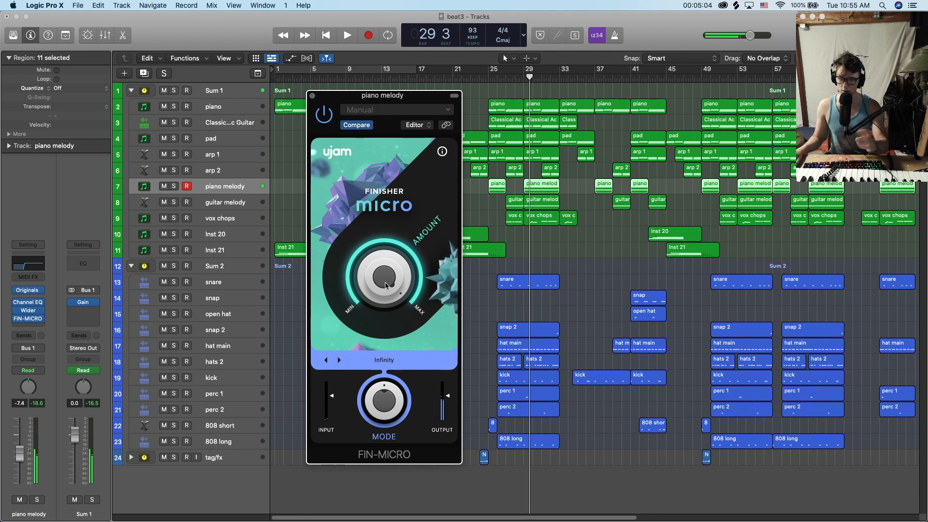
{"action": "left_click_drag", "start_coordinate": [389, 278], "coordinate": [376, 378]}
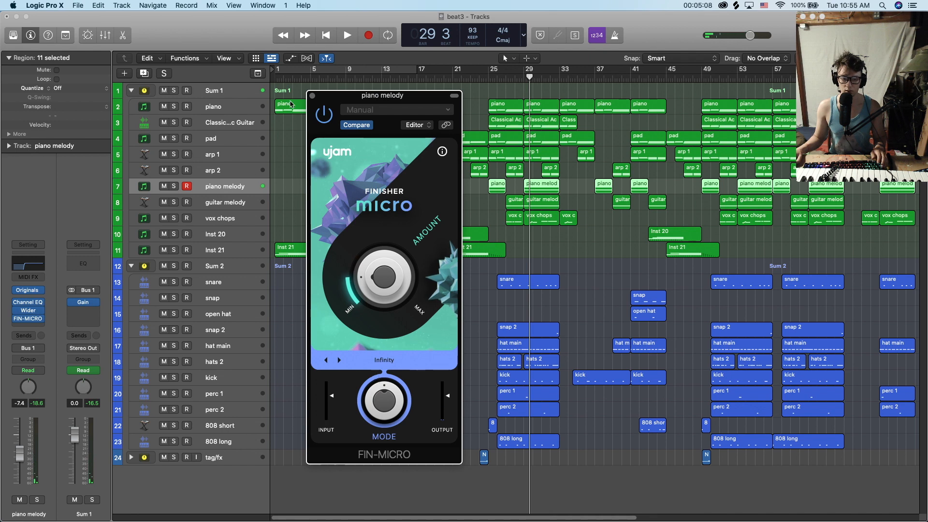
{"action": "left_click", "coordinate": [312, 95]}
Solo the piano melody track, place the playhead at bar 29, and show the region starting there in the Piano Roll.
{"action": "left_click", "coordinate": [174, 186]}
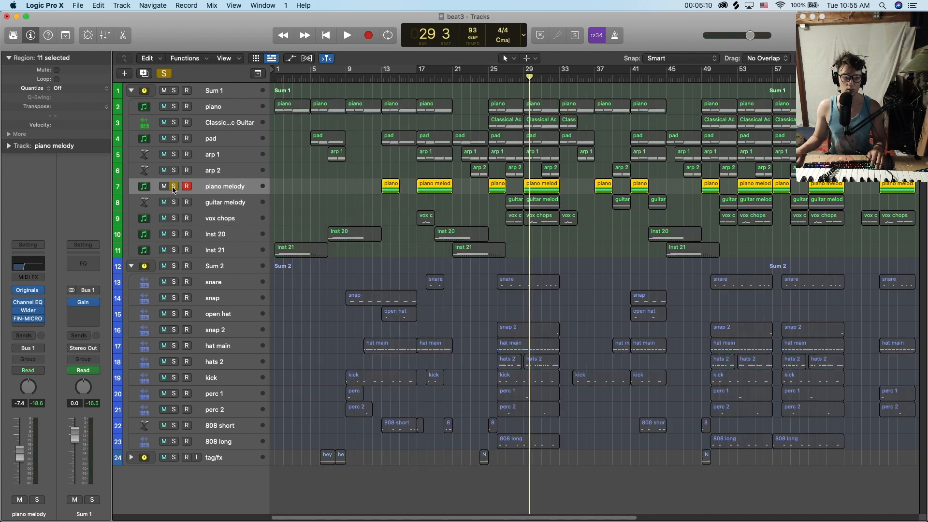
{"action": "left_click_drag", "start_coordinate": [532, 78], "coordinate": [525, 77]}
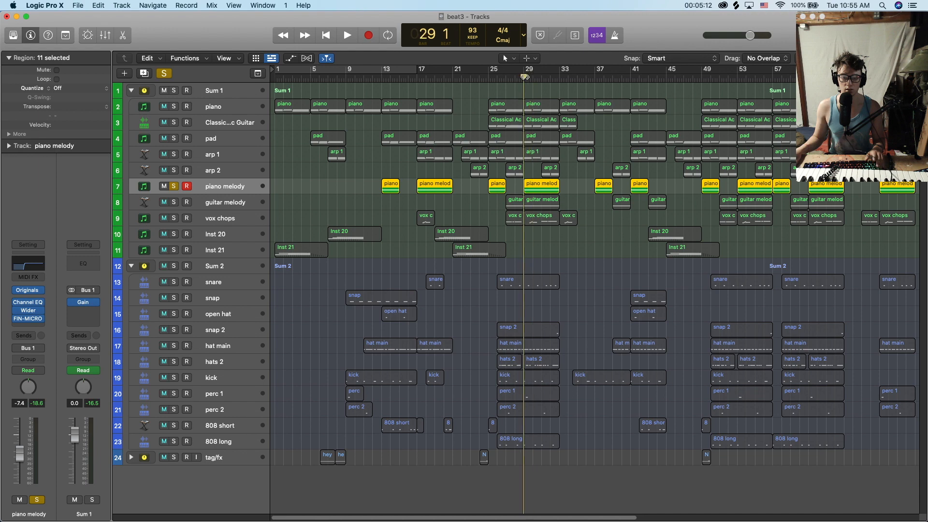
{"action": "key", "text": "p"}
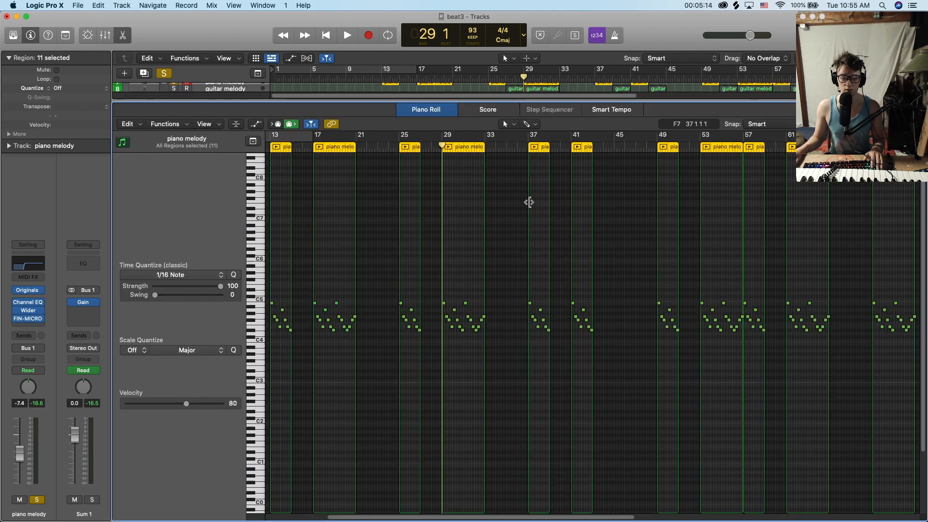
{"action": "key", "text": "p"}
{"action": "left_click", "coordinate": [544, 188]}
{"action": "key", "text": "p"}
Play the piano melody region from bar 29 to its end, and close the editor and unsolo the track.
{"action": "key", "text": "space"}
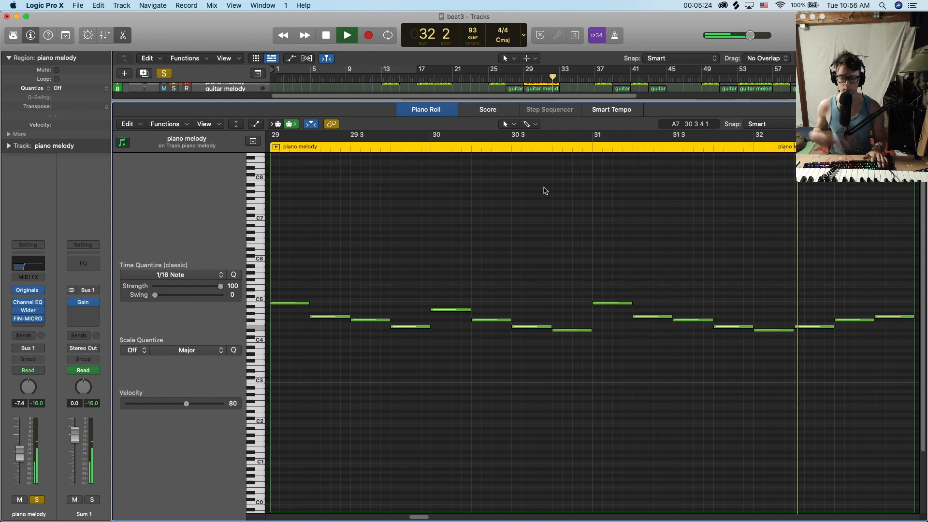
{"action": "key", "text": "space"}
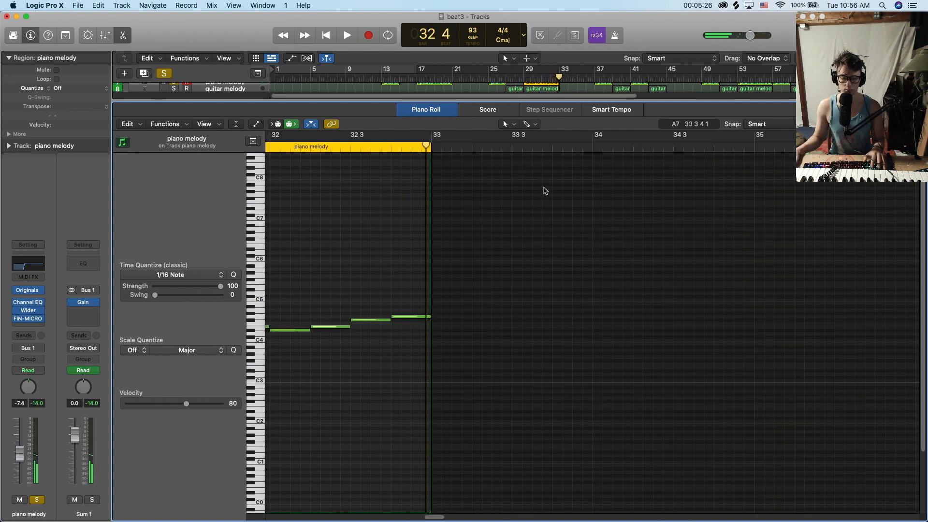
{"action": "key", "text": "e"}
{"action": "left_click", "coordinate": [454, 203]}
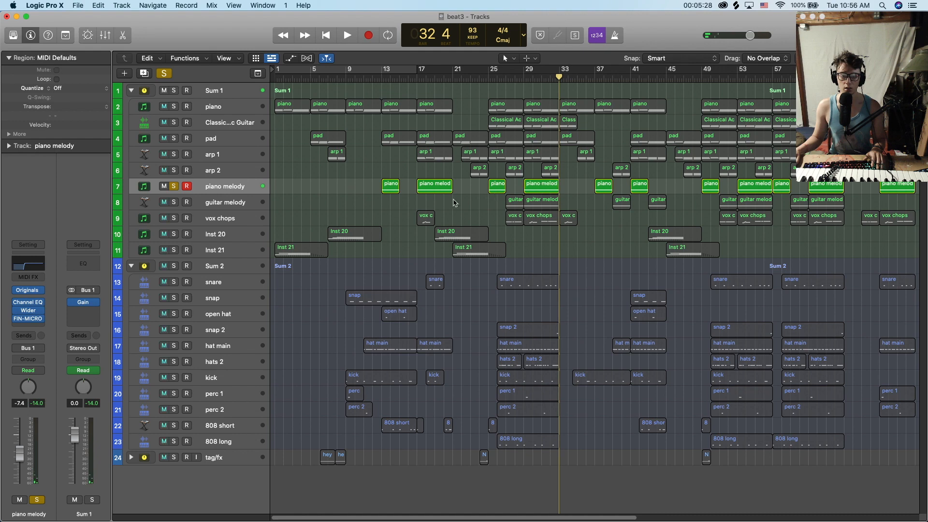
{"action": "left_click", "coordinate": [174, 186]}
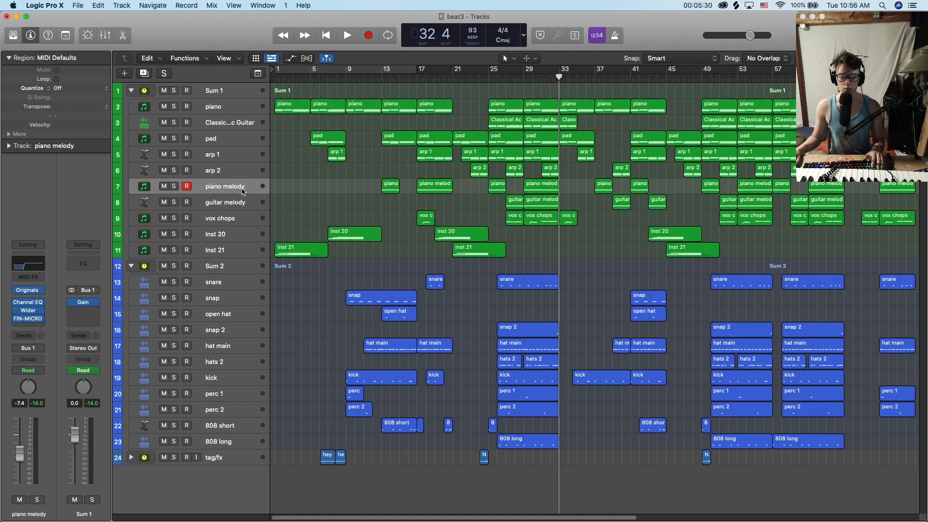
{"action": "left_click", "coordinate": [242, 191]}
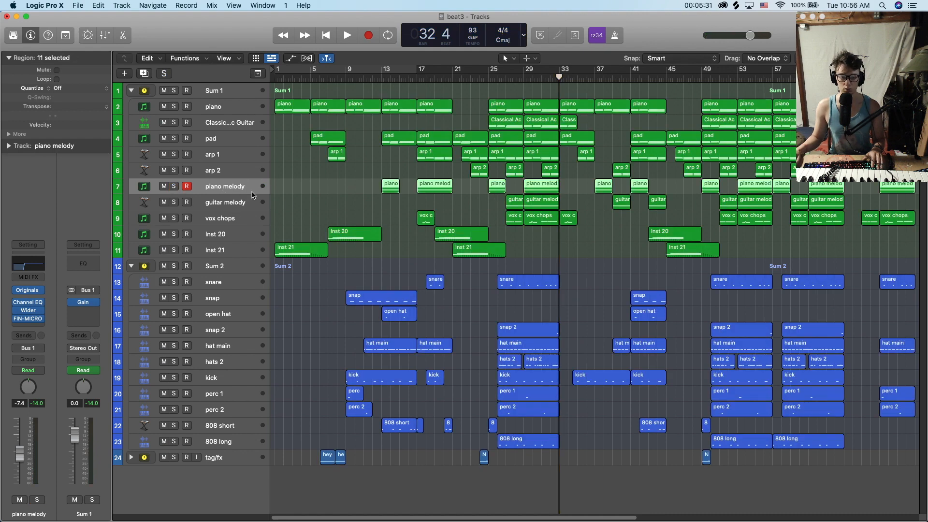
Select the guitar melody track and examine its Alchemy instrument and Channel EQ settings.
{"action": "left_click", "coordinate": [213, 208]}
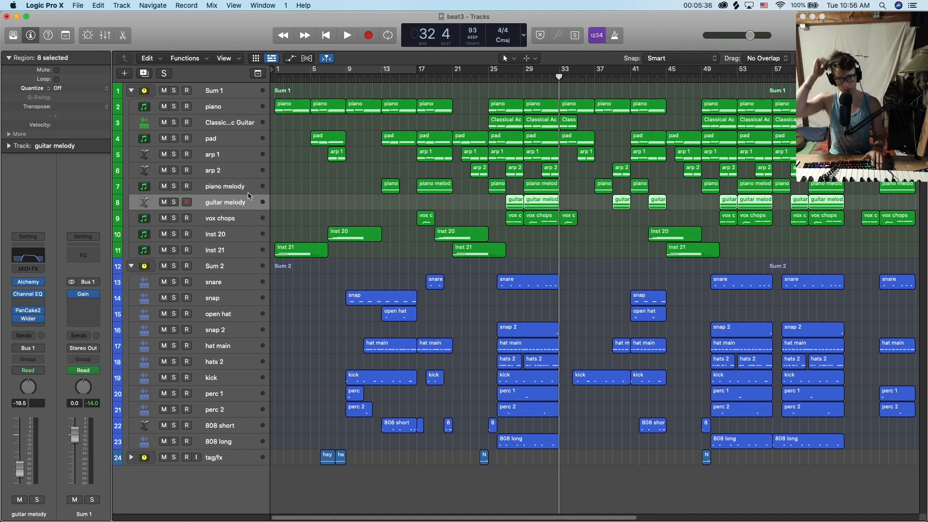
{"action": "left_click", "coordinate": [35, 286]}
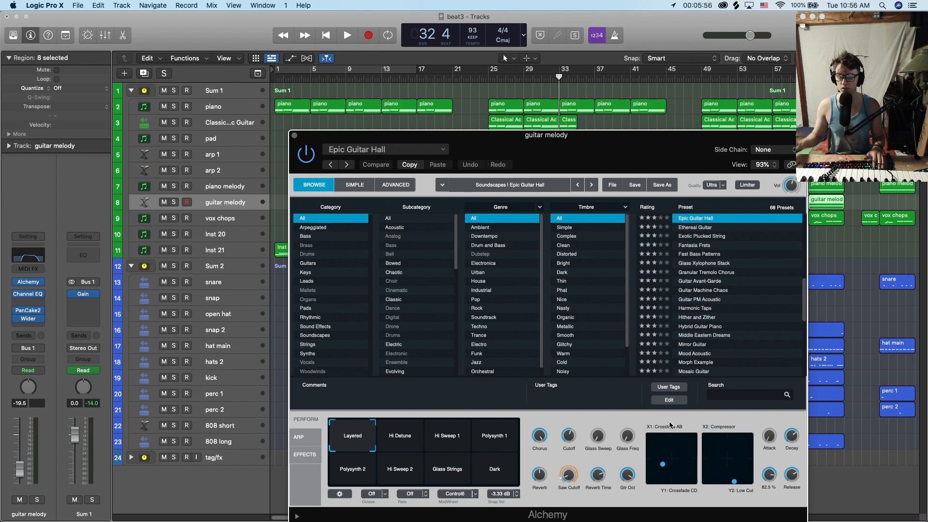
{"action": "left_click", "coordinate": [294, 135]}
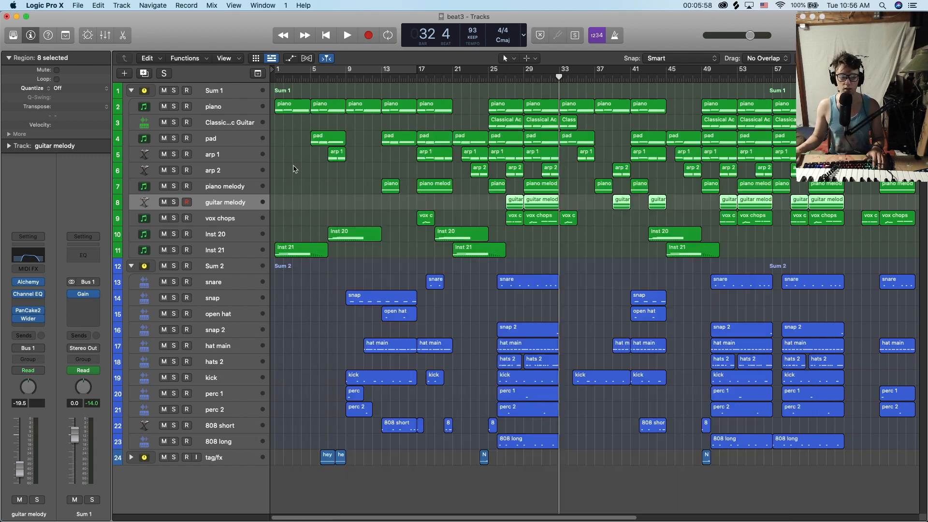
{"action": "left_click", "coordinate": [28, 294]}
{"action": "left_click_drag", "start_coordinate": [517, 128], "coordinate": [509, 126]}
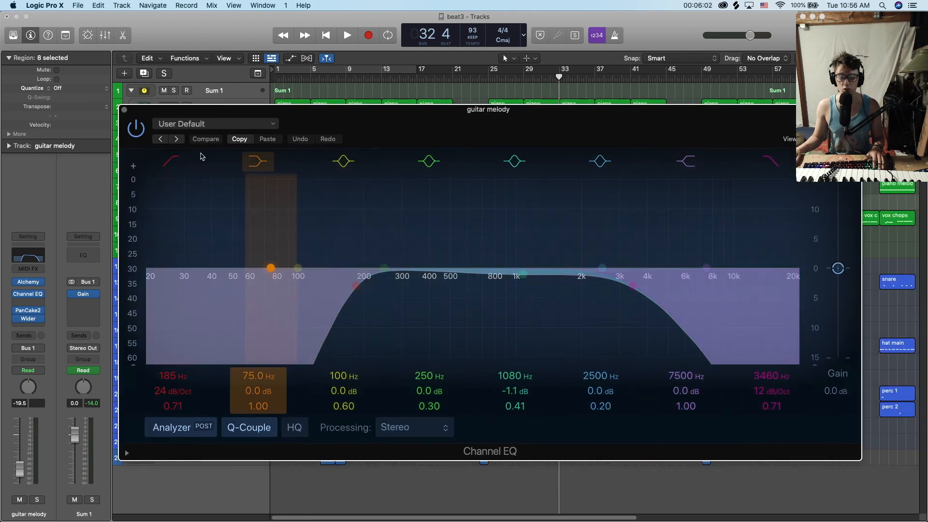
{"action": "left_click", "coordinate": [124, 111]}
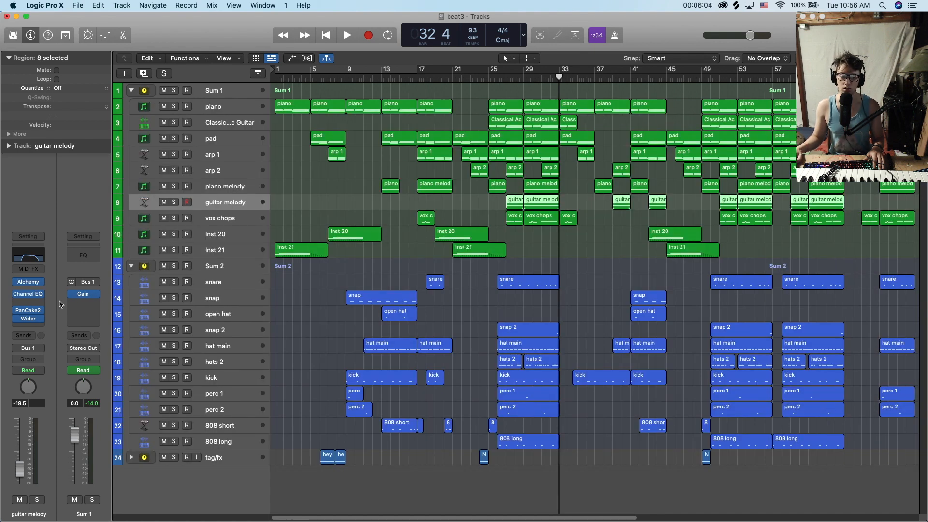
Review the guitar melody track's PanCake2 and Wider plug-in settings.
{"action": "left_click", "coordinate": [29, 311]}
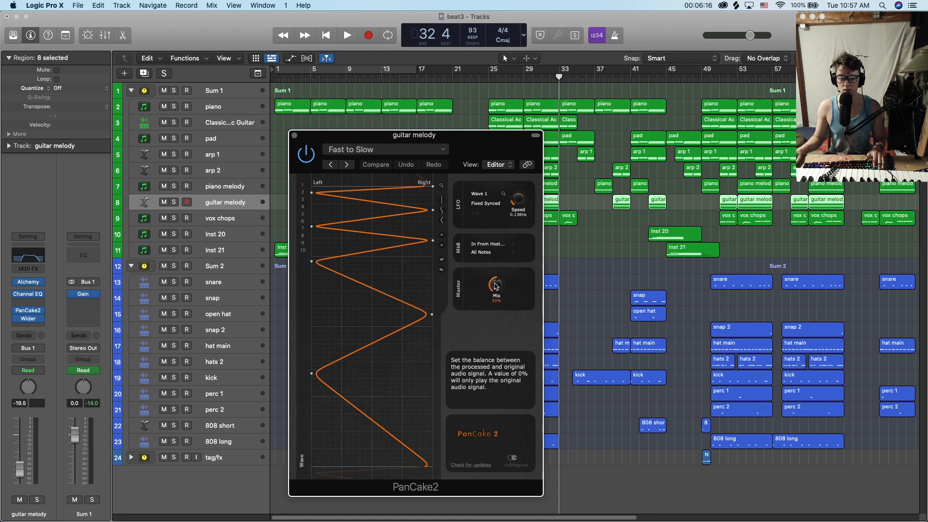
{"action": "left_click", "coordinate": [294, 137]}
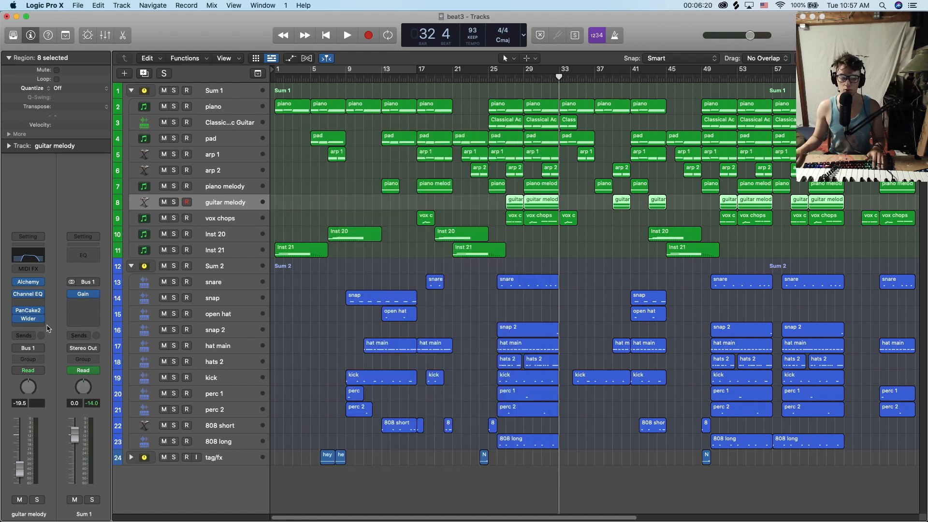
{"action": "mouse_move", "coordinate": [26, 321]}
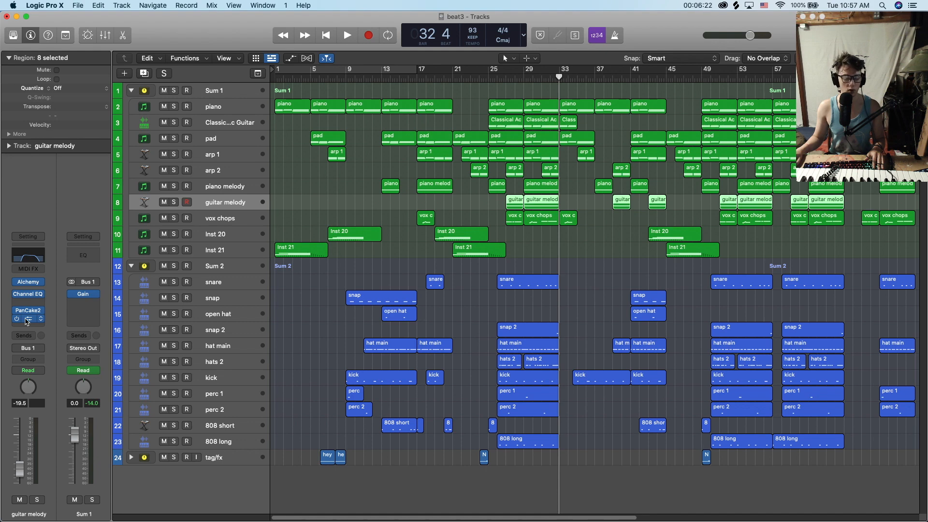
{"action": "left_click", "coordinate": [26, 320]}
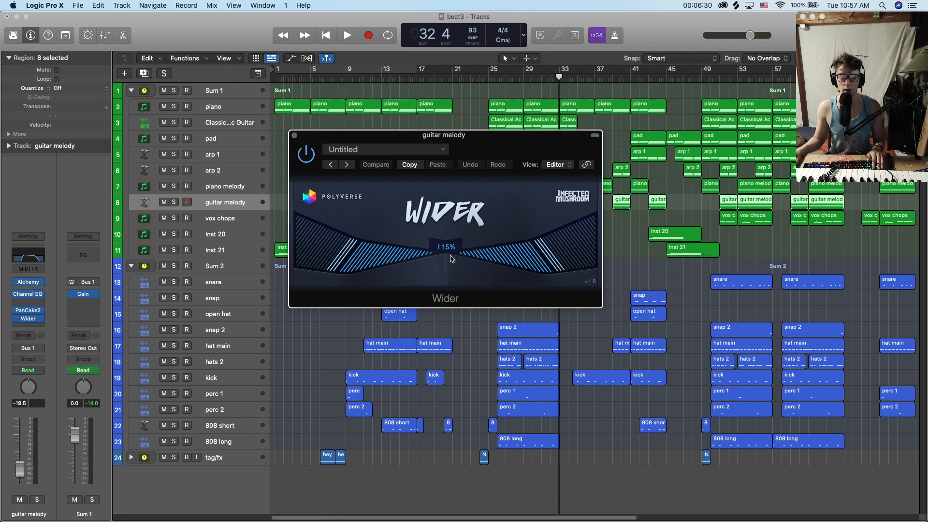
{"action": "left_click", "coordinate": [294, 136]}
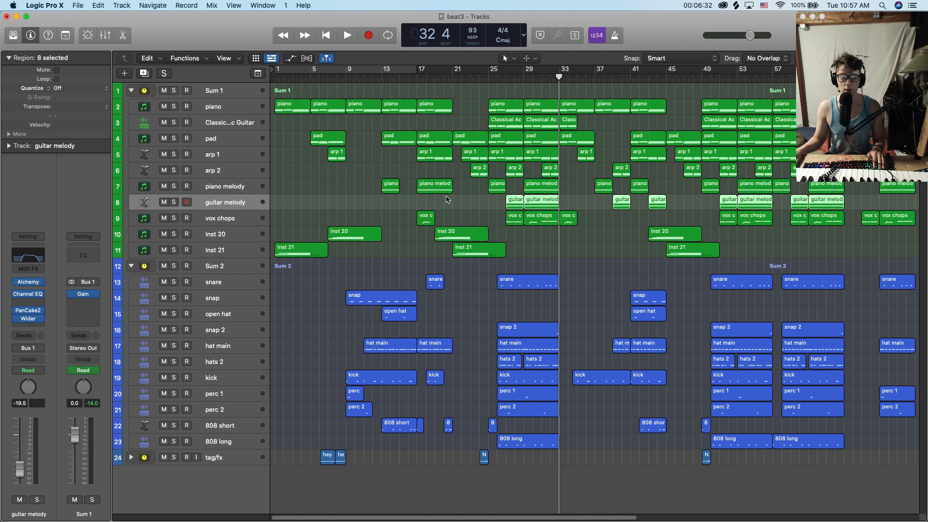
Move the playhead to bar 29 and solo the piano, Classical Acoustic Guitar, piano melody and guitar melody tracks.
{"action": "left_click", "coordinate": [525, 79]}
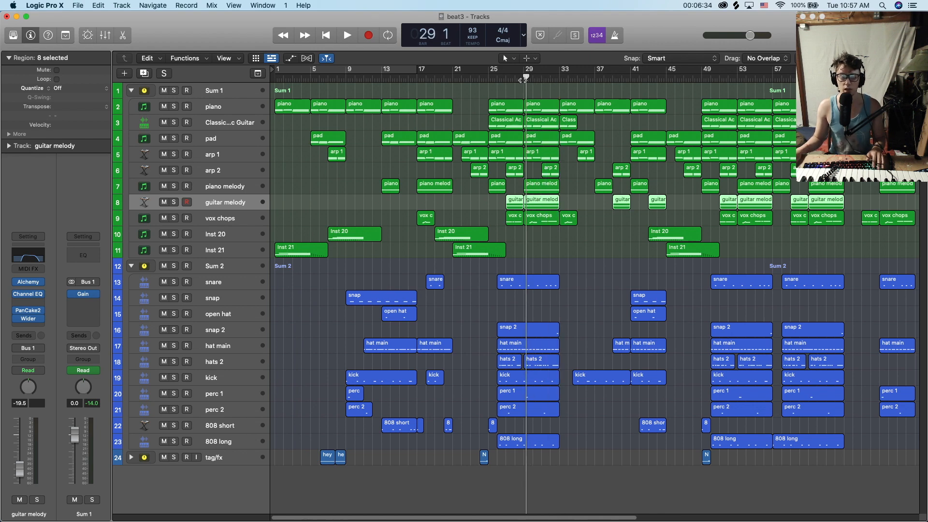
{"action": "left_click", "coordinate": [523, 80]}
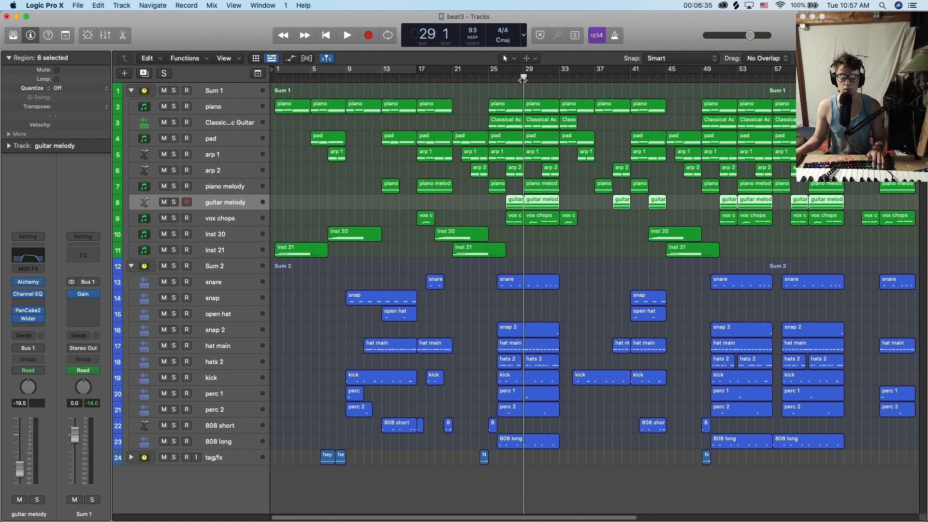
{"action": "left_click", "coordinate": [175, 106]}
{"action": "left_click", "coordinate": [174, 123]}
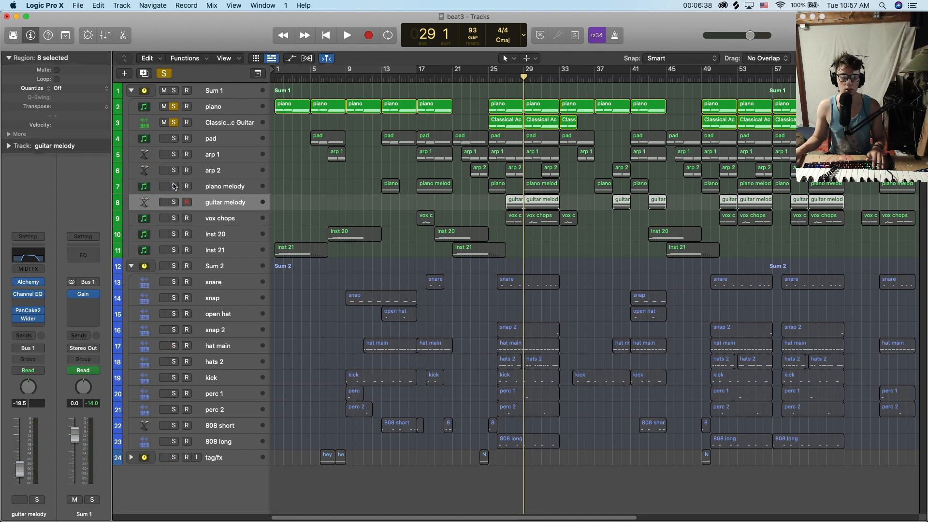
{"action": "left_click", "coordinate": [174, 187]}
{"action": "left_click", "coordinate": [174, 202]}
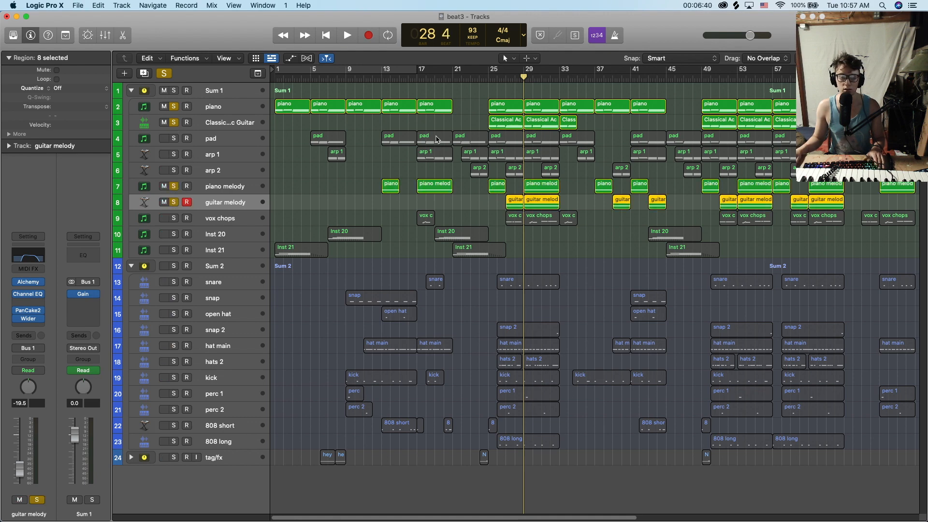
Listen to the four soloed tracks from bar 29 to bar 33, and clear all solos.
{"action": "key", "text": "space"}
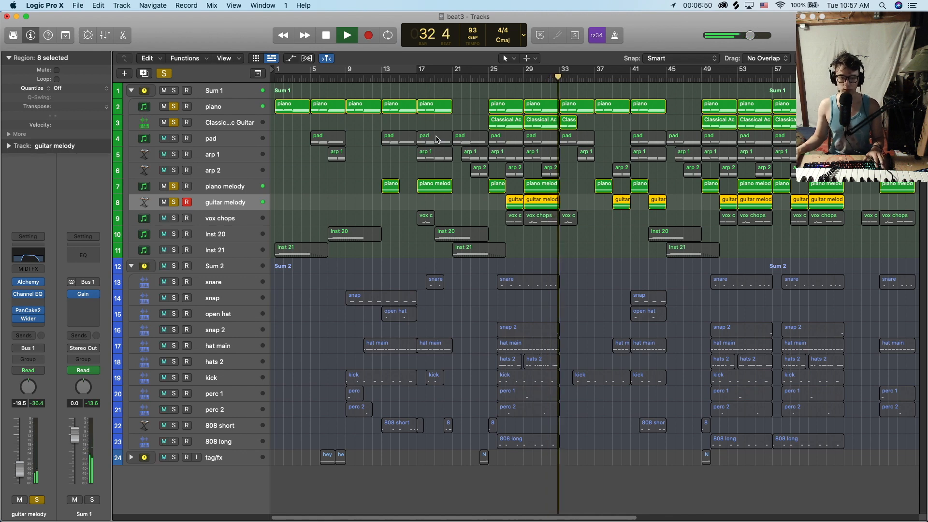
{"action": "key", "text": "space"}
{"action": "left_click", "coordinate": [164, 74]}
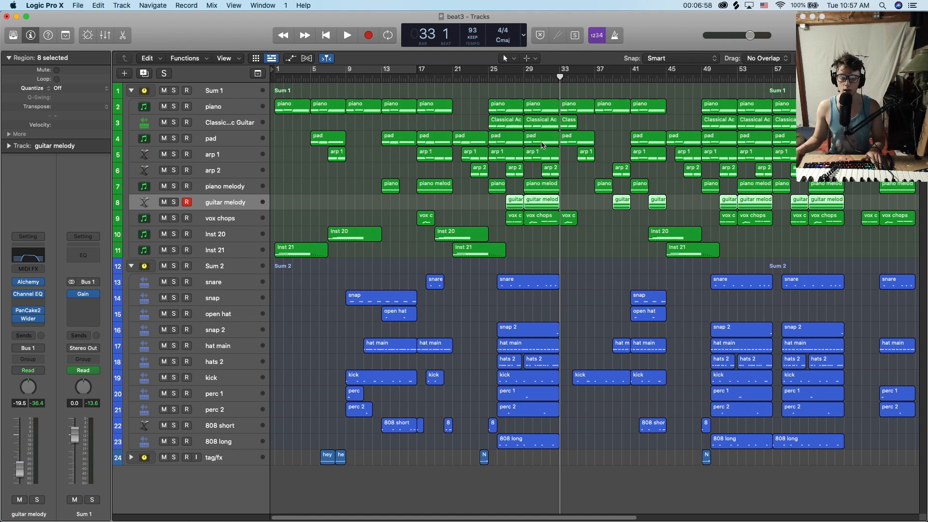
Open the piano track's region at bar 29 in the Piano Roll to examine its chords.
{"action": "left_click", "coordinate": [546, 110]}
{"action": "double_click", "coordinate": [547, 111]}
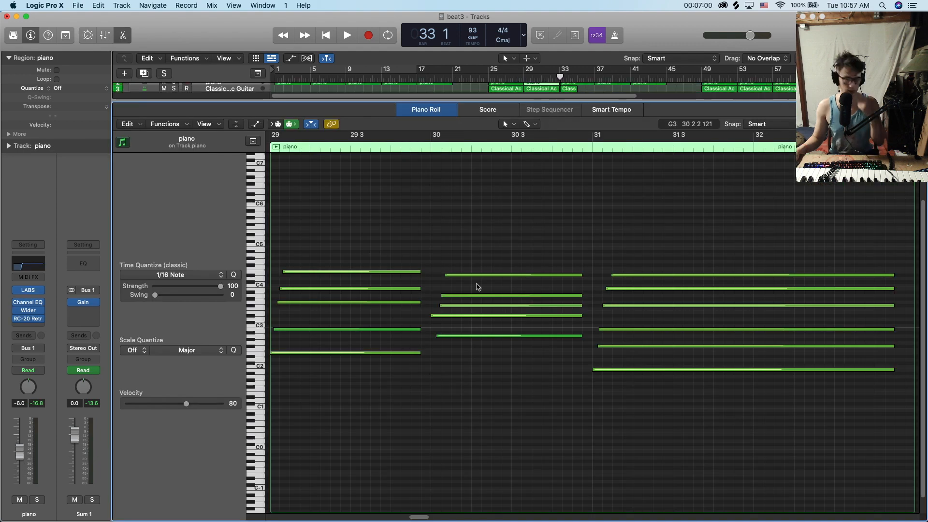
Examine the notes of the piano melody region at bar 29 in the Piano Roll, and close the editor.
{"action": "left_click", "coordinate": [123, 35]}
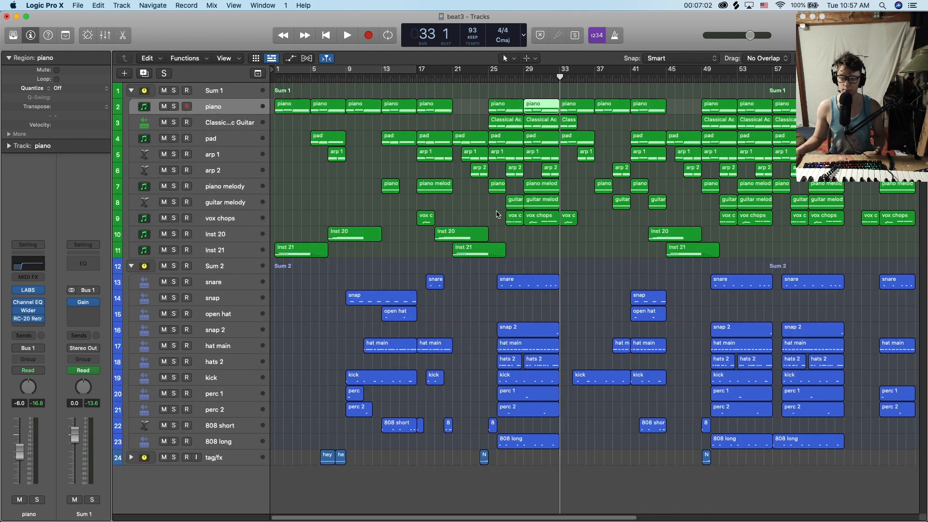
{"action": "double_click", "coordinate": [537, 193]}
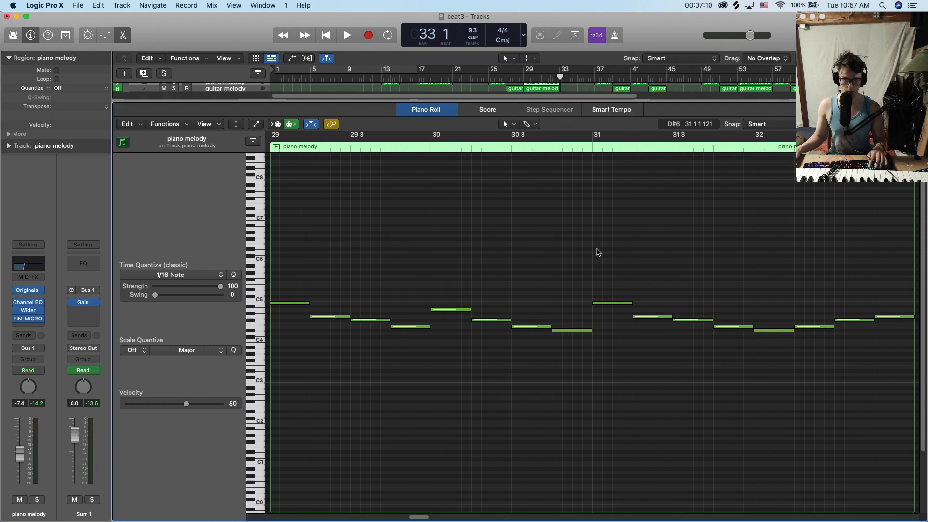
{"action": "key", "text": "e"}
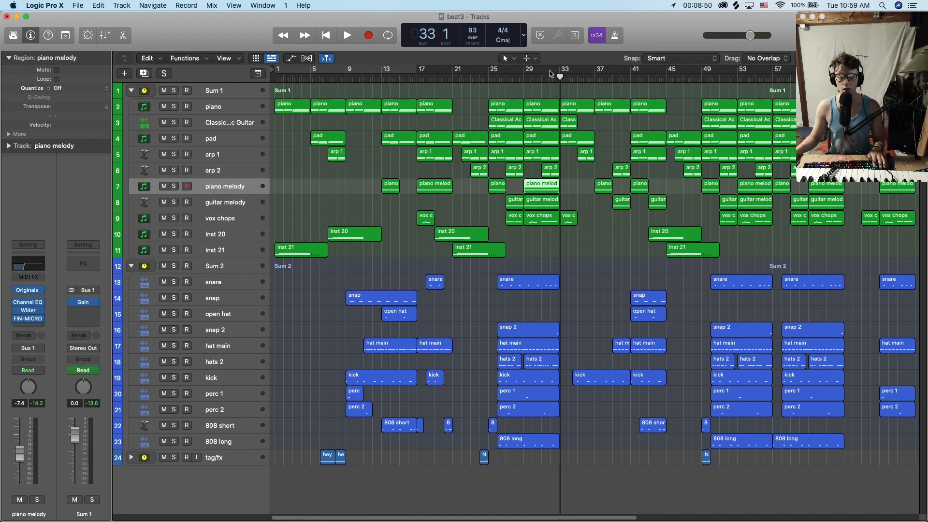
Move the playhead to bar 29 and review the LABS instrument on the pad track.
{"action": "left_click_drag", "start_coordinate": [561, 77], "coordinate": [522, 76]}
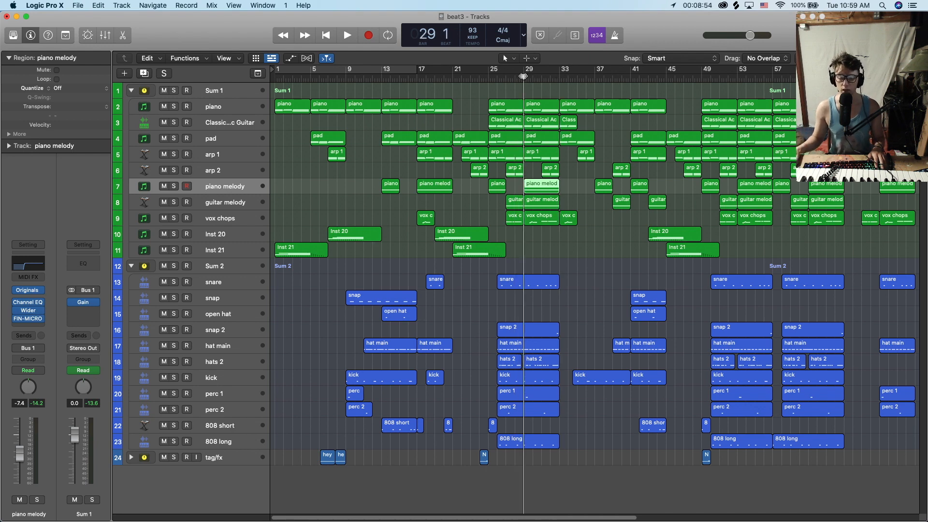
{"action": "left_click", "coordinate": [536, 140]}
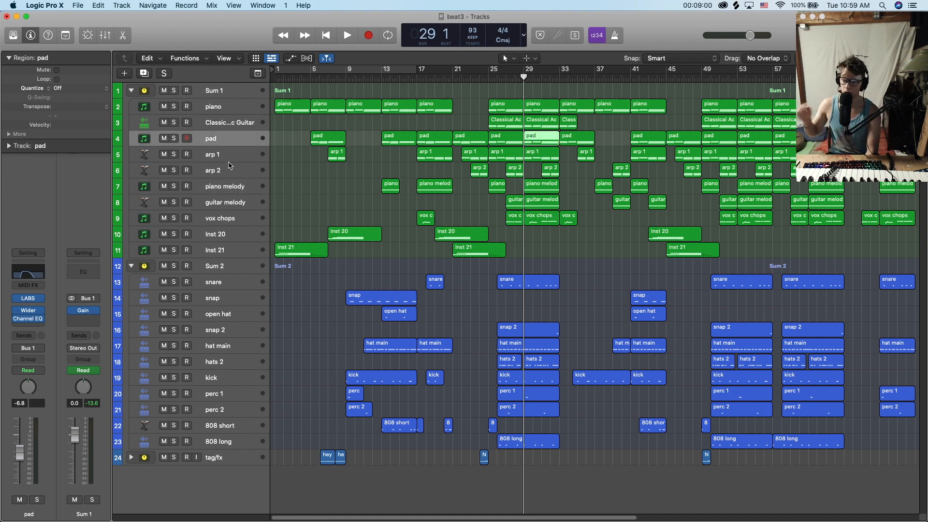
{"action": "mouse_move", "coordinate": [39, 313]}
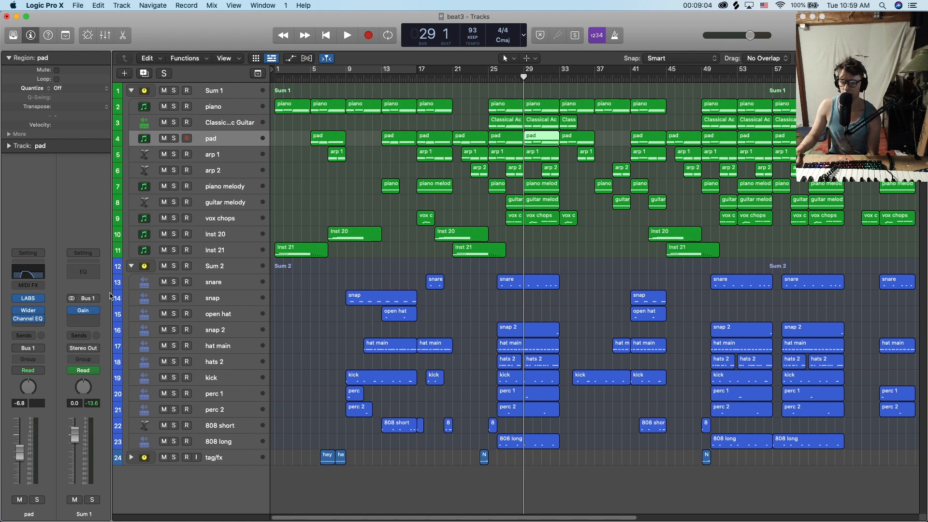
{"action": "left_click", "coordinate": [33, 299]}
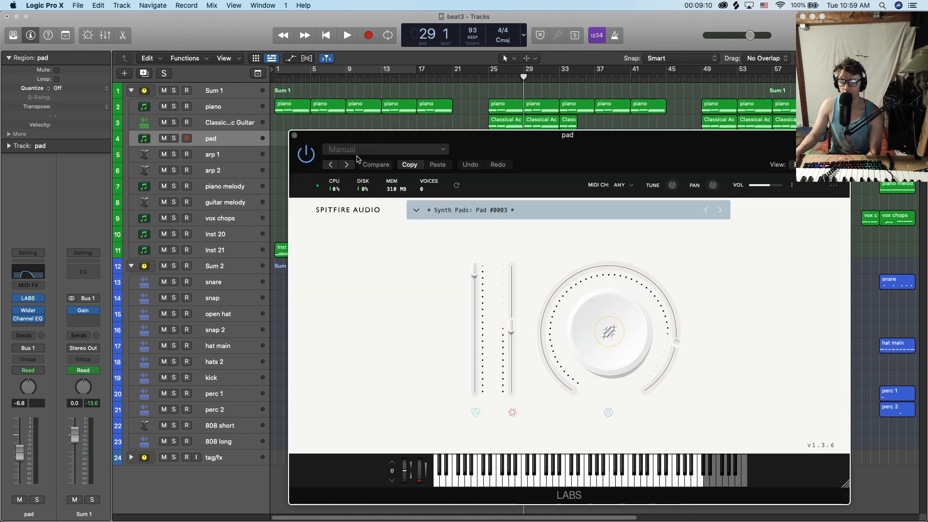
{"action": "left_click", "coordinate": [294, 136]}
Review the Alchemy instrument and Arpeggiator settings on the arp 1 track.
{"action": "left_click", "coordinate": [231, 154]}
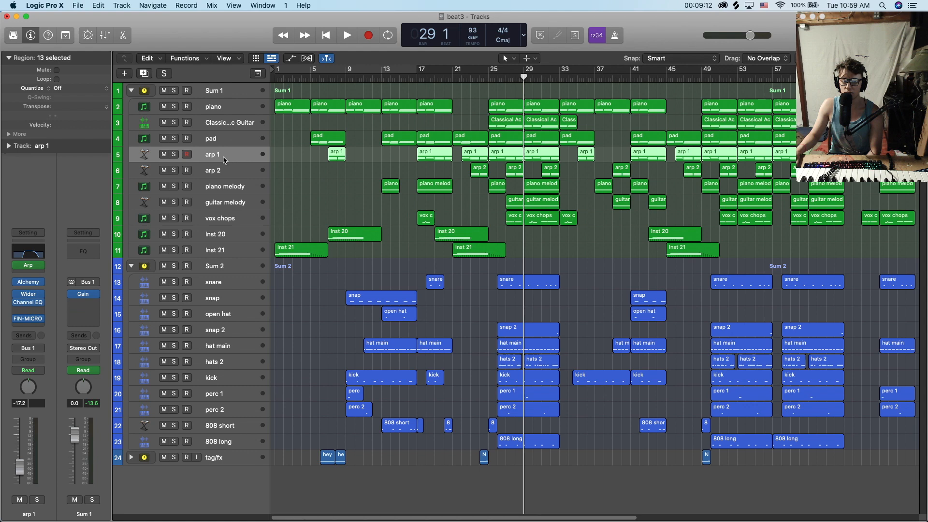
{"action": "left_click", "coordinate": [28, 286]}
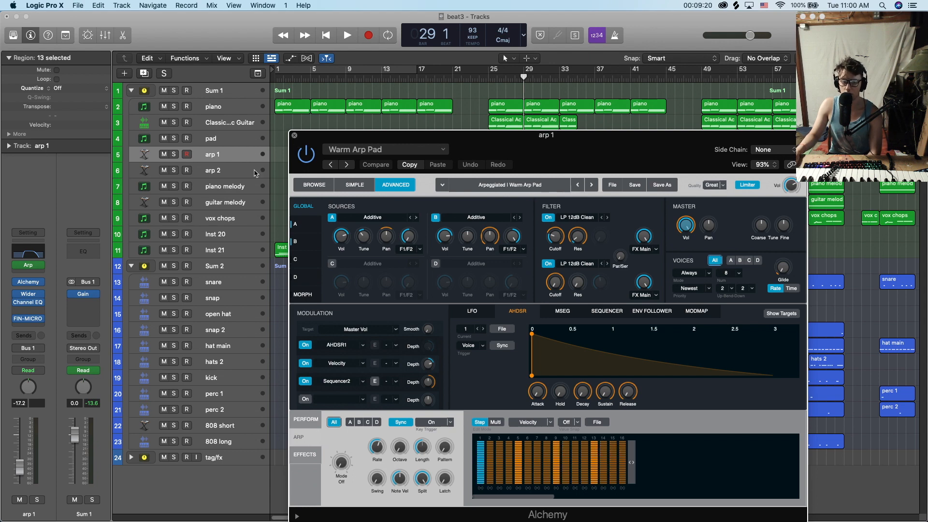
{"action": "key", "text": "super+w"}
{"action": "left_click", "coordinate": [27, 265]}
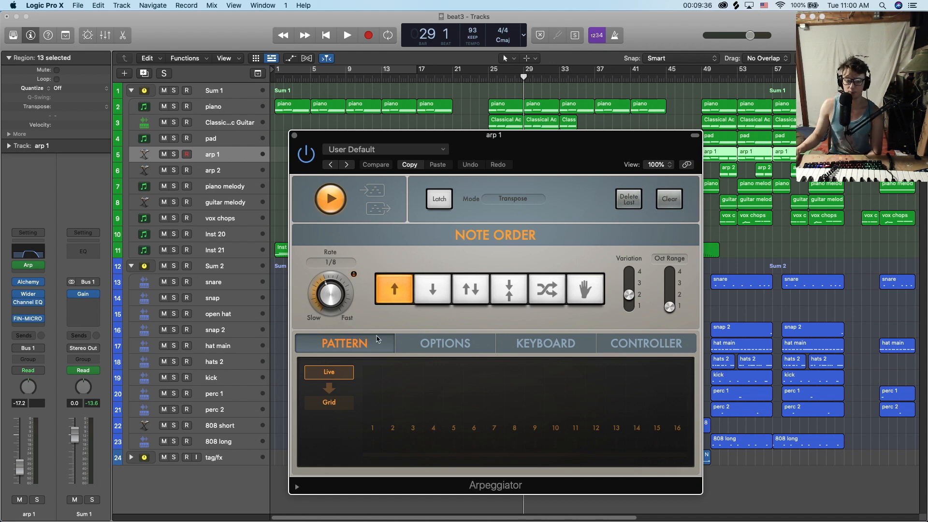
{"action": "left_click", "coordinate": [294, 137]}
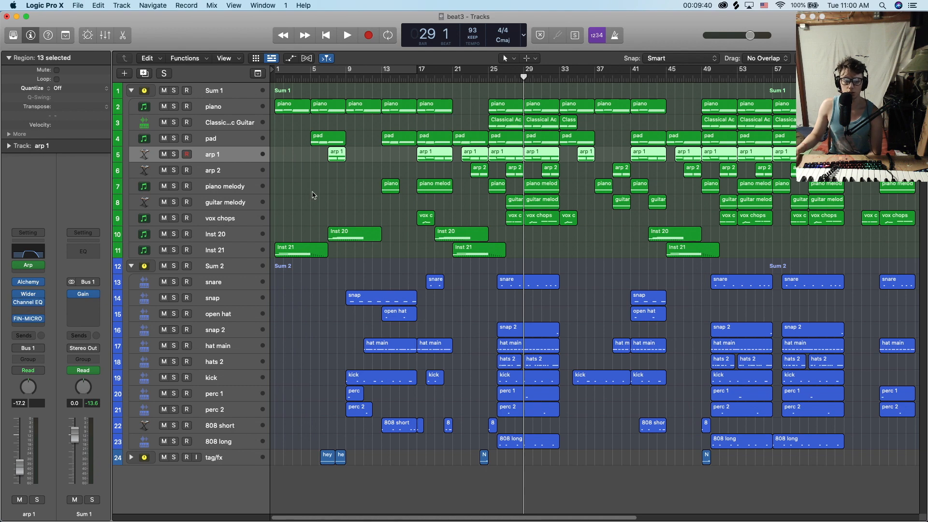
Review the Alchemy instrument and Arpeggiator settings on the arp 2 track.
{"action": "left_click", "coordinate": [218, 173]}
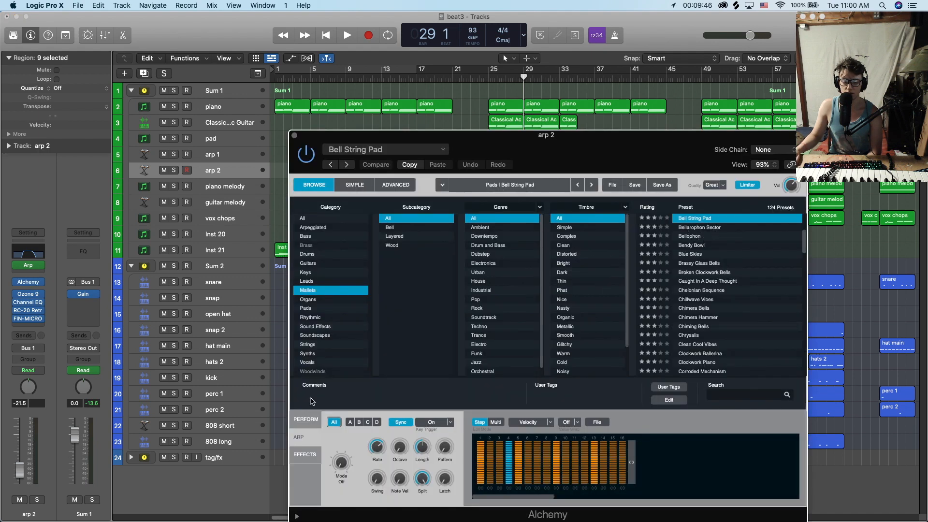
{"action": "left_click", "coordinate": [20, 280]}
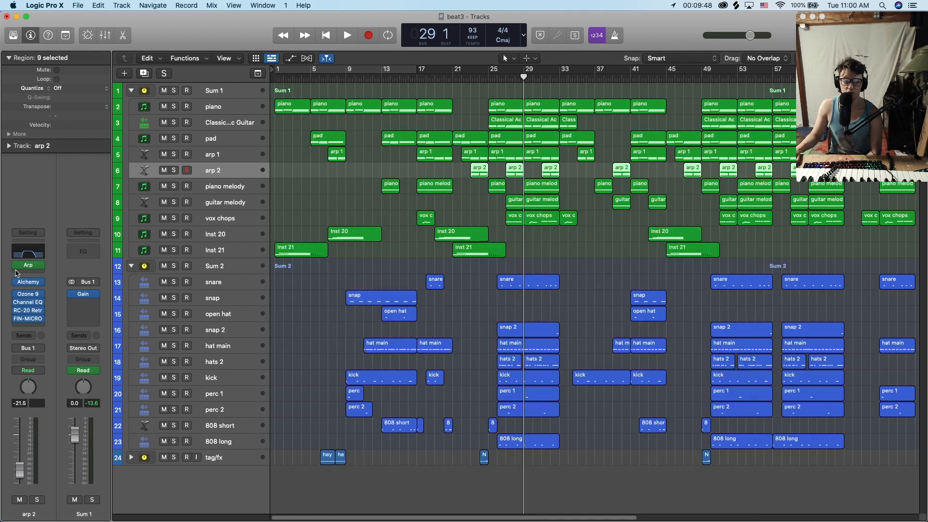
{"action": "left_click", "coordinate": [30, 266]}
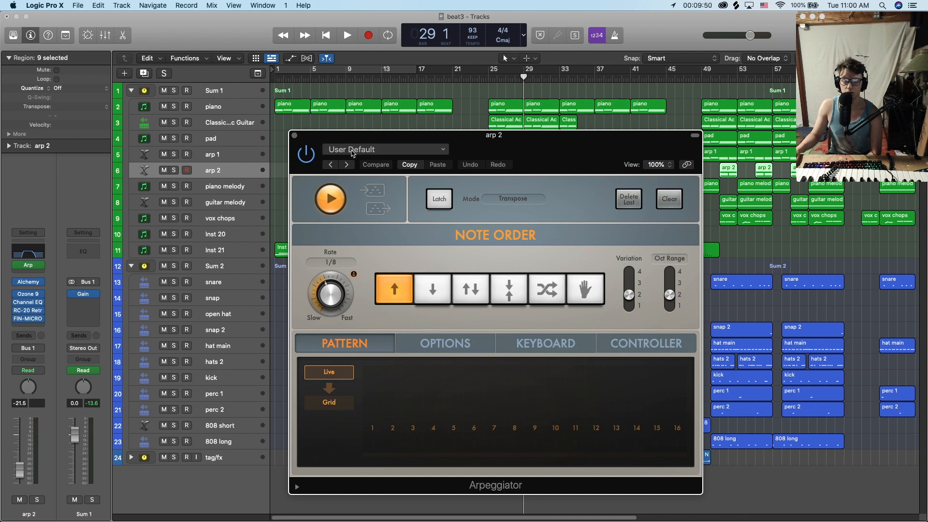
{"action": "left_click", "coordinate": [295, 135]}
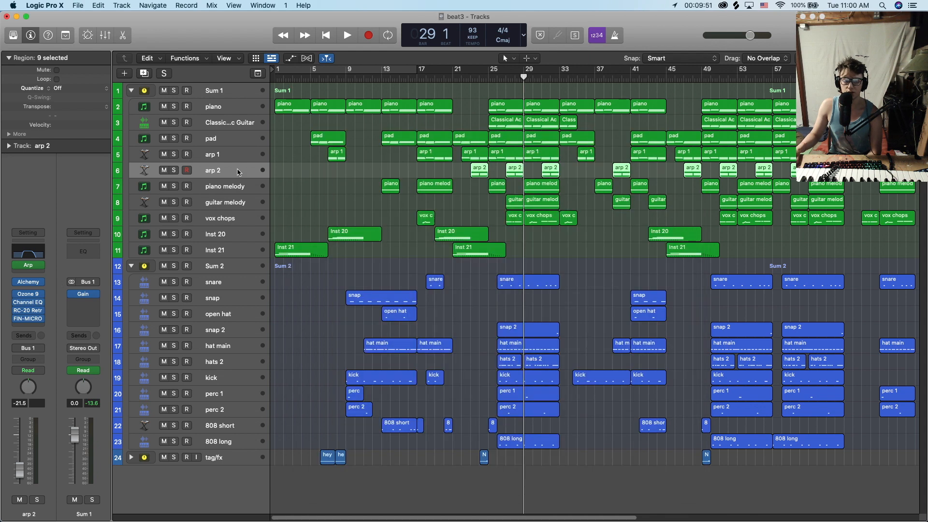
Solo the arp 2, arp 1 and pad tracks, and move the playhead to bar 25.
{"action": "left_click", "coordinate": [173, 170]}
{"action": "left_click", "coordinate": [174, 154]}
{"action": "left_click", "coordinate": [173, 138]}
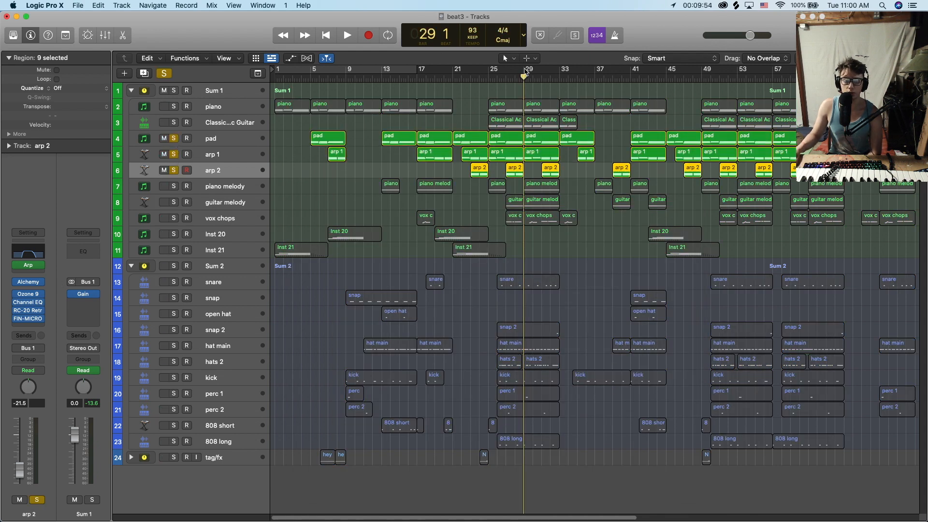
{"action": "left_click_drag", "start_coordinate": [525, 73], "coordinate": [488, 74]}
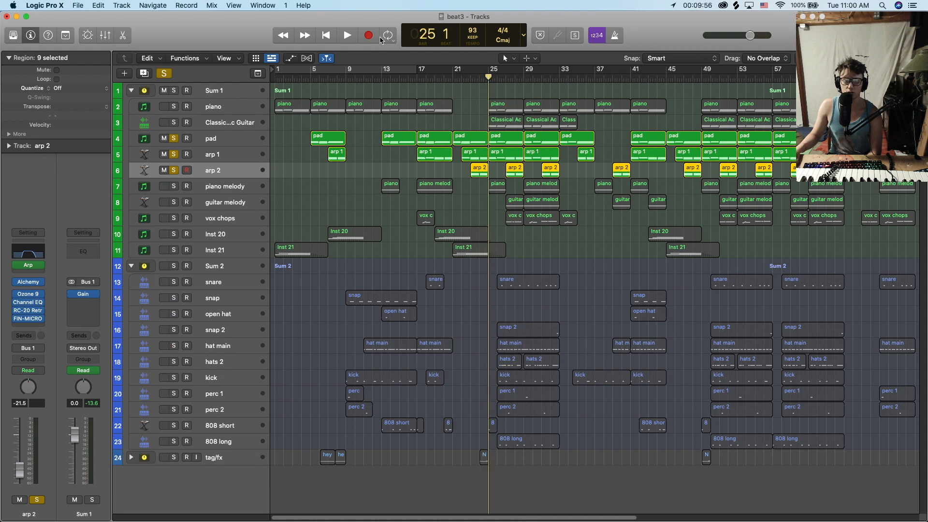
Listen to the soloed pad and arp tracks from bar 25 to about bar 29, and clear all solos.
{"action": "key", "text": "space"}
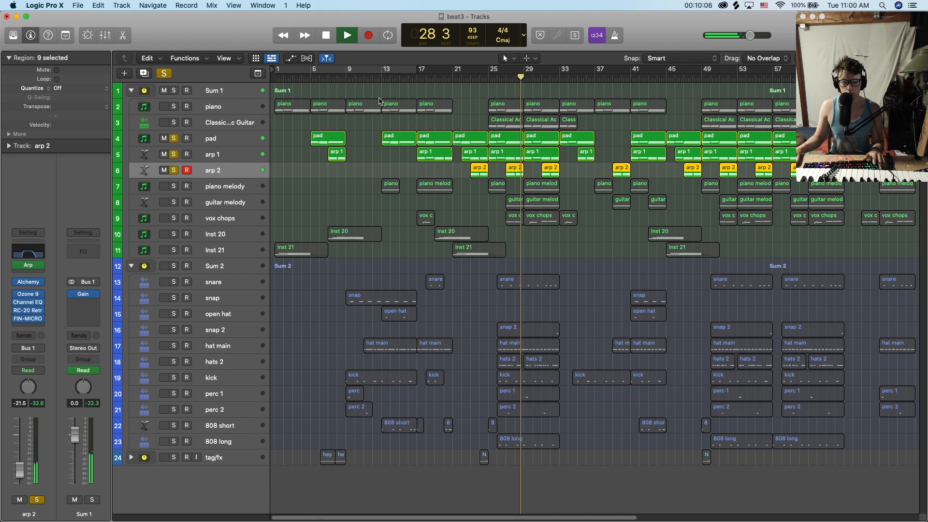
{"action": "key", "text": "space"}
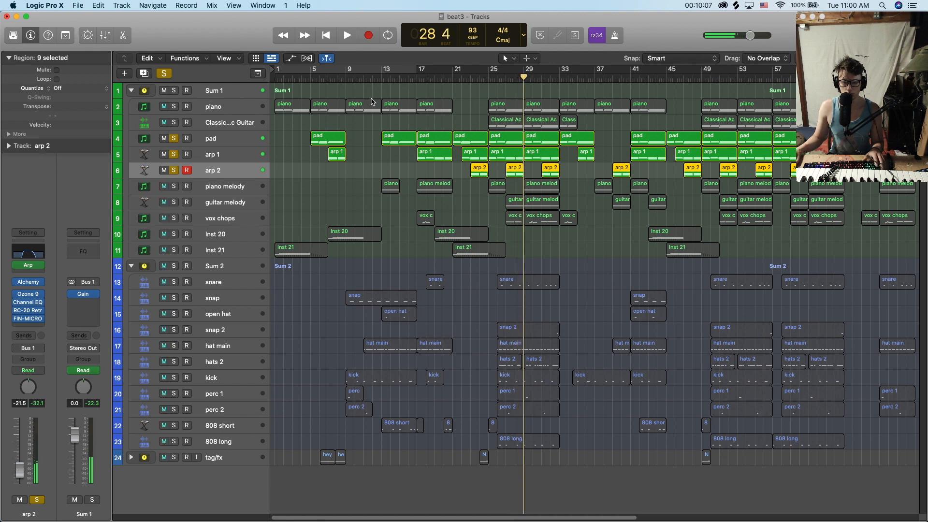
{"action": "left_click", "coordinate": [165, 74]}
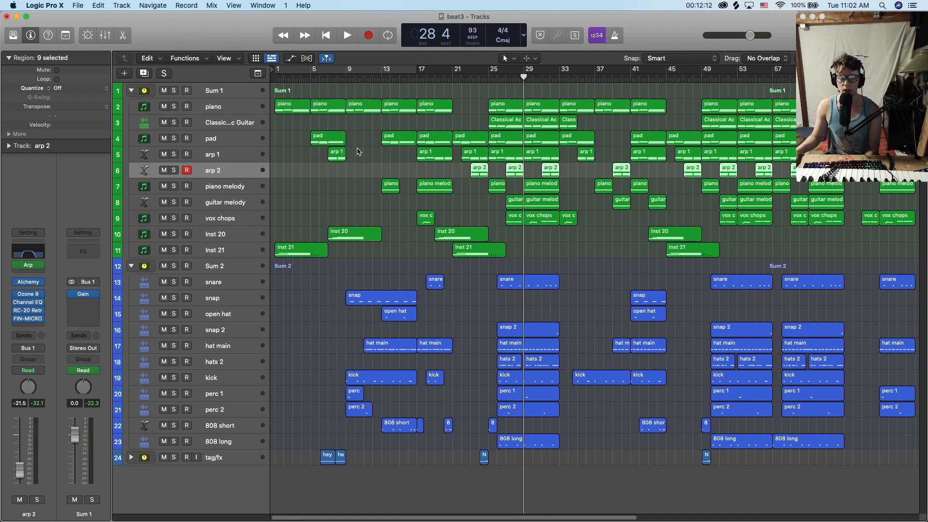
{"action": "key", "text": "Up"}
{"action": "key", "text": "Up"}
{"action": "key", "text": "Down"}
{"action": "key", "text": "Down"}
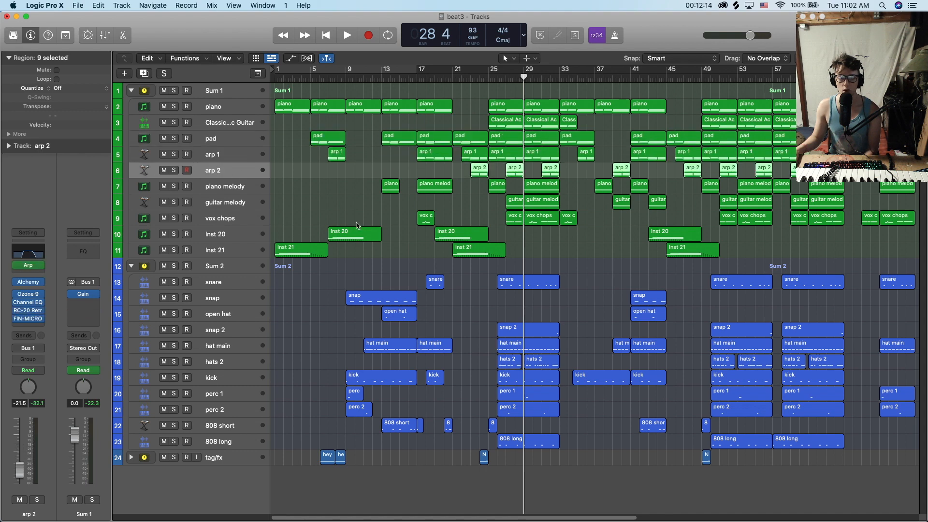
Review the Arcade instrument's Farewell My Love kit on the vox chops track.
{"action": "left_click", "coordinate": [237, 218]}
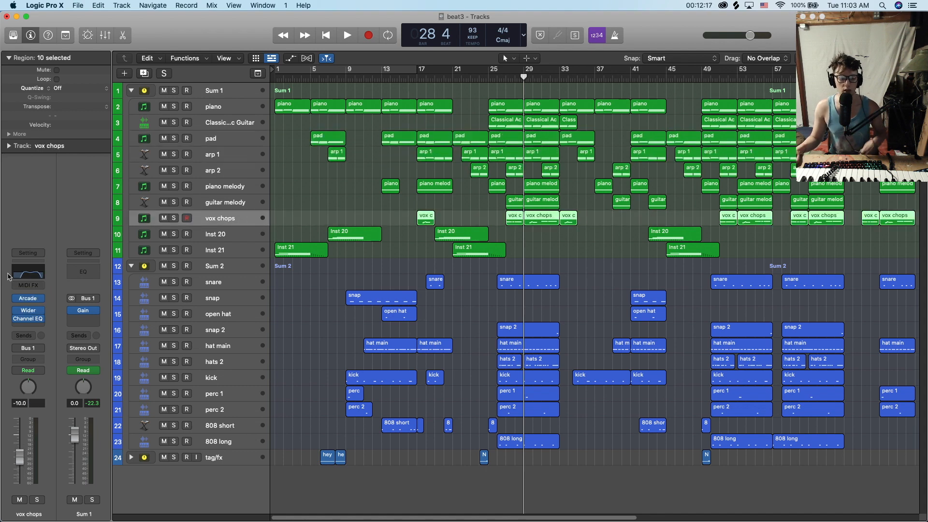
{"action": "left_click", "coordinate": [29, 298]}
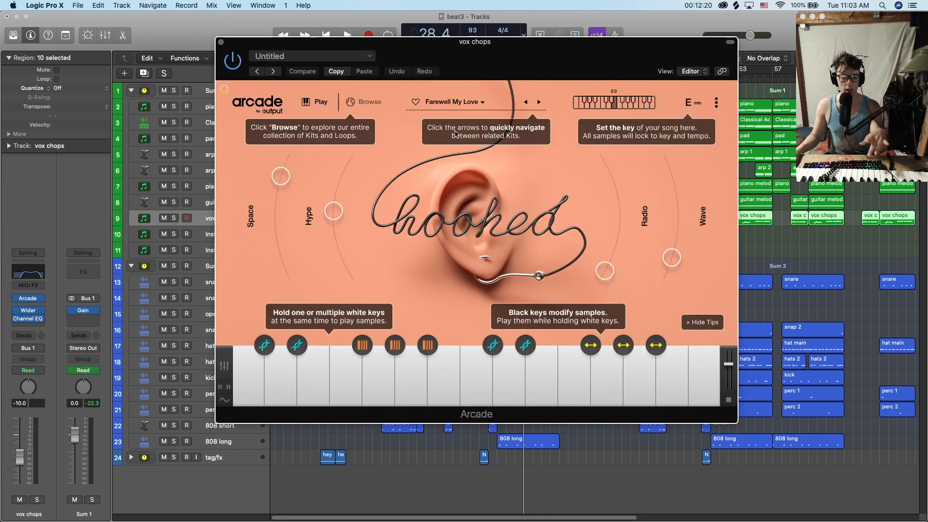
{"action": "left_click", "coordinate": [221, 42]}
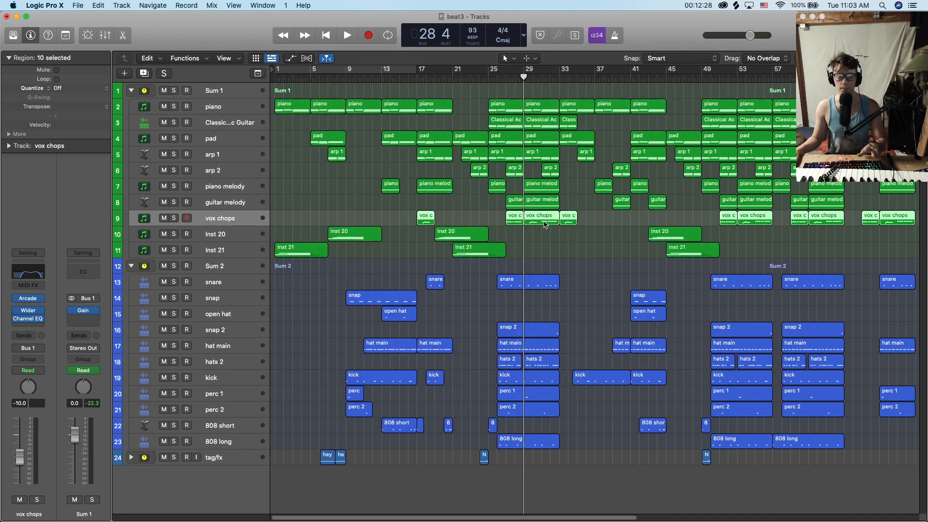
Solo the vox chops track and bring up its Arcade window again to examine the sample keys.
{"action": "left_click", "coordinate": [173, 218]}
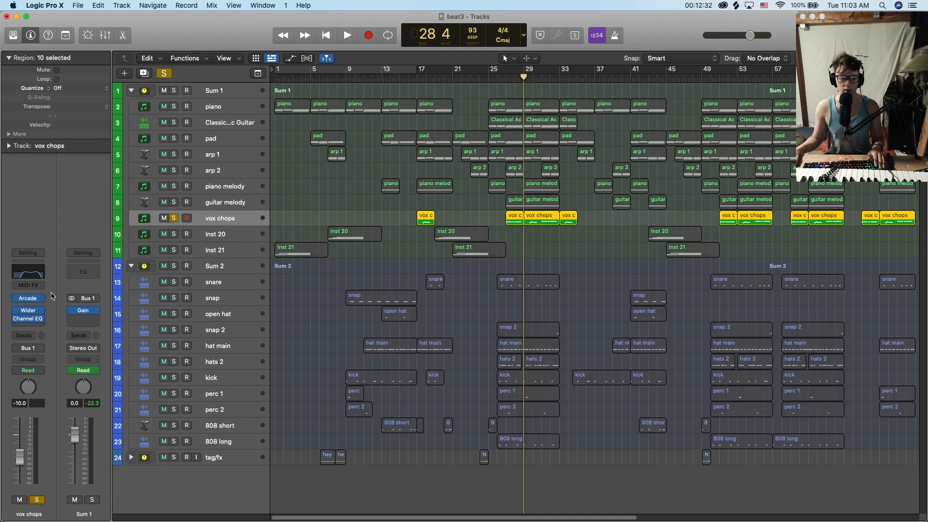
{"action": "key", "text": "v"}
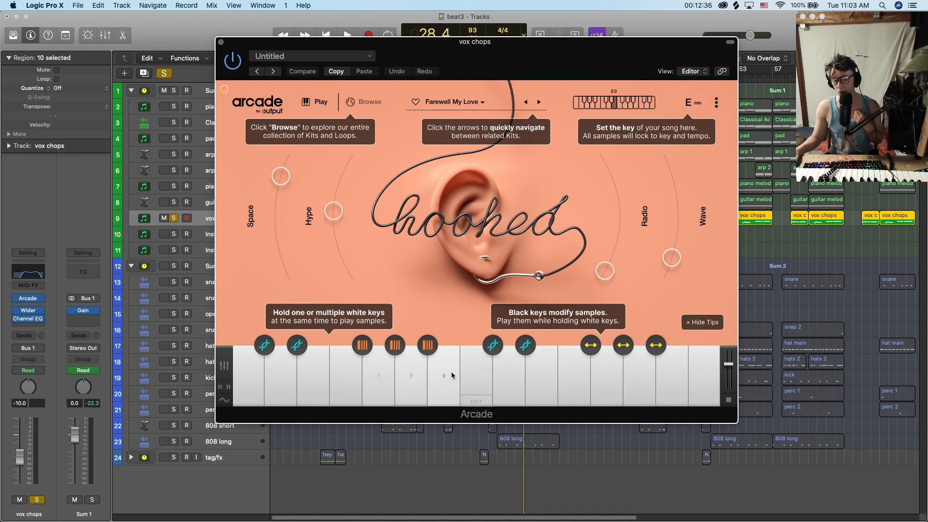
{"action": "left_click", "coordinate": [221, 42]}
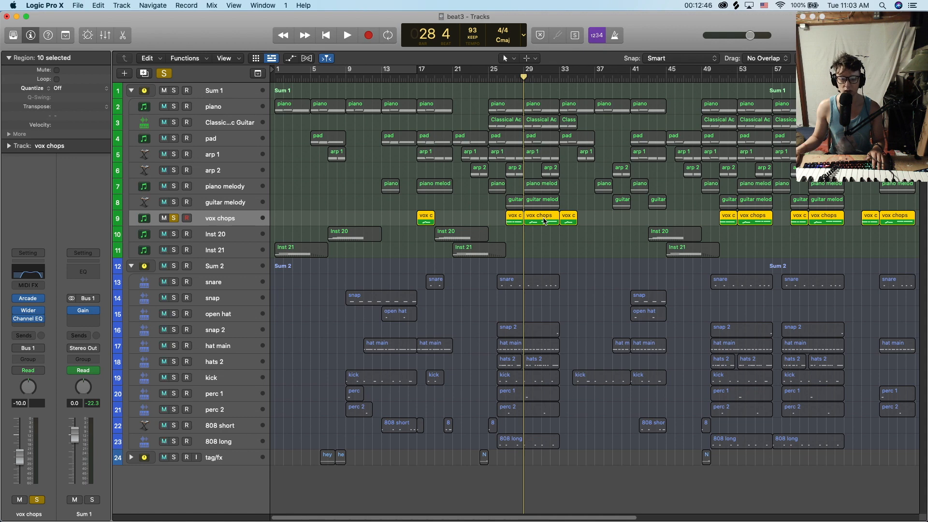
Open the vox chops region at bar 29 in the Piano Roll and play it through to about bar 33.
{"action": "key", "text": "p"}
{"action": "key", "text": "p"}
{"action": "left_click", "coordinate": [593, 221]}
{"action": "left_click", "coordinate": [537, 222]}
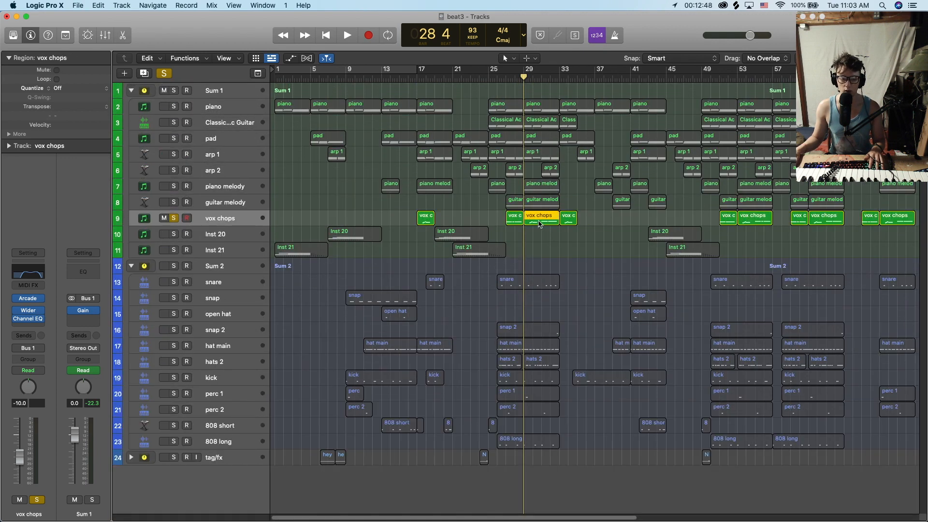
{"action": "key", "text": "p"}
{"action": "key", "text": "space"}
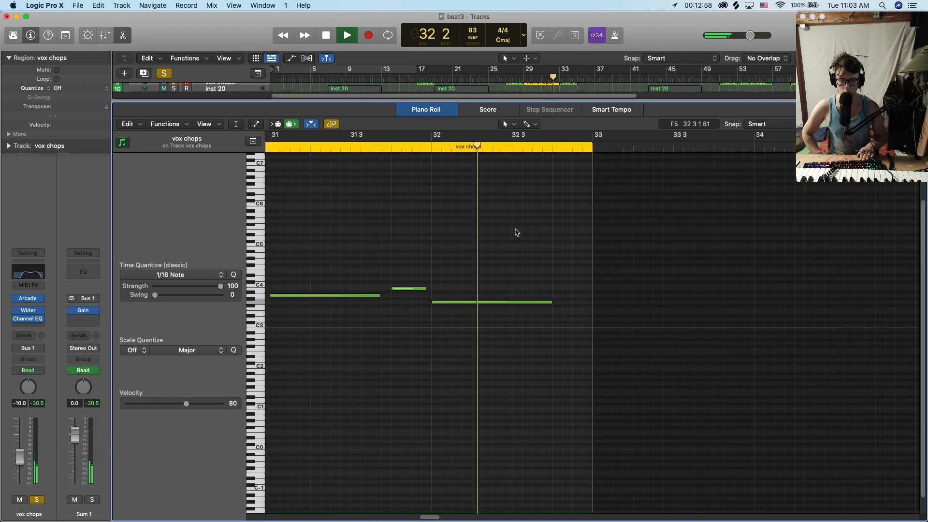
{"action": "key", "text": "space"}
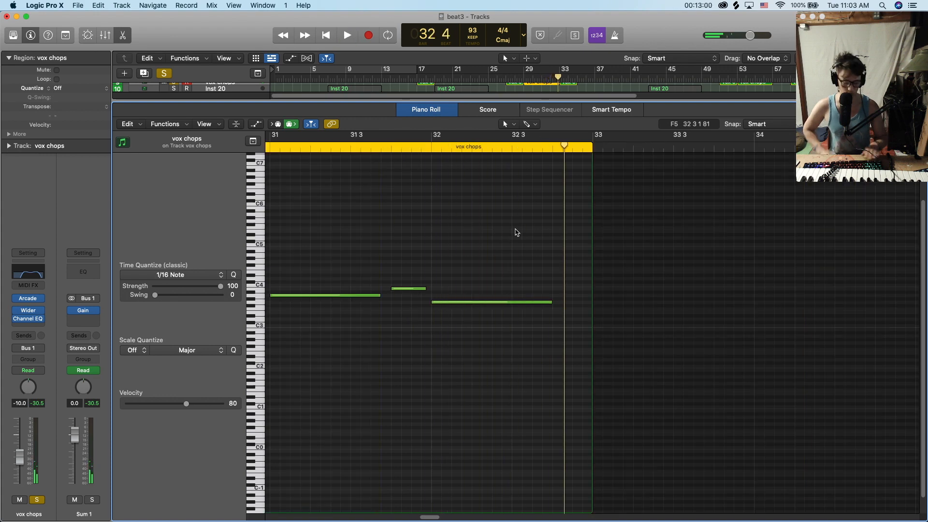
Close the Piano Roll, deselect the region and unsolo the vox chops track.
{"action": "key", "text": "e"}
{"action": "left_click", "coordinate": [364, 266]}
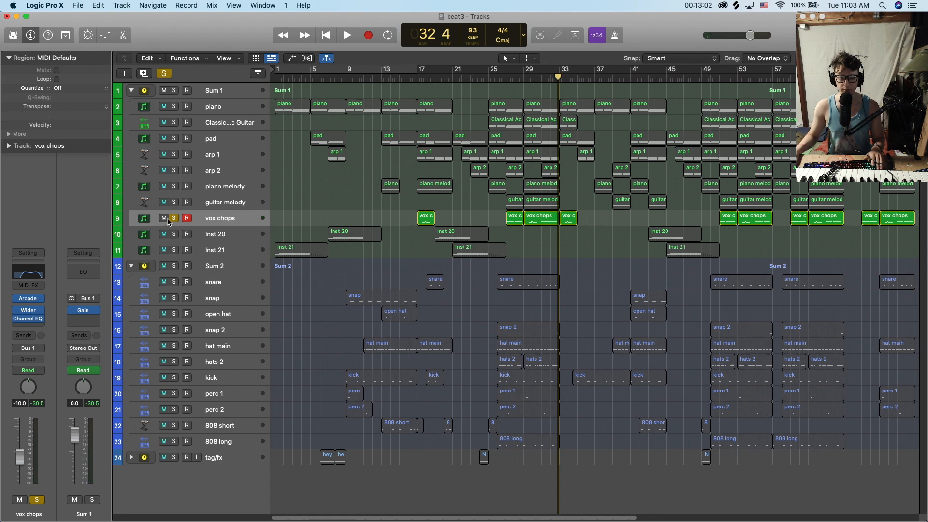
{"action": "left_click", "coordinate": [173, 218]}
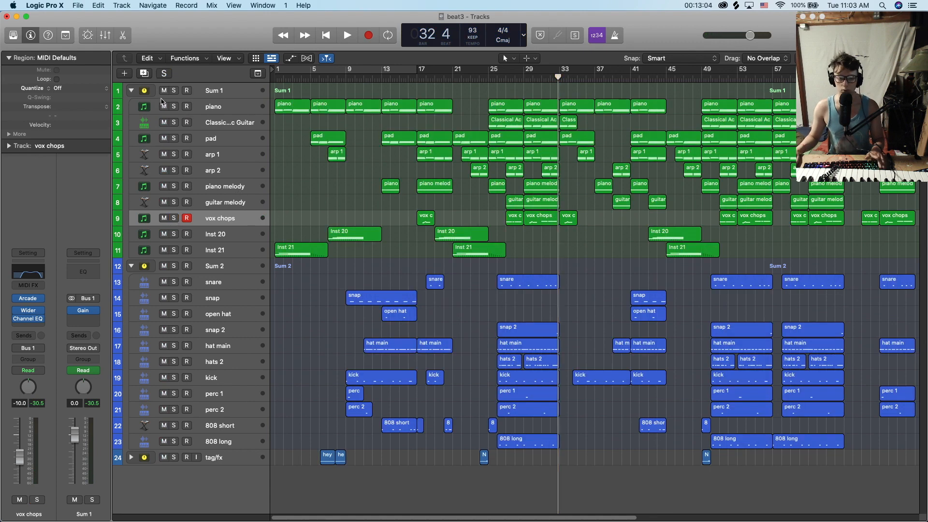
Solo the Sum 1 stack, play it from about bar 28 to bar 32, and unsolo it.
{"action": "left_click", "coordinate": [174, 91]}
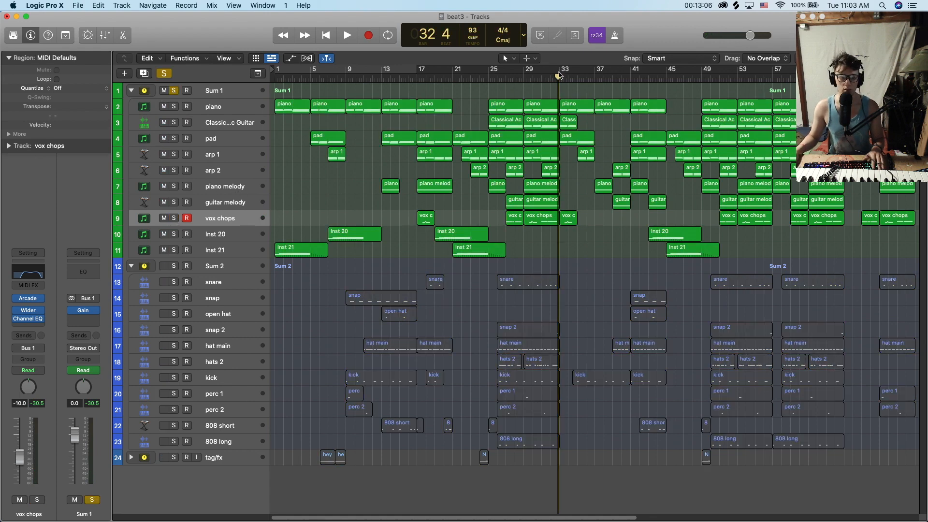
{"action": "left_click_drag", "start_coordinate": [558, 86], "coordinate": [526, 87]}
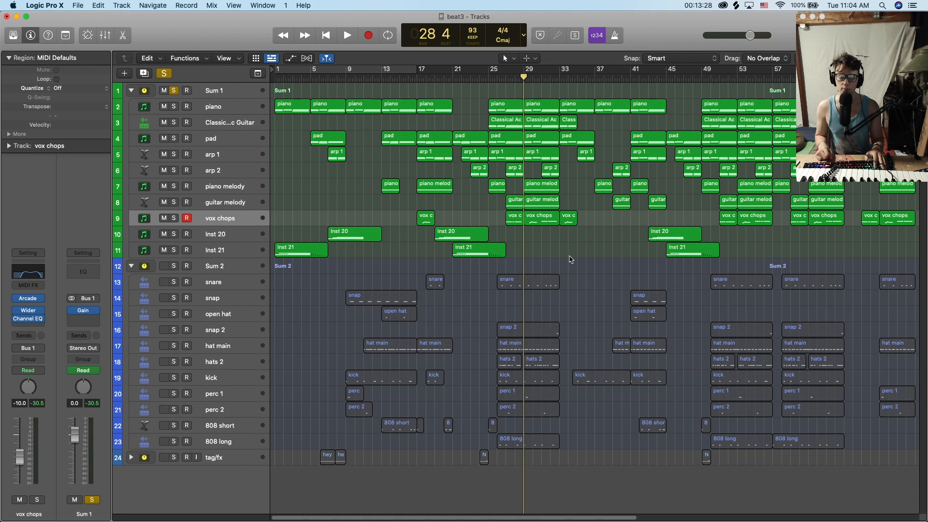
{"action": "key", "text": "space"}
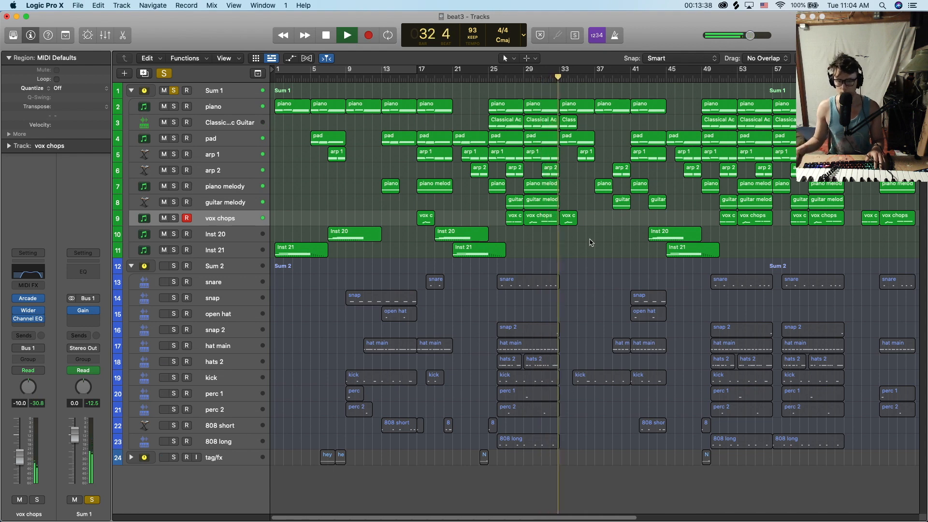
{"action": "key", "text": "space"}
{"action": "left_click", "coordinate": [173, 90]}
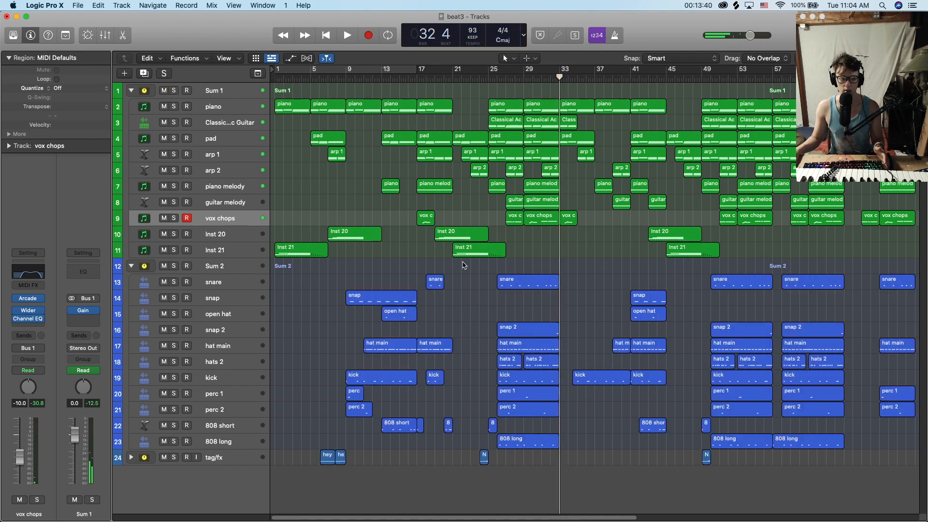
Review the LABS instrument presets on the Inst 21 and Inst 20 tracks, closing each plug-in window.
{"action": "left_click", "coordinate": [444, 235]}
{"action": "left_click", "coordinate": [368, 236]}
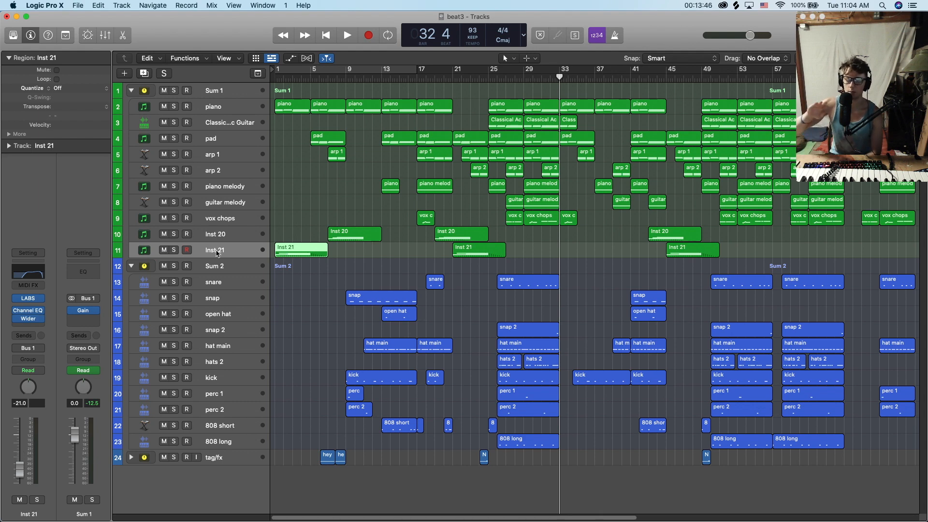
{"action": "left_click", "coordinate": [28, 298]}
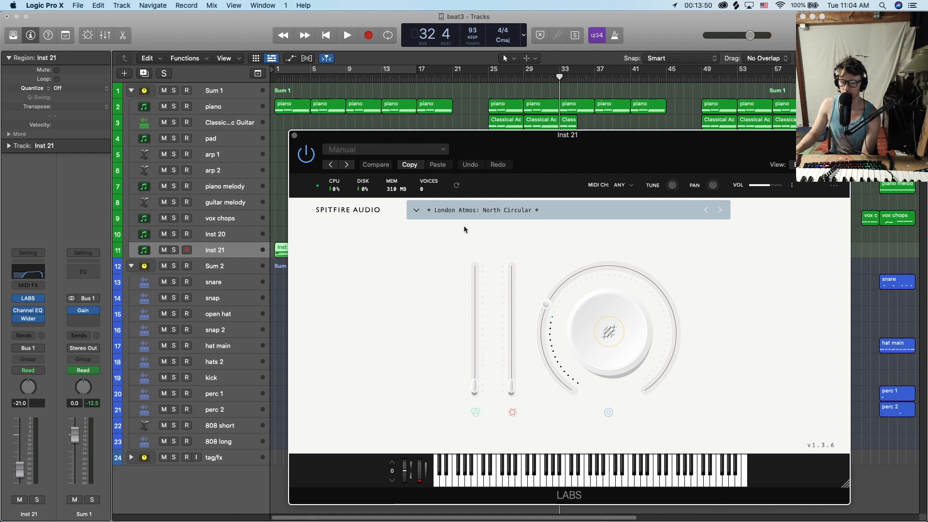
{"action": "left_click", "coordinate": [295, 135]}
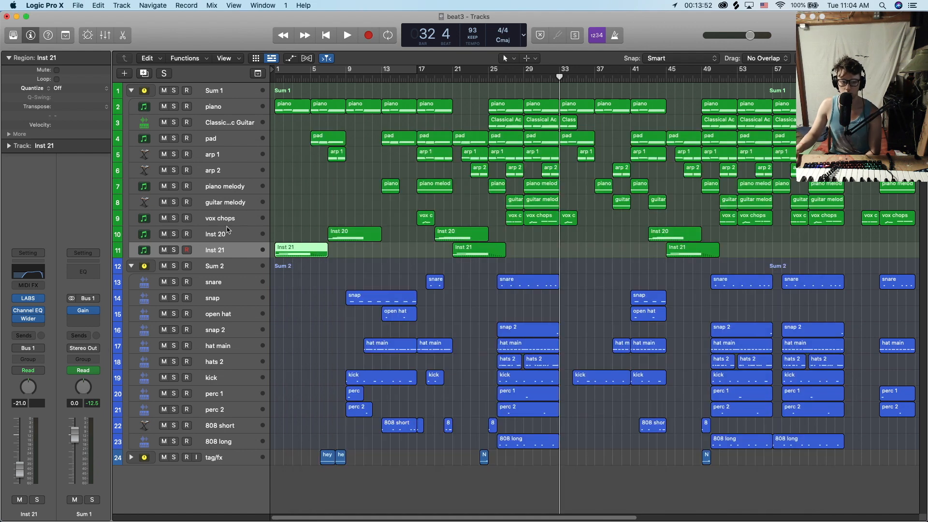
{"action": "left_click", "coordinate": [229, 234]}
{"action": "left_click", "coordinate": [28, 299]}
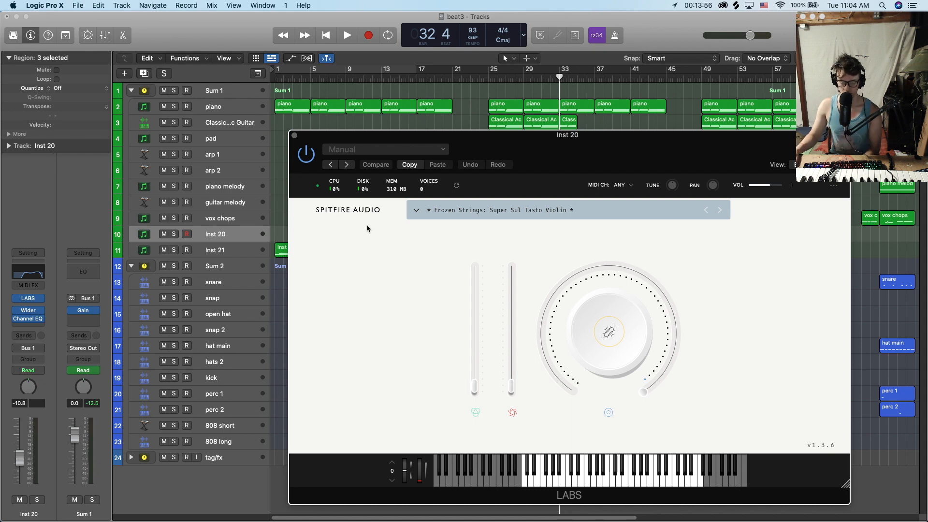
{"action": "left_click", "coordinate": [294, 135]}
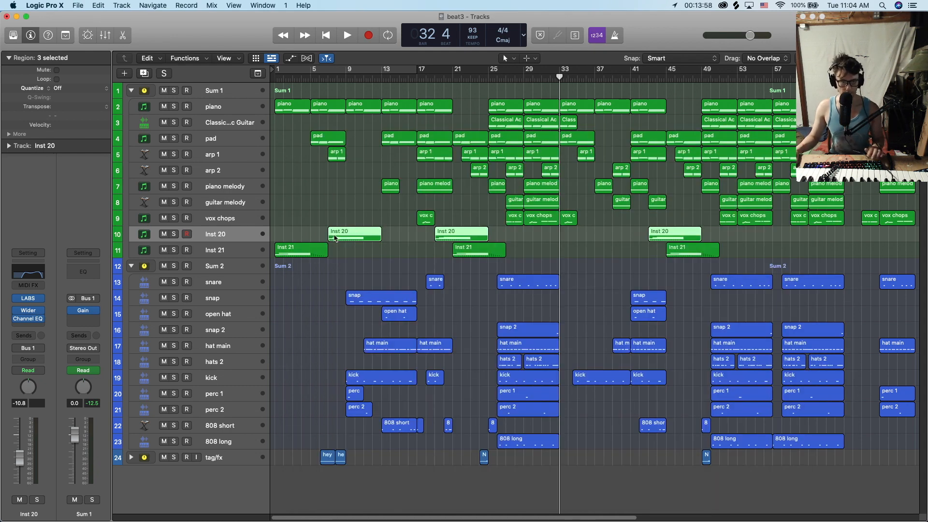
Examine the notes of the first Inst 21 and Inst 20 regions in the Piano Roll, leaving both regions deselected.
{"action": "double_click", "coordinate": [311, 250]}
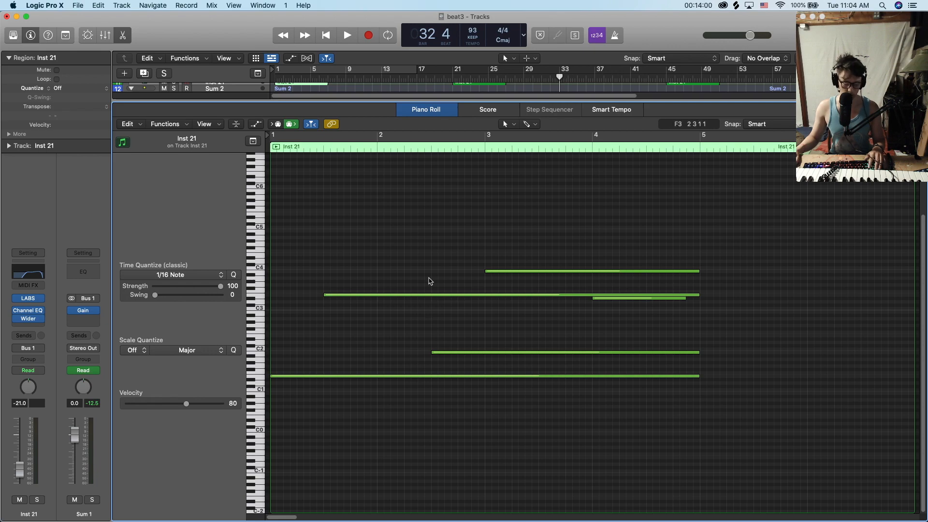
{"action": "key", "text": "e"}
{"action": "double_click", "coordinate": [368, 233]}
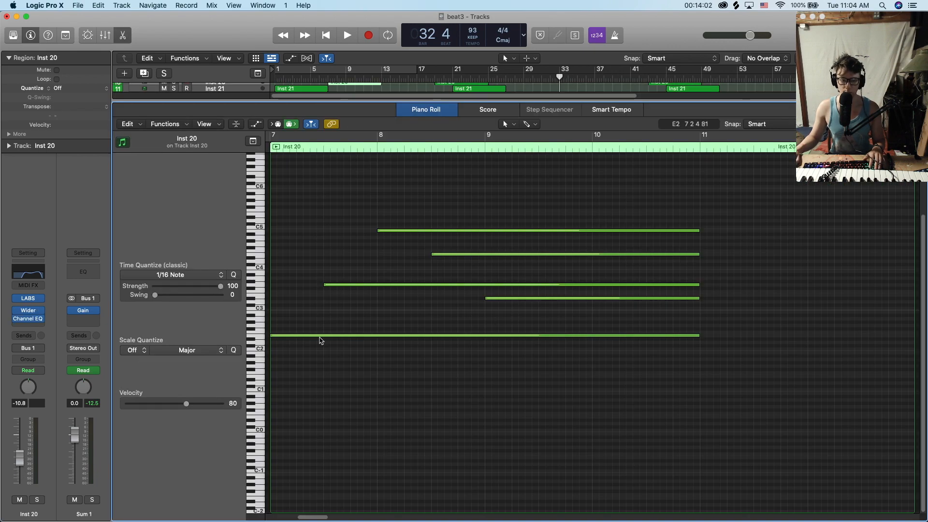
{"action": "key", "text": "e"}
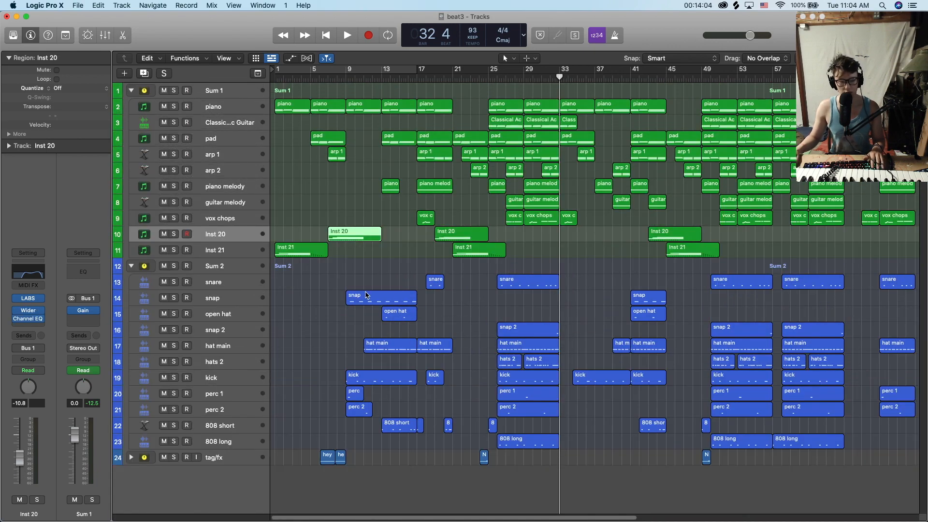
{"action": "left_click", "coordinate": [346, 255]}
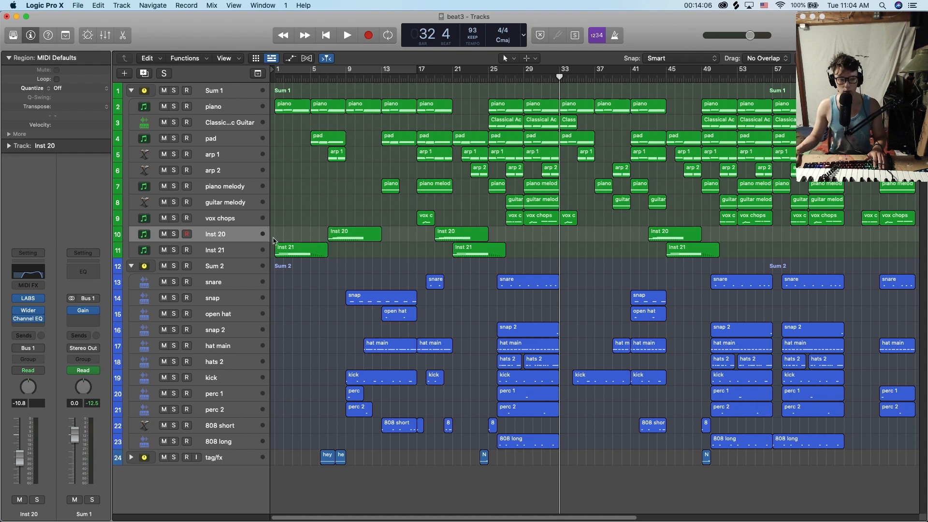
Audition the Inst 21 track in solo from the start of the project to about bar 5.
{"action": "left_click", "coordinate": [238, 251]}
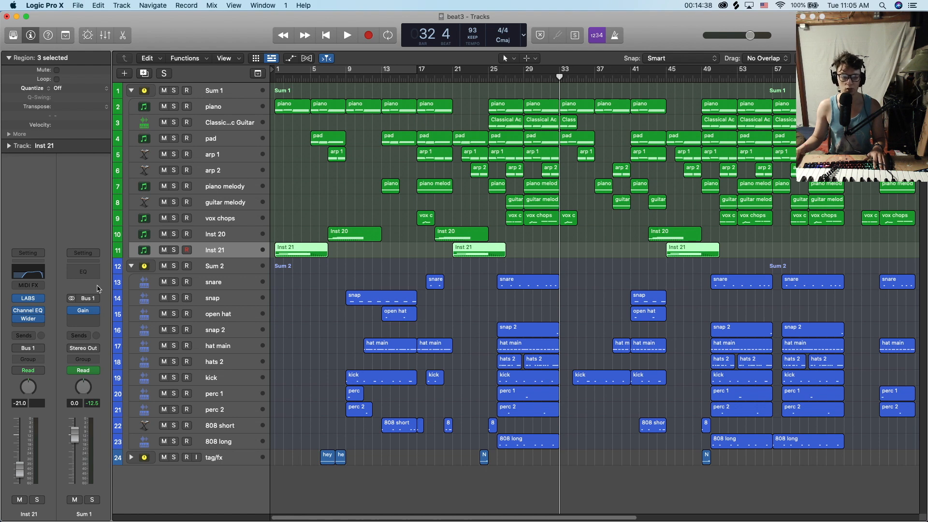
{"action": "left_click", "coordinate": [173, 250]}
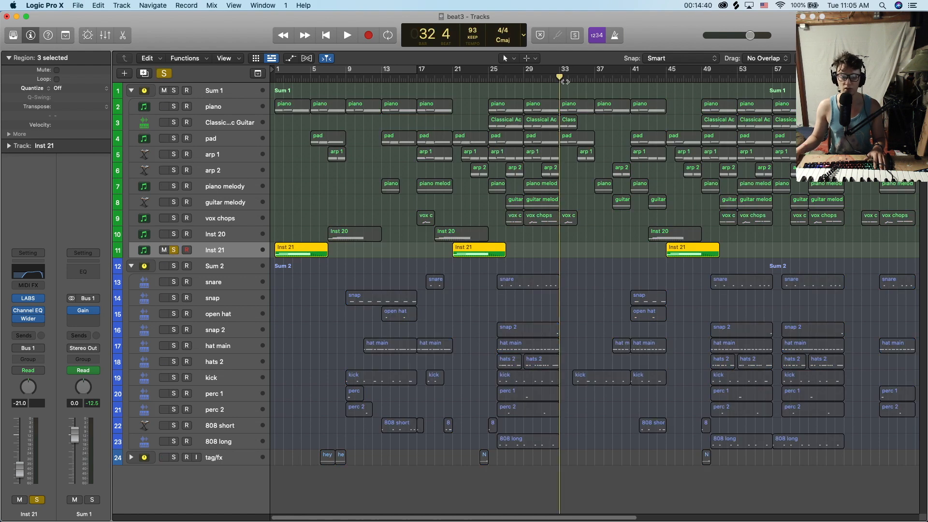
{"action": "key", "text": "space"}
{"action": "key", "text": "Return"}
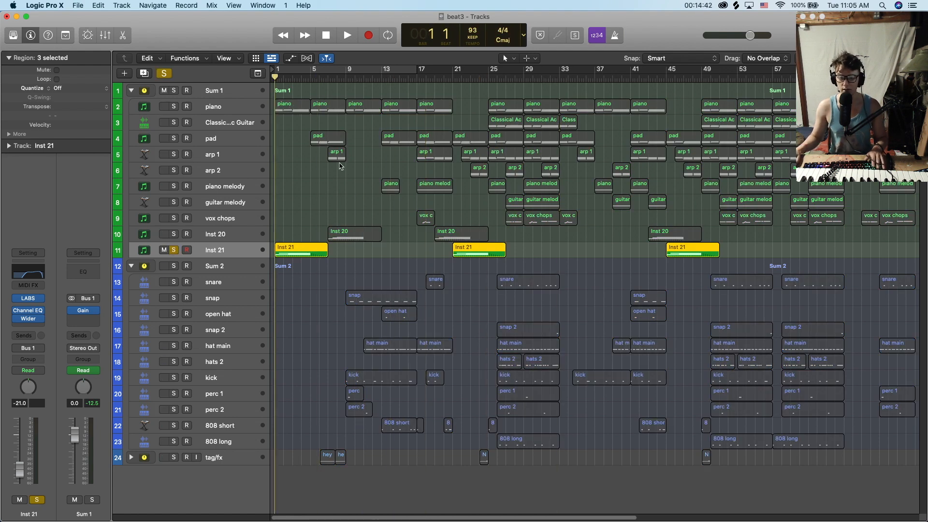
{"action": "key", "text": "space"}
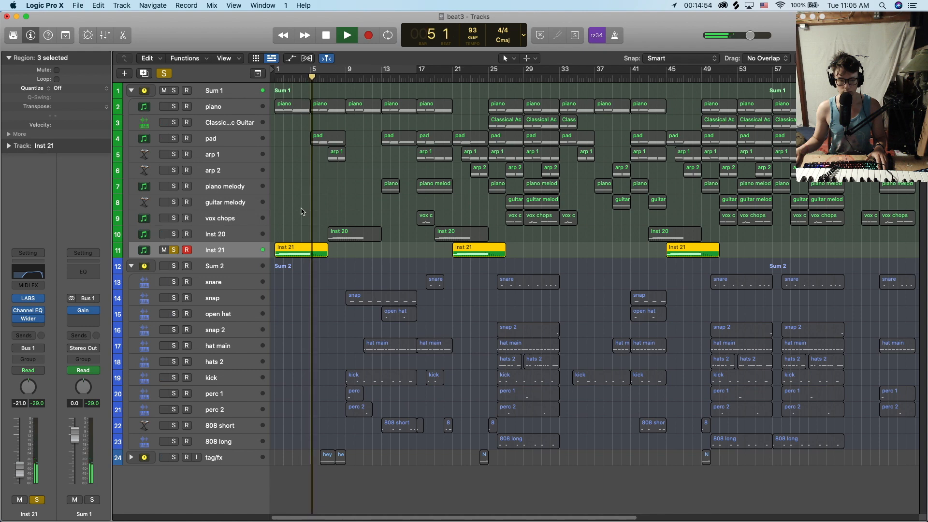
{"action": "key", "text": "space"}
{"action": "left_click", "coordinate": [173, 250]}
Solo the Inst 20 track, play it from bar 7 to about bar 9, and unsolo it.
{"action": "left_click", "coordinate": [174, 235]}
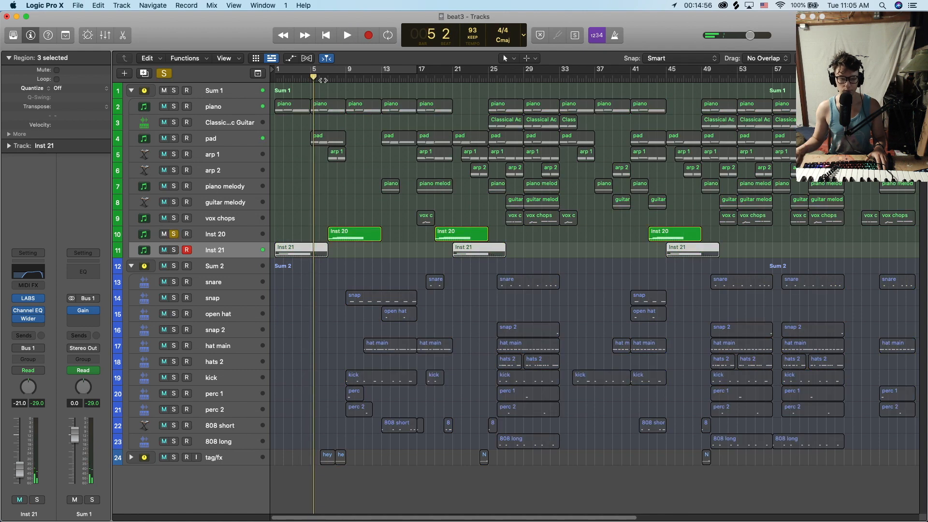
{"action": "left_click_drag", "start_coordinate": [313, 77], "coordinate": [322, 91]}
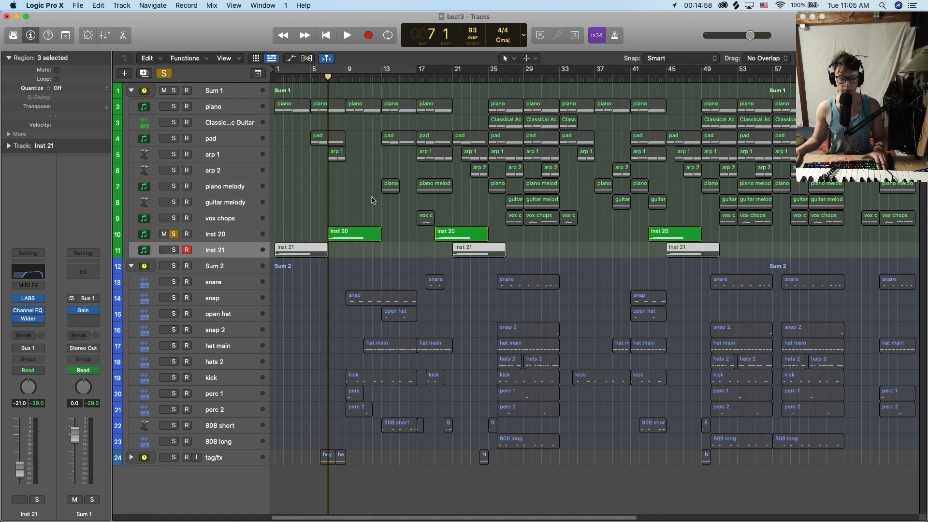
{"action": "key", "text": "space"}
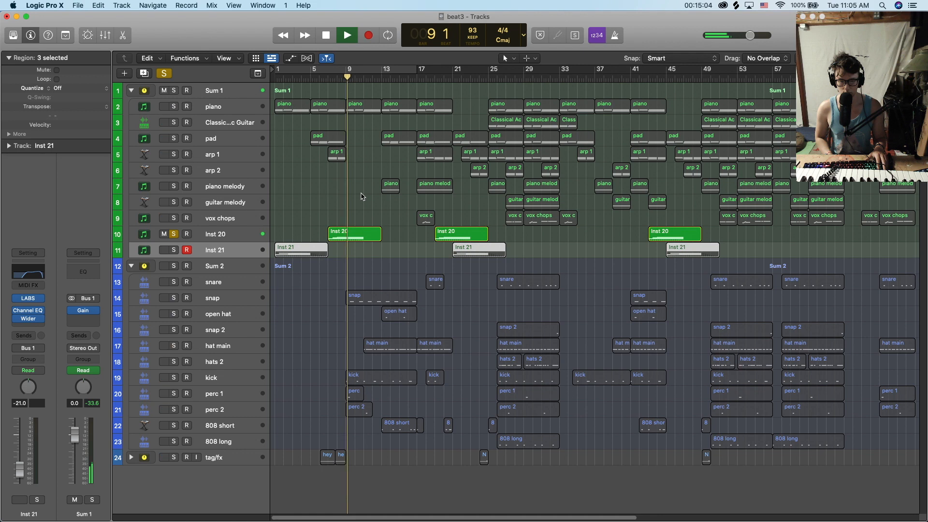
{"action": "key", "text": "space"}
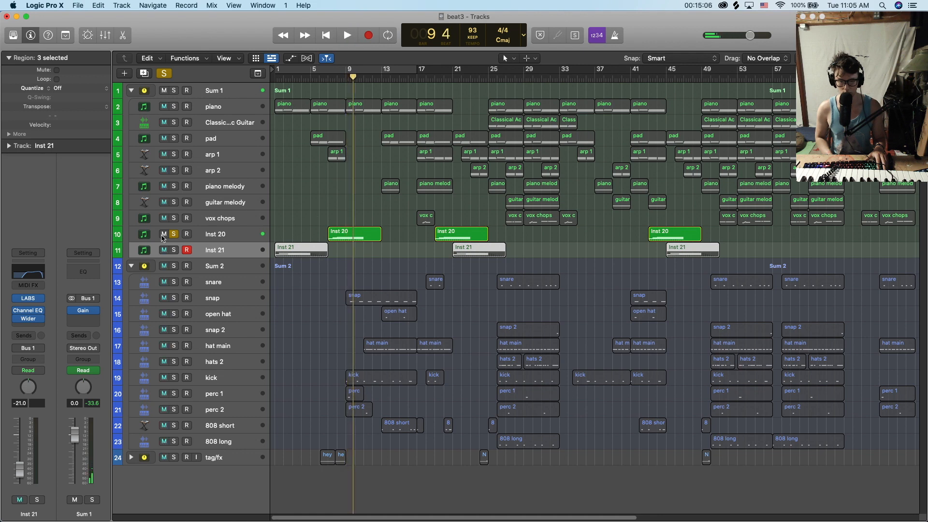
{"action": "left_click", "coordinate": [174, 234]}
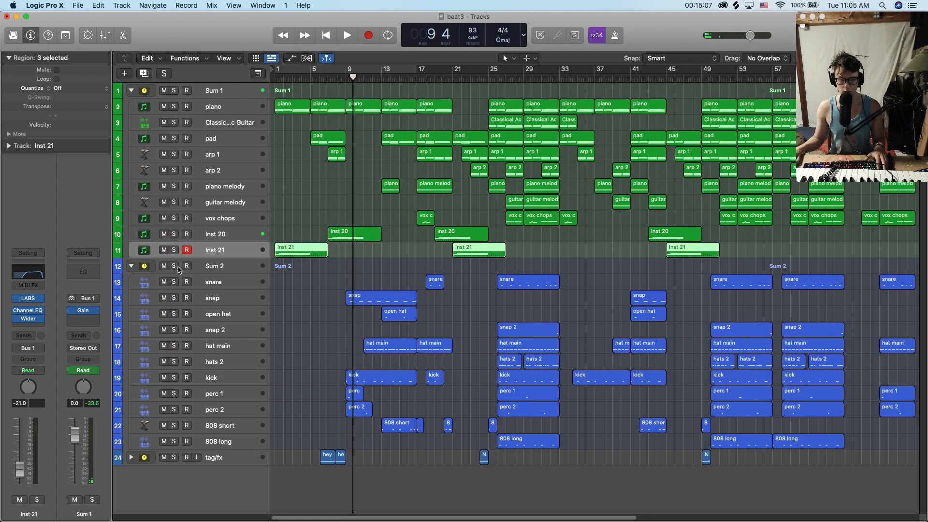
Collapse and mute the Sum 1 stack, and move the playhead to bar 50.
{"action": "left_click", "coordinate": [131, 91]}
{"action": "left_click", "coordinate": [164, 102]}
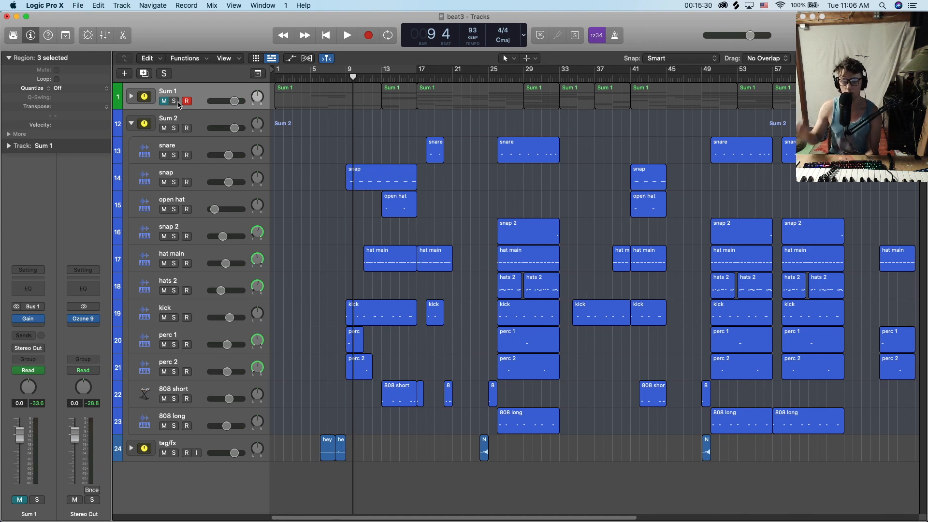
{"action": "left_click_drag", "start_coordinate": [353, 77], "coordinate": [711, 145]}
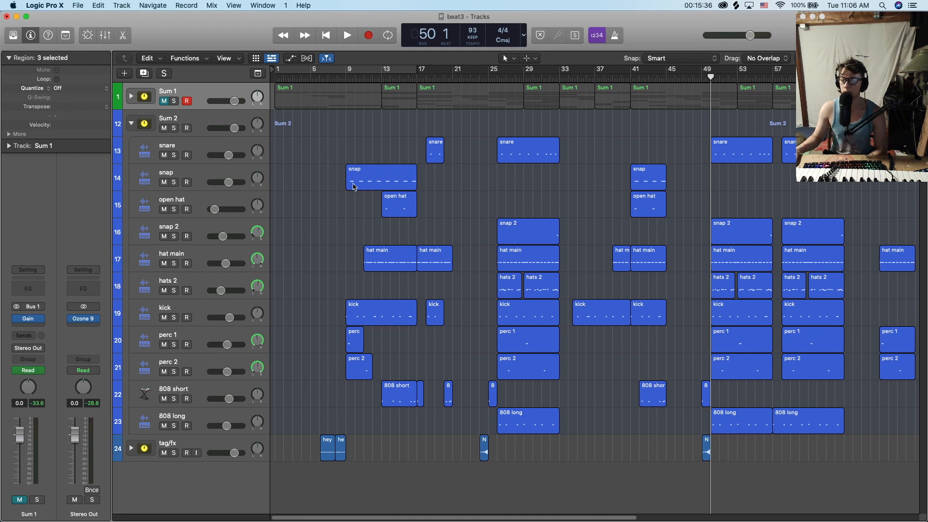
Solo the hat main track and open its bar 50 region in the Piano Roll.
{"action": "left_click", "coordinate": [203, 253]}
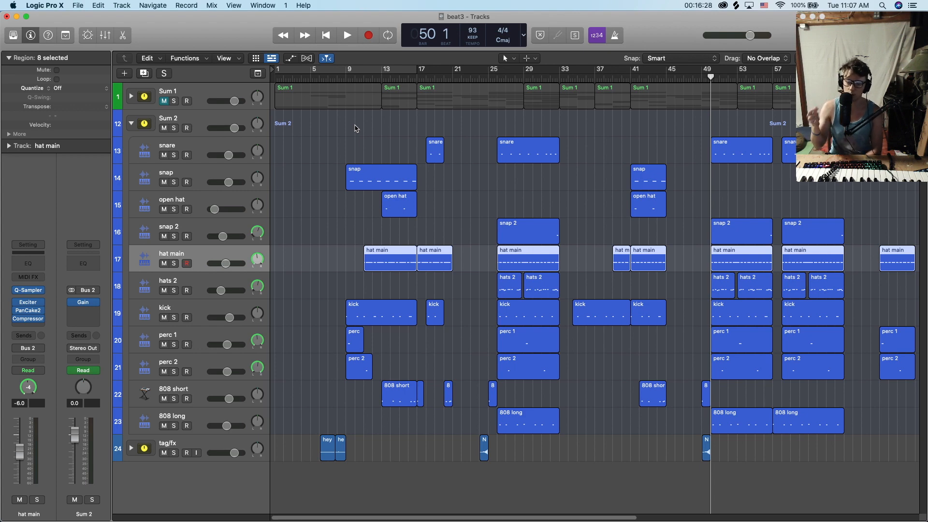
{"action": "left_click", "coordinate": [174, 264]}
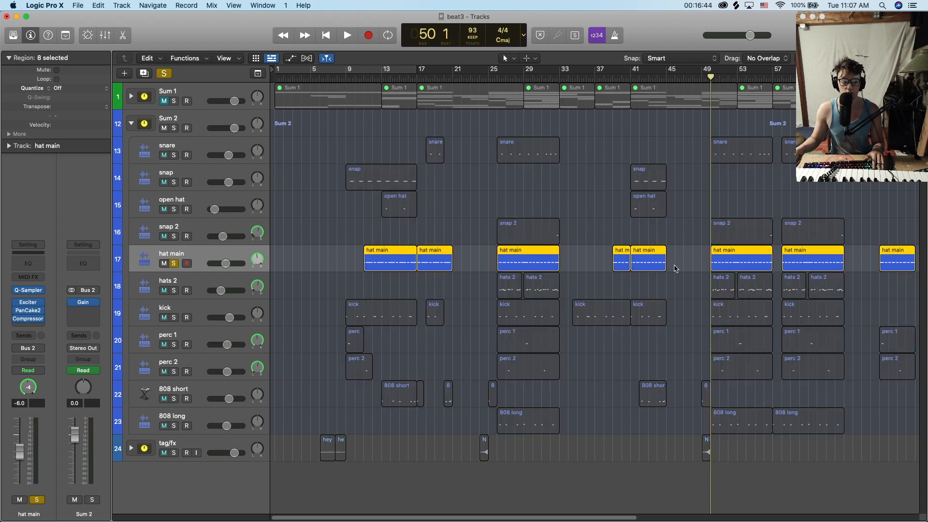
{"action": "key", "text": "p"}
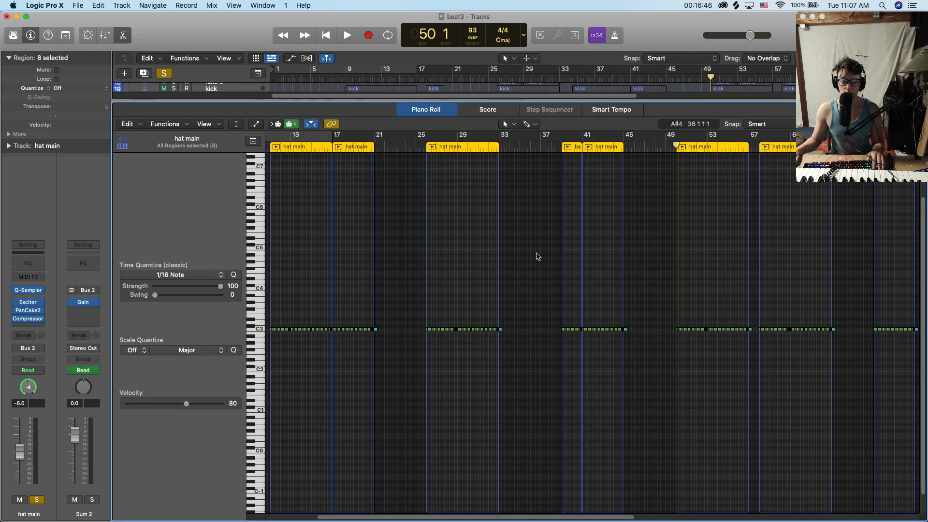
{"action": "key", "text": "p"}
{"action": "double_click", "coordinate": [732, 261]}
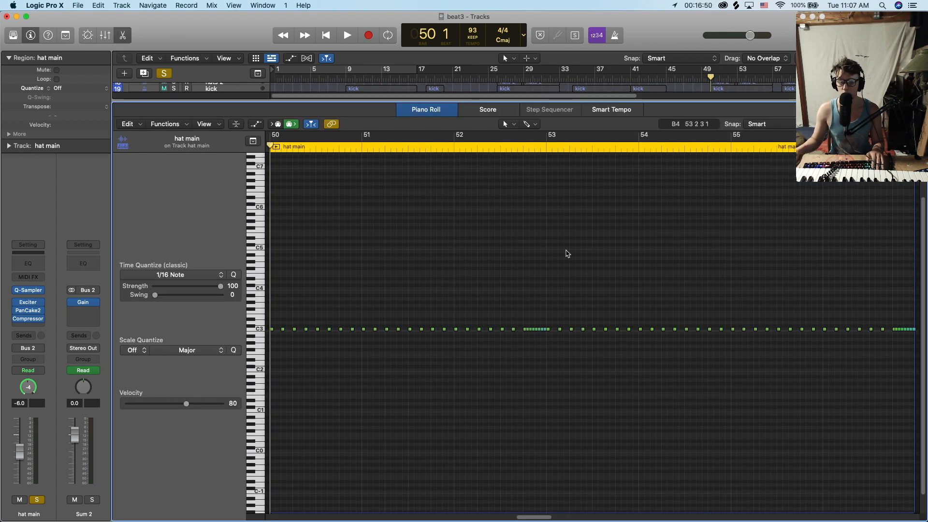
Play the hat main region from bar 50 to bar 53, close the Piano Roll and unsolo the track.
{"action": "key", "text": "space"}
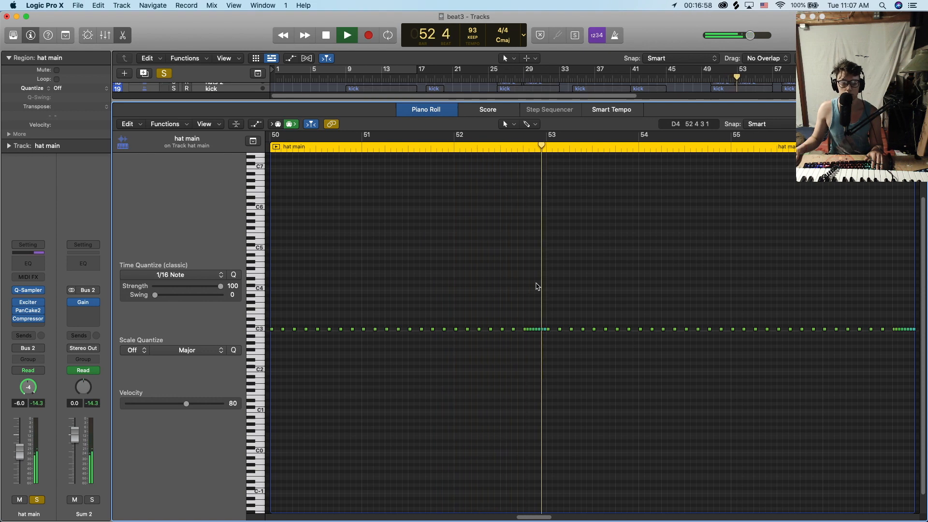
{"action": "key", "text": "space"}
{"action": "key", "text": "p"}
{"action": "left_click", "coordinate": [689, 233]}
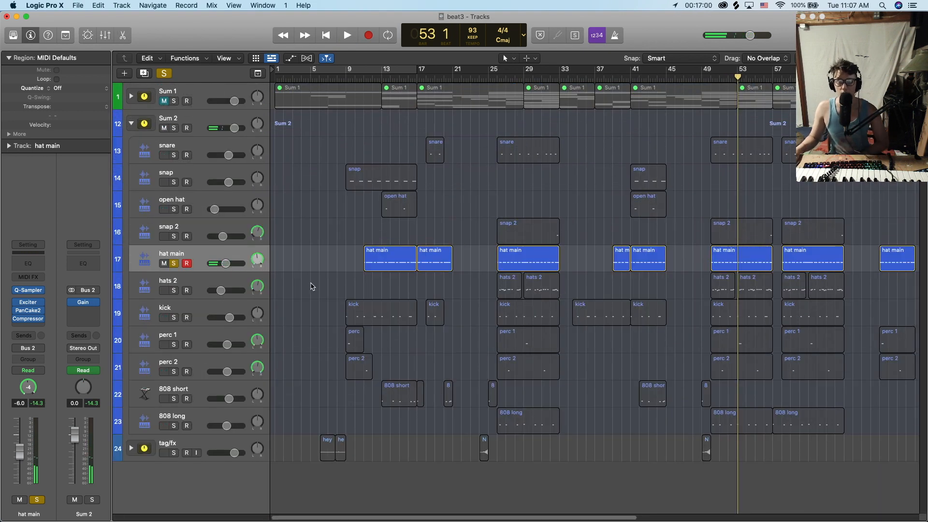
{"action": "left_click", "coordinate": [174, 264]}
Check the side chain source of the hat main track's Compressor without changing it, and close the plug-in.
{"action": "left_click", "coordinate": [192, 256]}
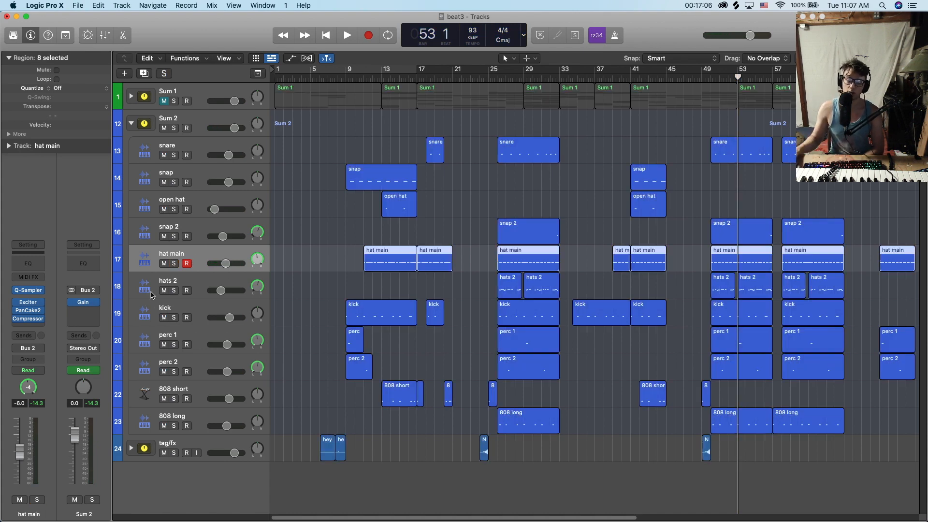
{"action": "left_click", "coordinate": [28, 324]}
{"action": "left_click", "coordinate": [26, 322]}
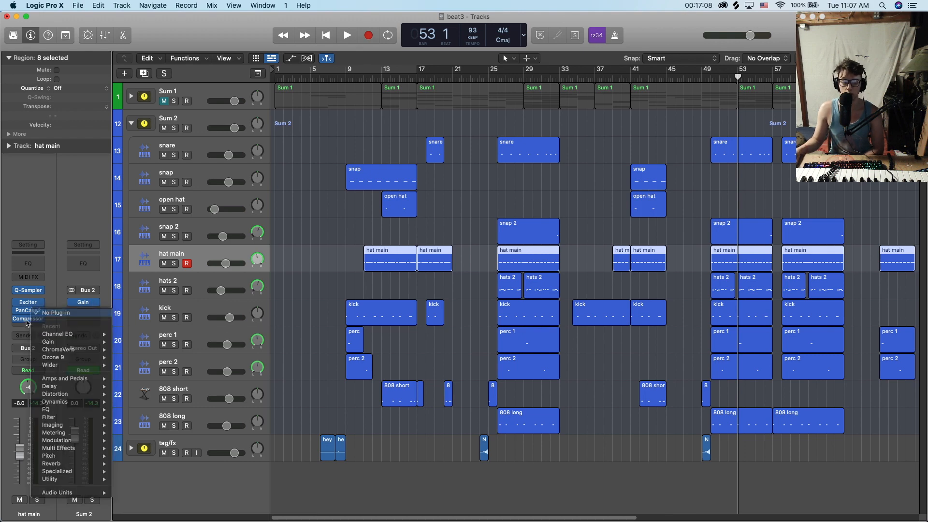
{"action": "left_click", "coordinate": [26, 319]}
{"action": "left_click_drag", "start_coordinate": [516, 136], "coordinate": [447, 110]}
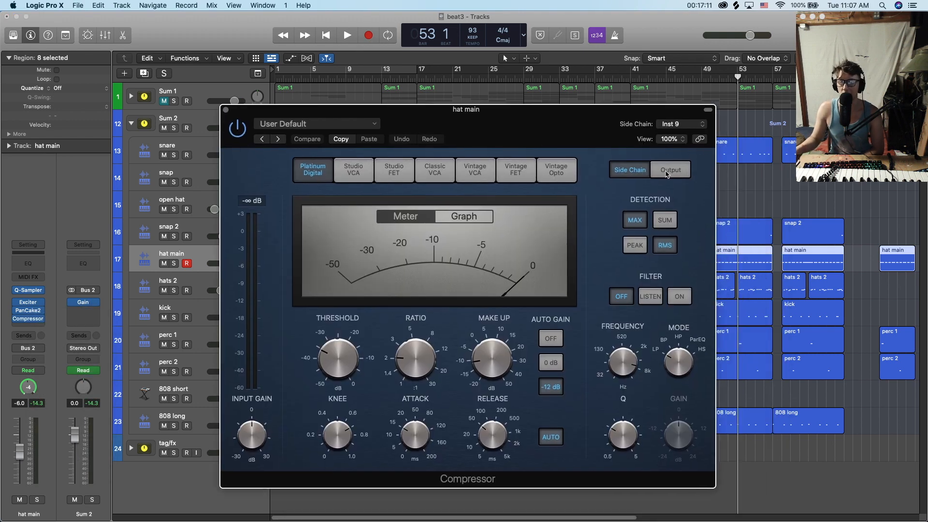
{"action": "left_click", "coordinate": [682, 127]}
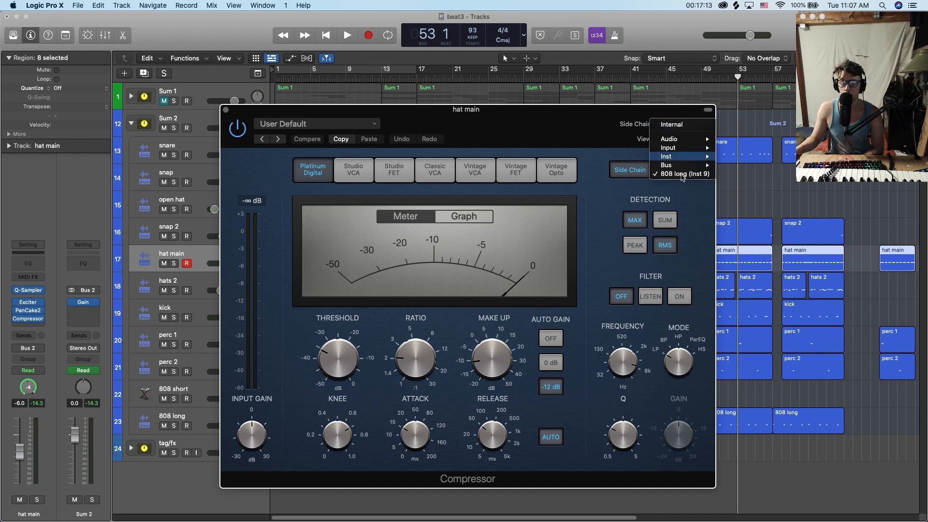
{"action": "left_click", "coordinate": [586, 123]}
{"action": "left_click", "coordinate": [226, 110]}
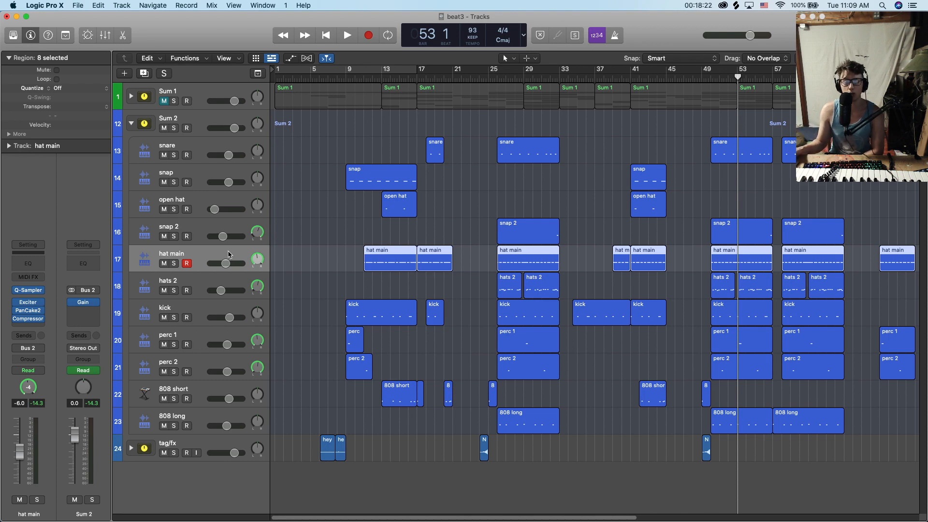
Move the playhead to bar 26 with the hat main track soloed, and unsolo the track.
{"action": "left_click", "coordinate": [486, 261]}
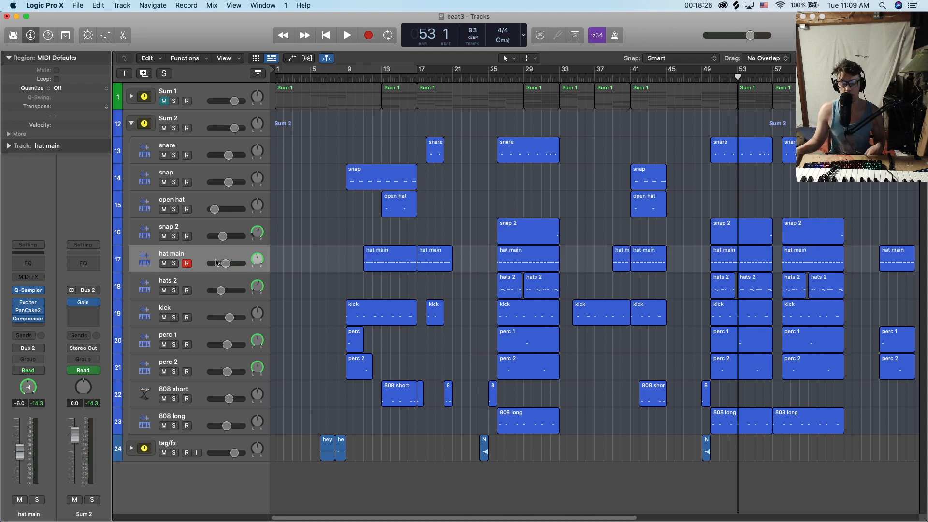
{"action": "left_click", "coordinate": [173, 263]}
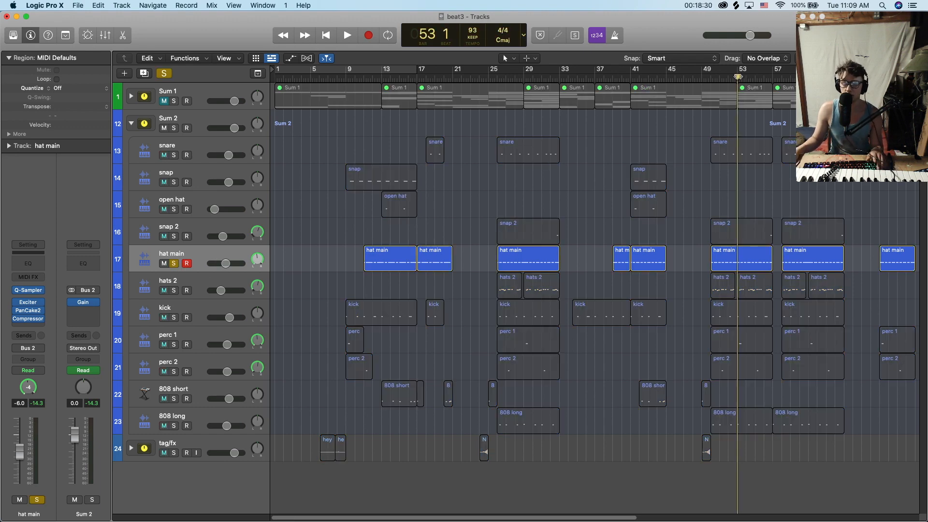
{"action": "left_click_drag", "start_coordinate": [738, 77], "coordinate": [498, 121]}
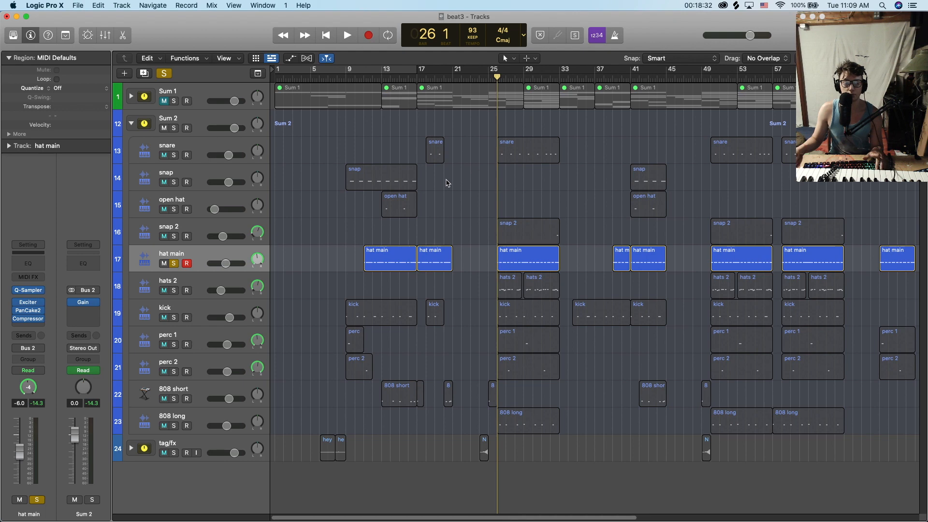
{"action": "left_click", "coordinate": [173, 263]}
Select the two hats 2 regions between bars 26 and 33, examine their notes in the Piano Roll, and close it.
{"action": "left_click", "coordinate": [184, 285]}
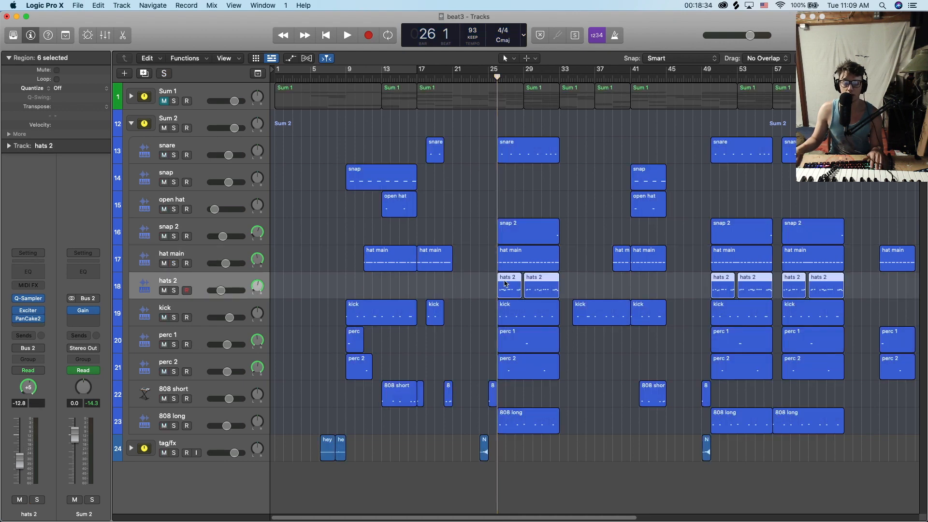
{"action": "left_click_drag", "start_coordinate": [473, 285], "coordinate": [580, 287]}
{"action": "double_click", "coordinate": [545, 287]}
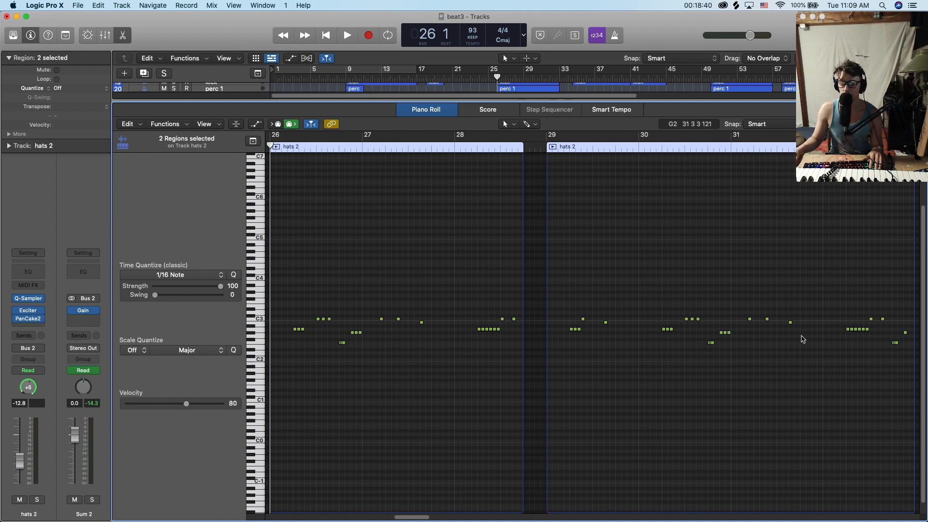
{"action": "key", "text": "e"}
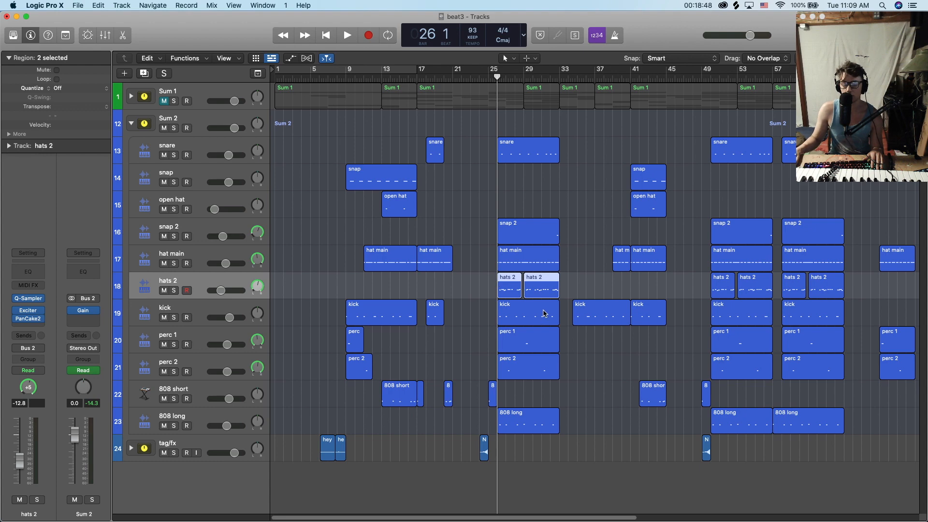
Open the bar 26 hats 2 region in the Piano Roll, audition its first C3 note, and close the editor.
{"action": "double_click", "coordinate": [522, 258]}
{"action": "key", "text": "p"}
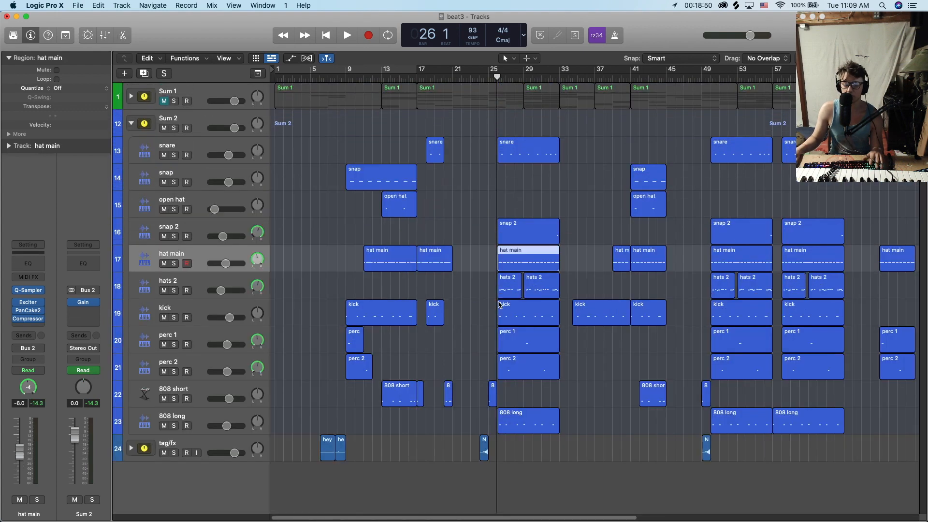
{"action": "double_click", "coordinate": [508, 286]}
{"action": "left_click", "coordinate": [391, 320]}
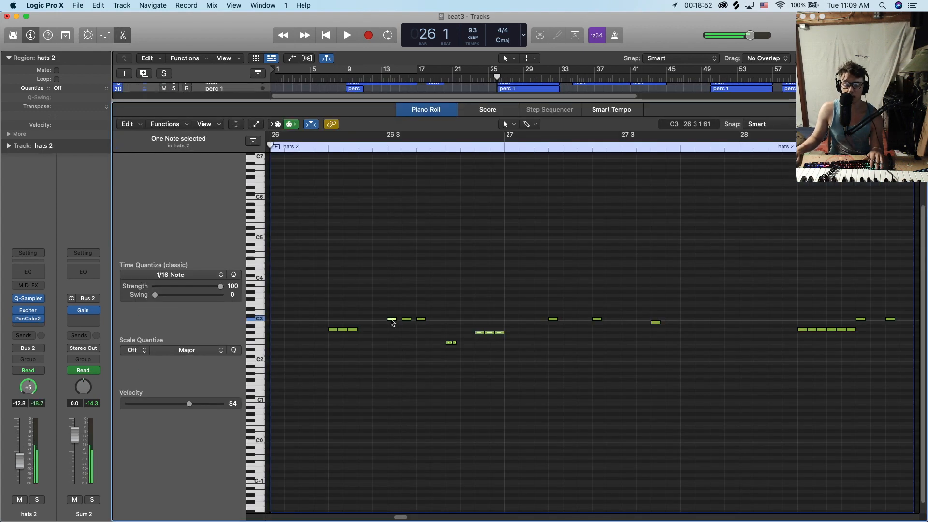
{"action": "key", "text": "p"}
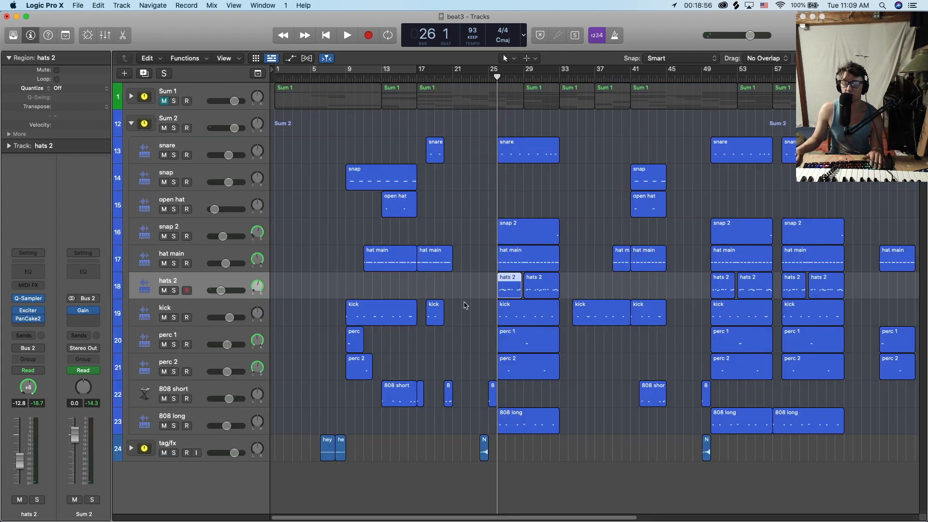
Select the hat main and hats 2 regions starting at bar 26 together, and clear the selection.
{"action": "left_click_drag", "start_coordinate": [489, 267], "coordinate": [556, 290]}
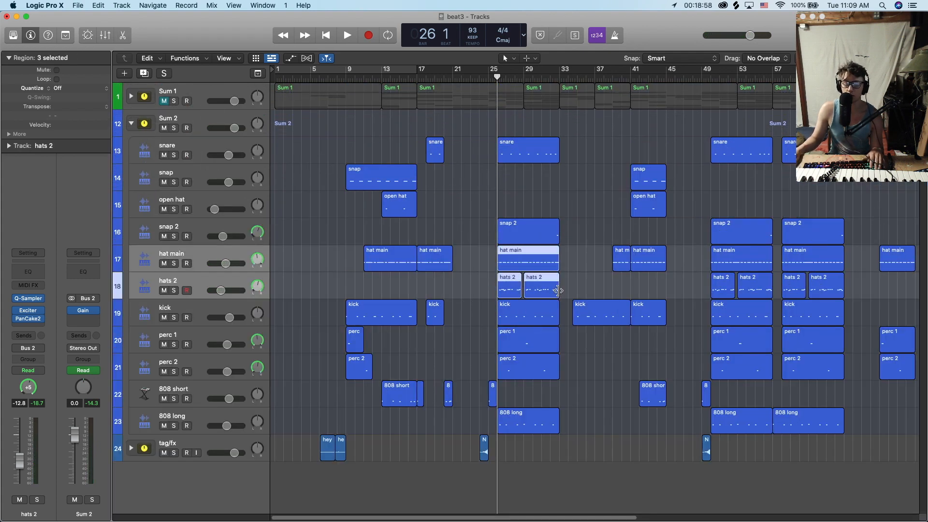
{"action": "left_click", "coordinate": [449, 182]}
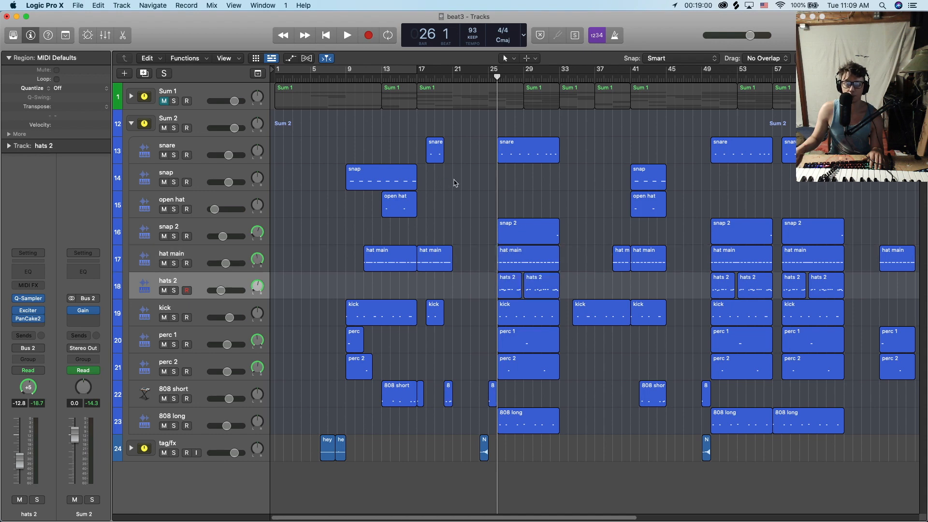
{"action": "key", "text": "super+z"}
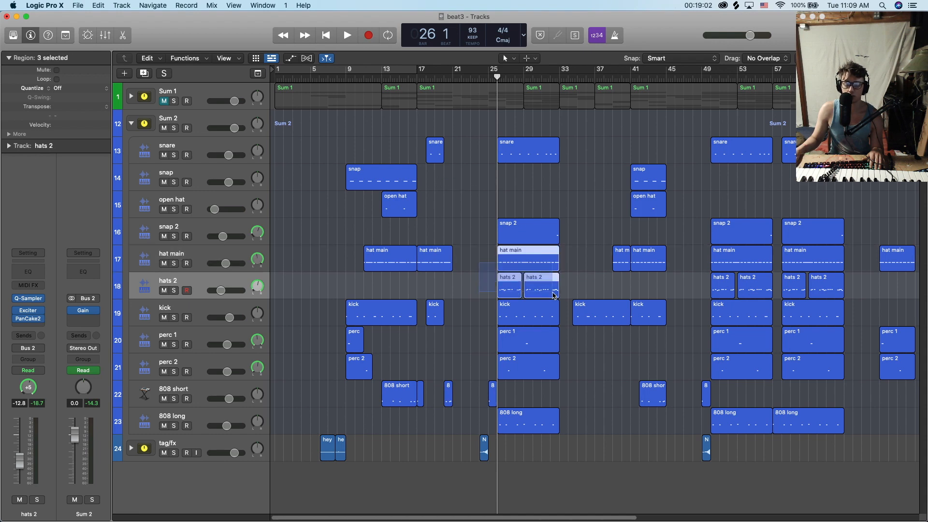
{"action": "left_click", "coordinate": [490, 290]}
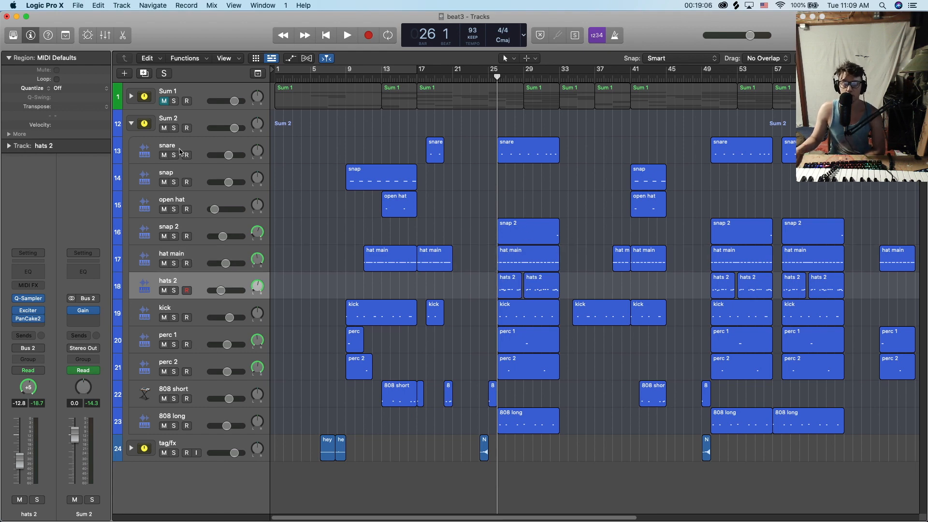
Open only the bar 26 snare region in the Piano Roll and audition its first two notes.
{"action": "left_click", "coordinate": [527, 153]}
{"action": "key", "text": "p"}
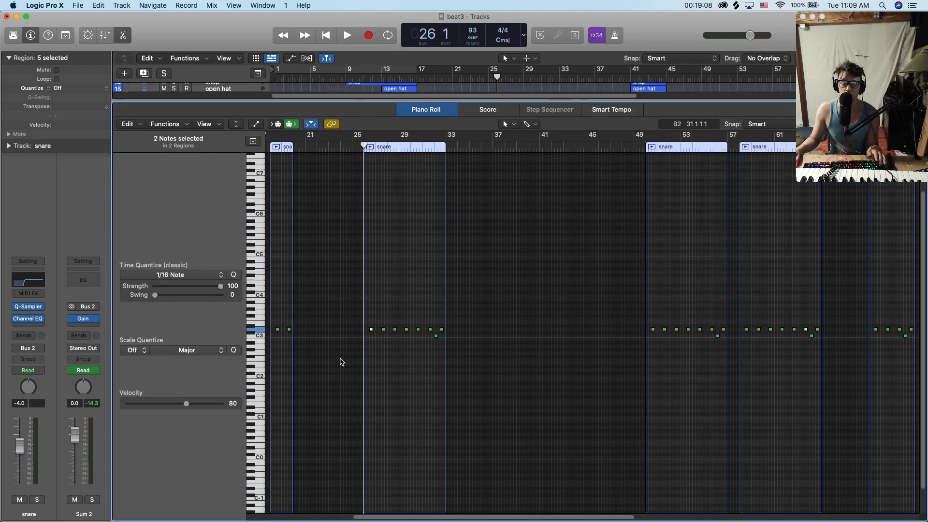
{"action": "key", "text": "p"}
{"action": "left_click", "coordinate": [526, 151]}
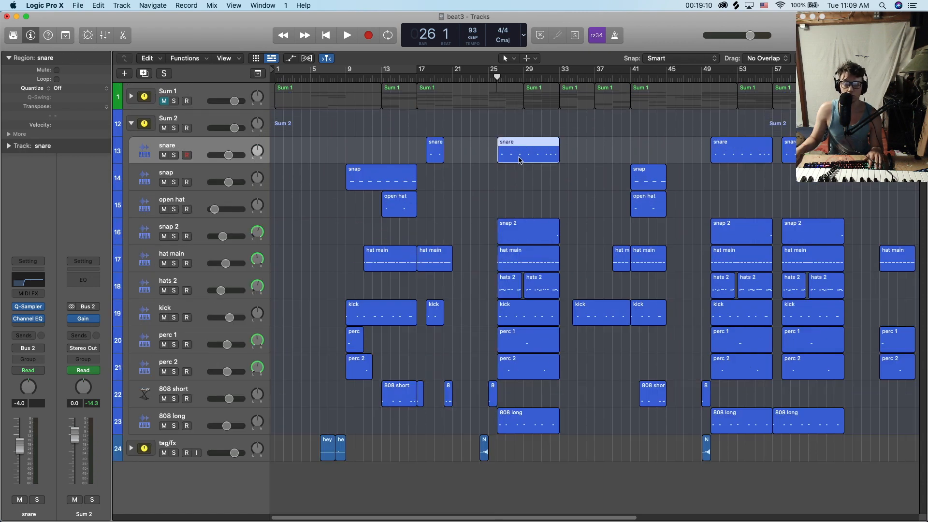
{"action": "key", "text": "p"}
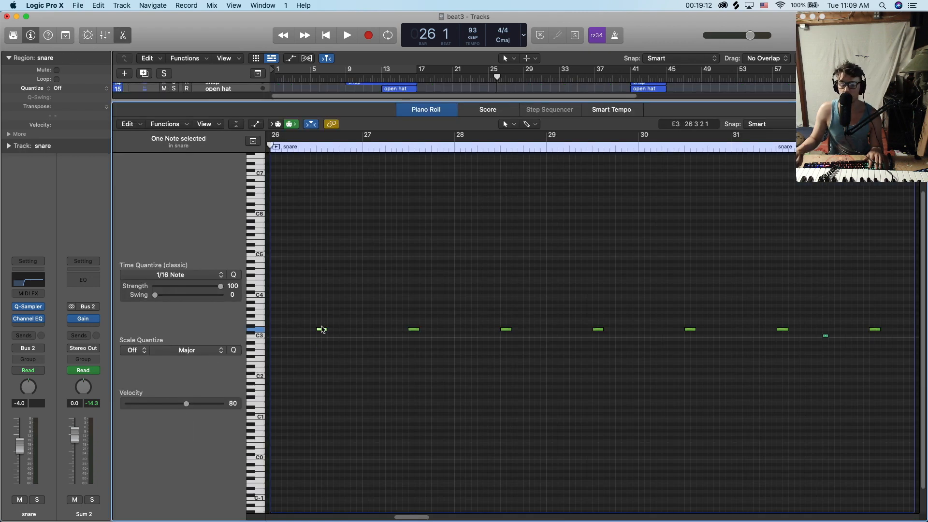
{"action": "left_click", "coordinate": [322, 329]}
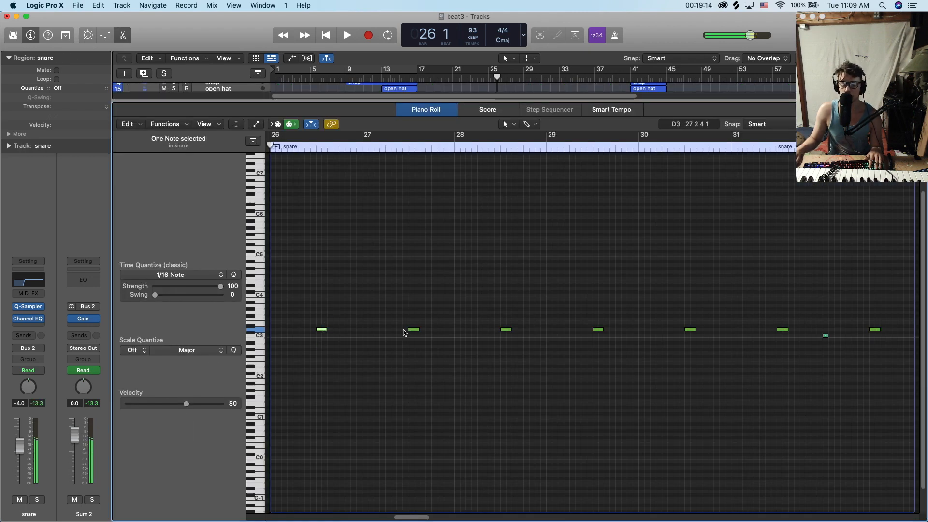
{"action": "left_click", "coordinate": [414, 329]}
Close the Piano Roll and review the snare track's Channel EQ without changing it.
{"action": "key", "text": "p"}
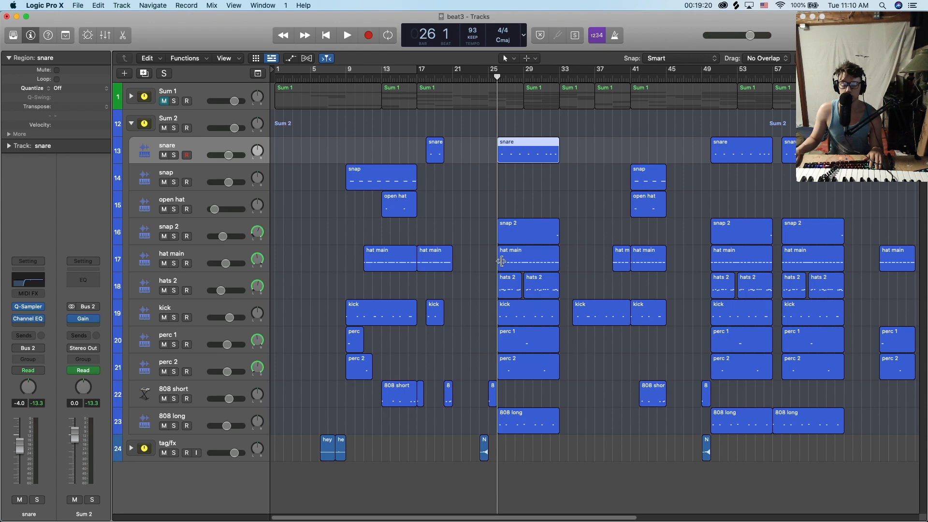
{"action": "left_click", "coordinate": [27, 318]}
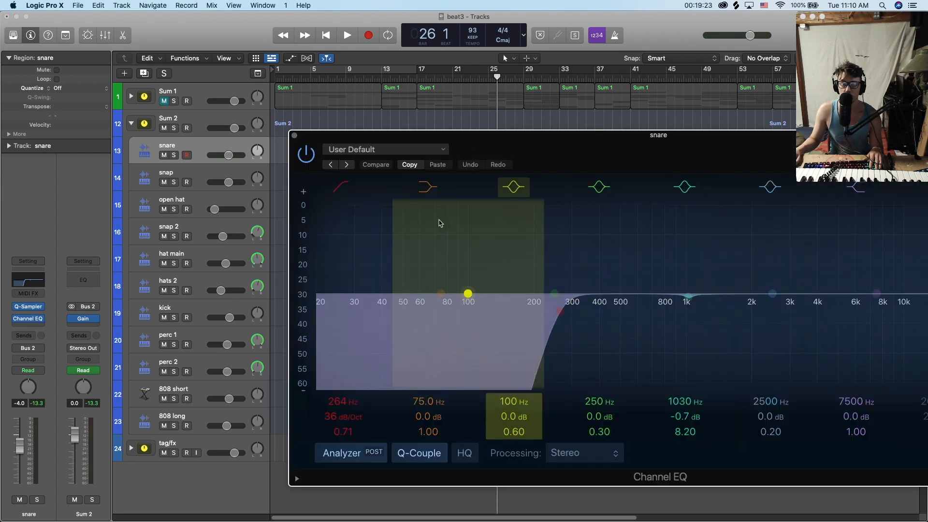
{"action": "left_click", "coordinate": [295, 136]}
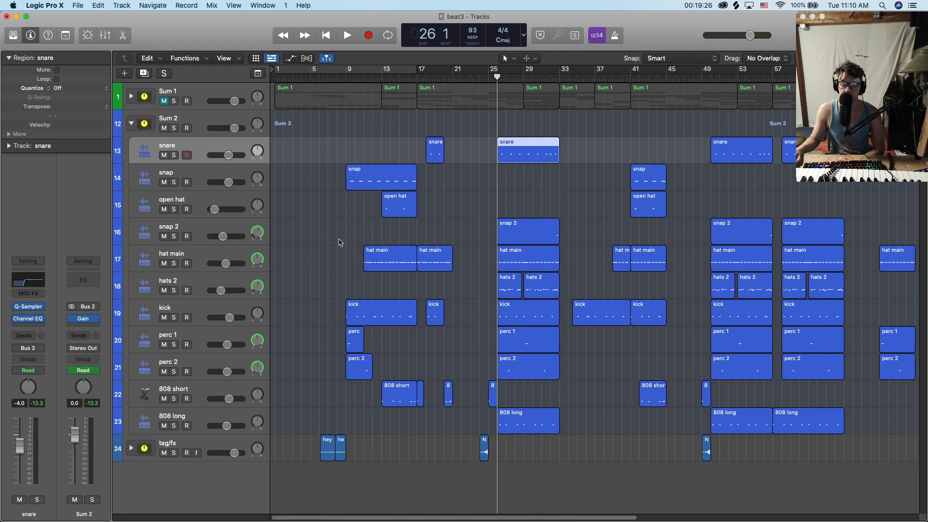
Examine the bar 26 kick region in the Piano Roll and its sample in Quick Sampler, and close both.
{"action": "left_click", "coordinate": [525, 318]}
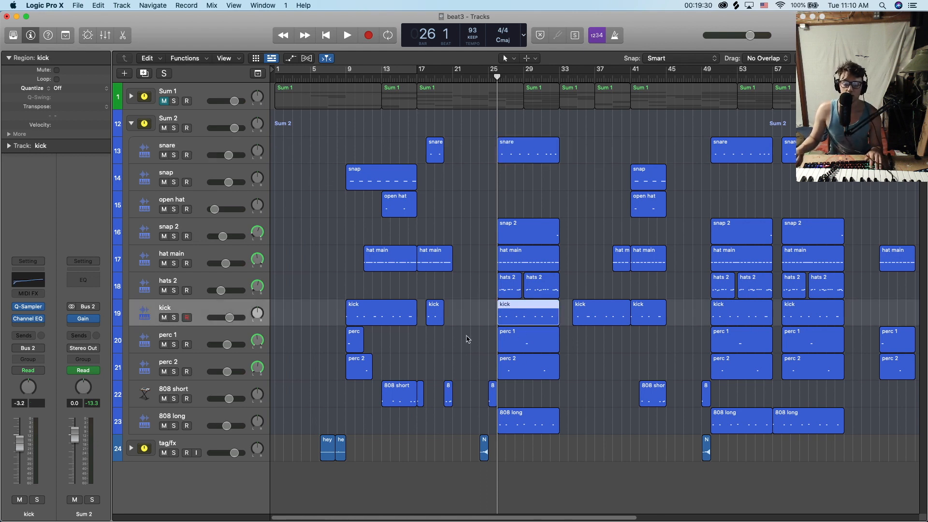
{"action": "double_click", "coordinate": [513, 322]}
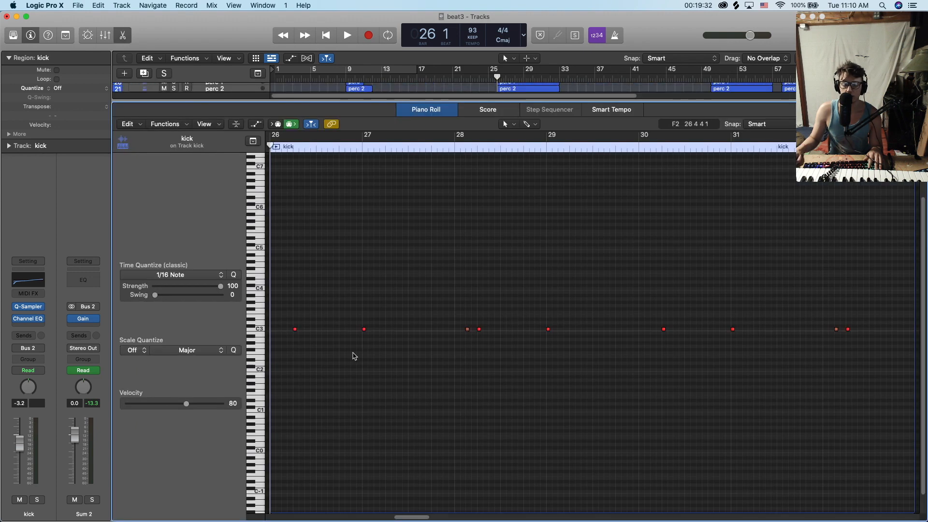
{"action": "left_click", "coordinate": [28, 307]}
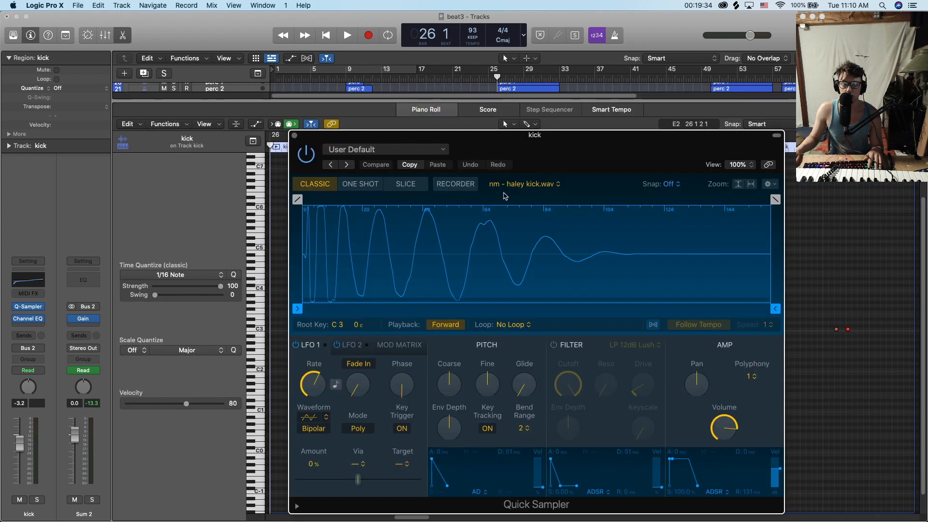
{"action": "left_click", "coordinate": [294, 136]}
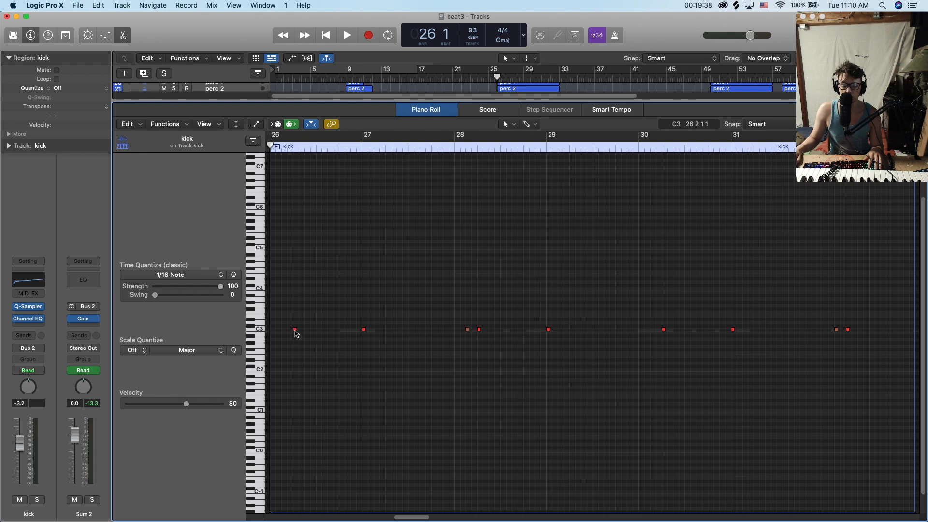
{"action": "key", "text": "e"}
{"action": "left_click", "coordinate": [489, 319]}
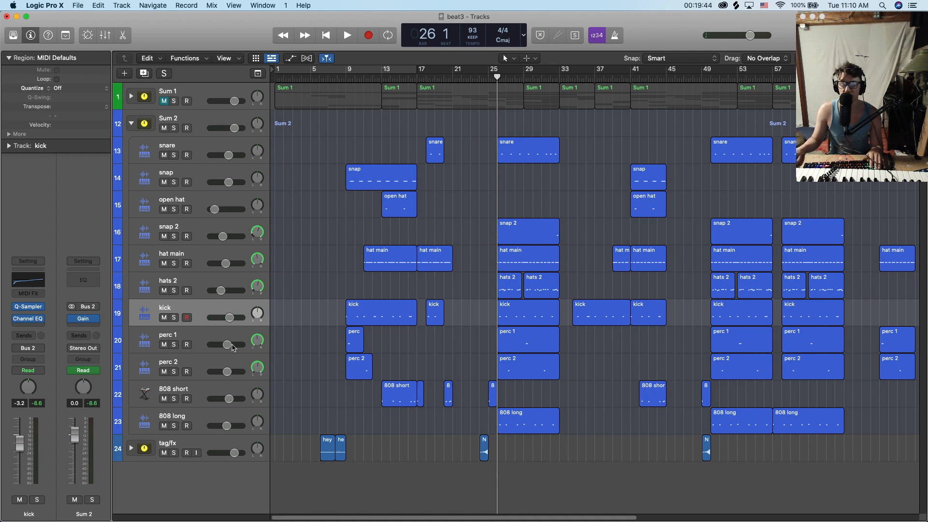
Select the bar 26 808 long region, review the track's Quick Sampler settings, and close the plug-in.
{"action": "left_click", "coordinate": [521, 425]}
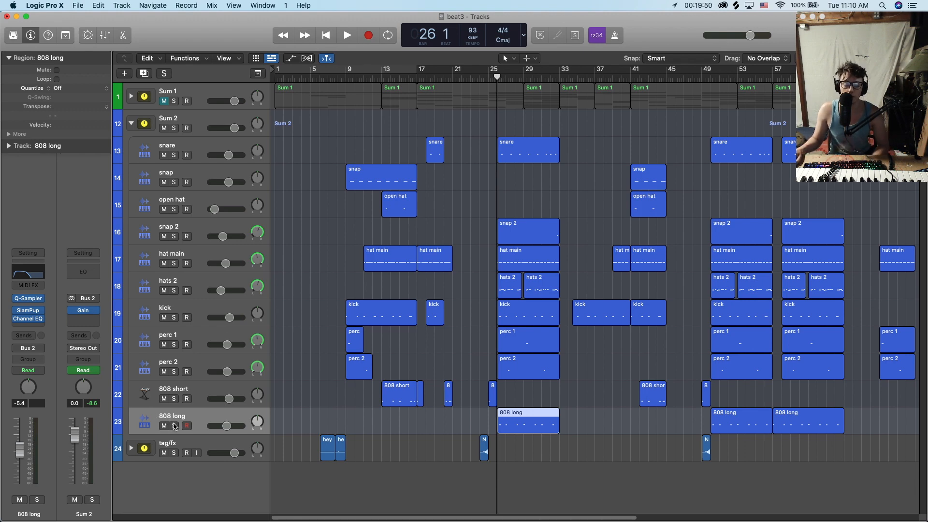
{"action": "left_click", "coordinate": [28, 298]}
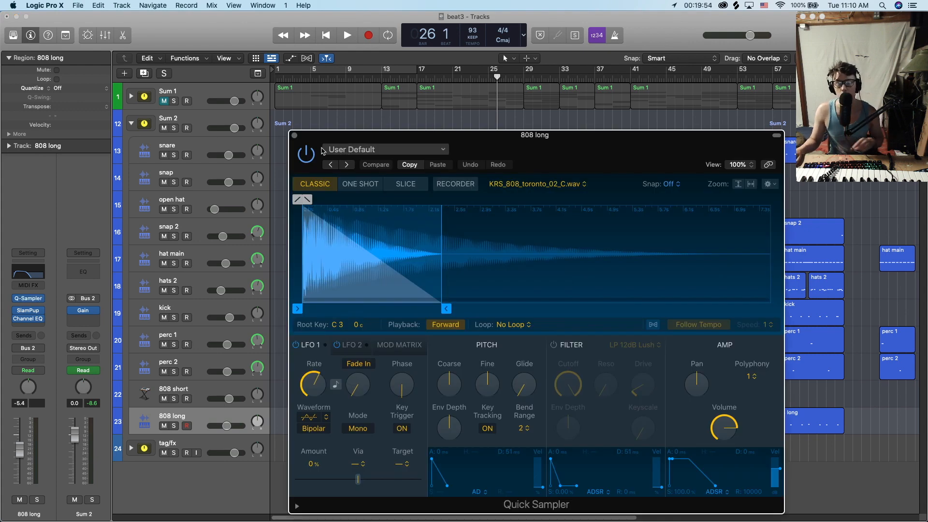
{"action": "left_click", "coordinate": [295, 135]}
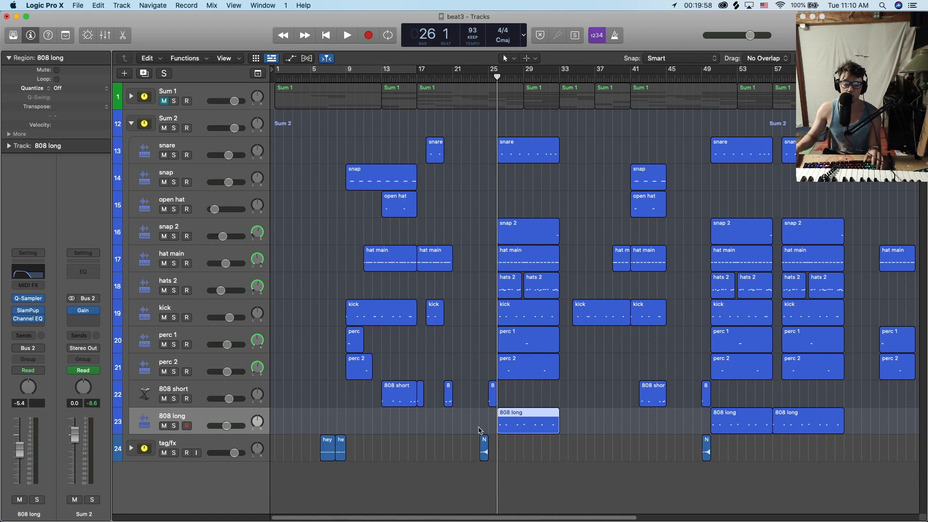
Open the bar 26 808 long region in the Piano Roll, audition its first two notes, and close the editor.
{"action": "double_click", "coordinate": [518, 425]}
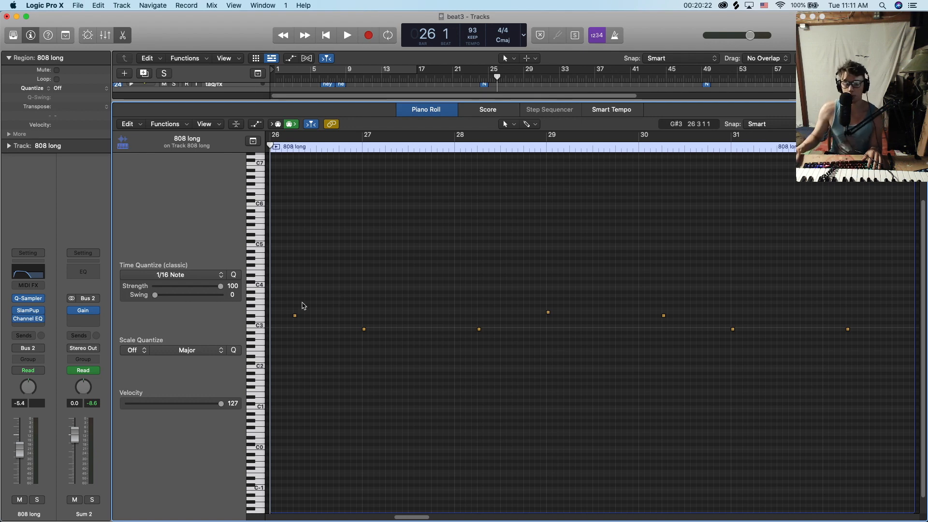
{"action": "left_click", "coordinate": [295, 316]}
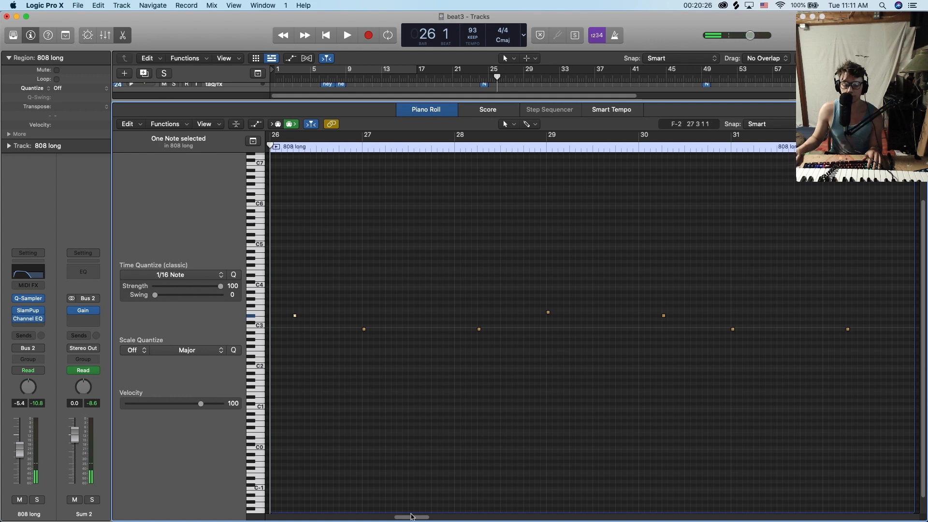
{"action": "scroll", "coordinate": [409, 515], "scroll_direction": "left", "scroll_amount": 5}
{"action": "left_click", "coordinate": [415, 325]}
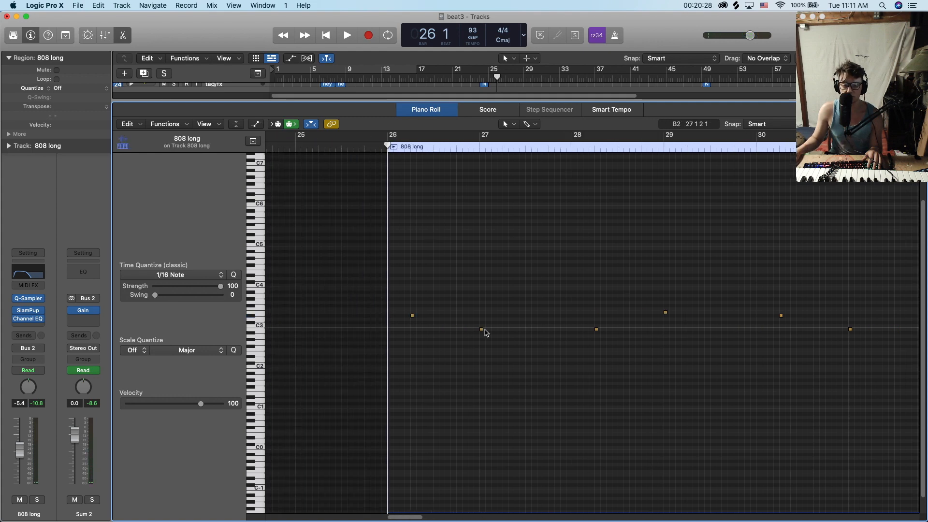
{"action": "left_click", "coordinate": [481, 329]}
{"action": "left_click", "coordinate": [468, 301]}
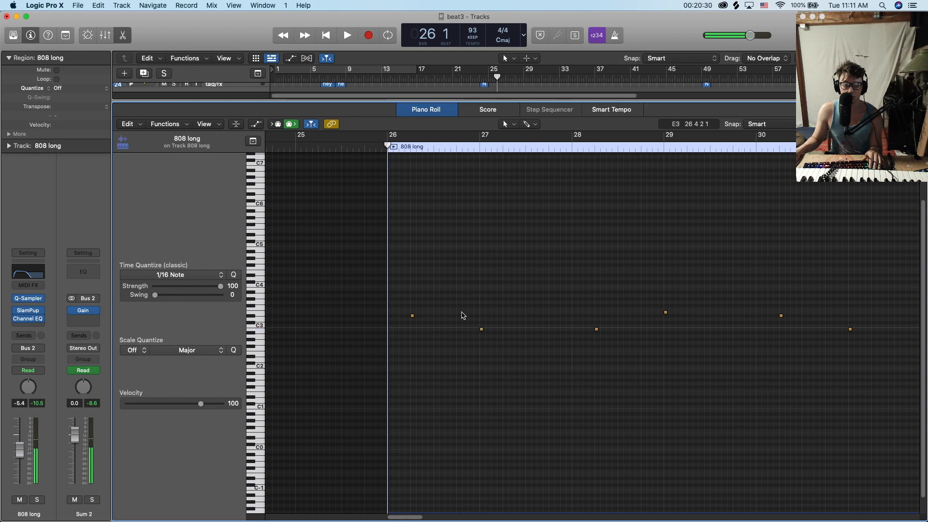
{"action": "key", "text": "e"}
Expand the Sum 1 stack, audition the first bar 26 note of the piano region in the Piano Roll, and close it.
{"action": "left_click", "coordinate": [131, 97]}
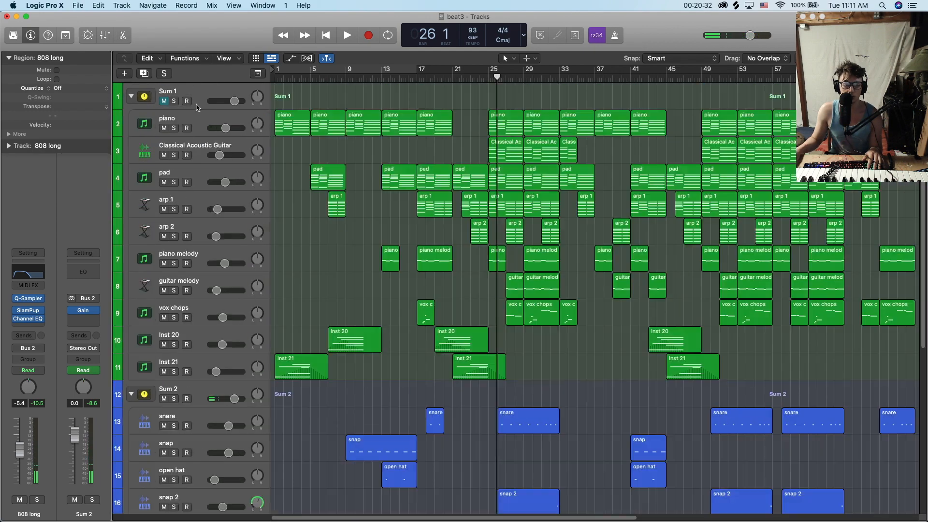
{"action": "double_click", "coordinate": [508, 109]}
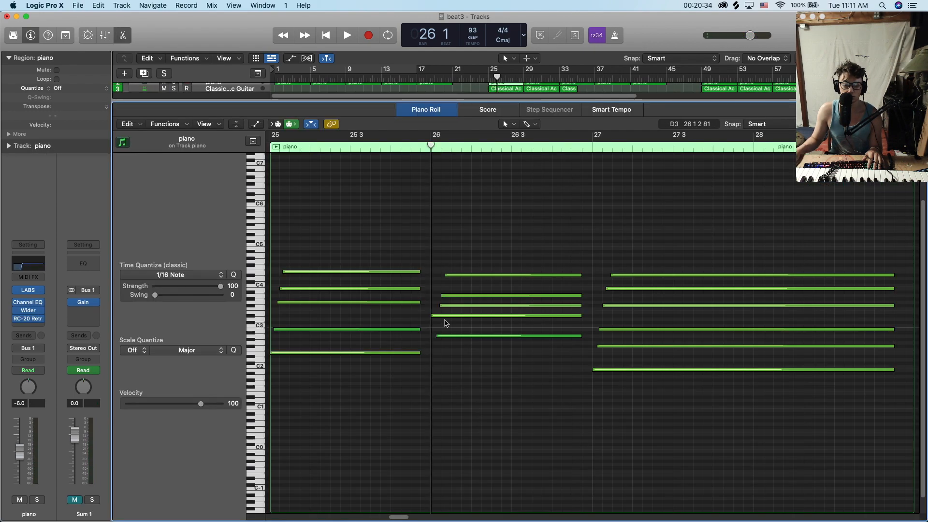
{"action": "left_click", "coordinate": [438, 316]}
{"action": "key", "text": "e"}
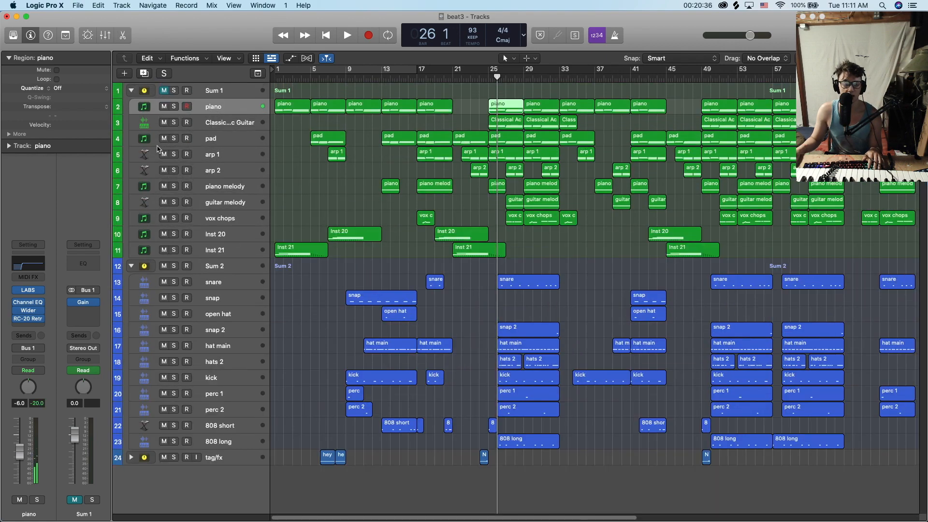
Collapse the Sum 1 stack, audition the first bar 26 808 long note in the Piano Roll, and close the editor.
{"action": "left_click", "coordinate": [130, 92]}
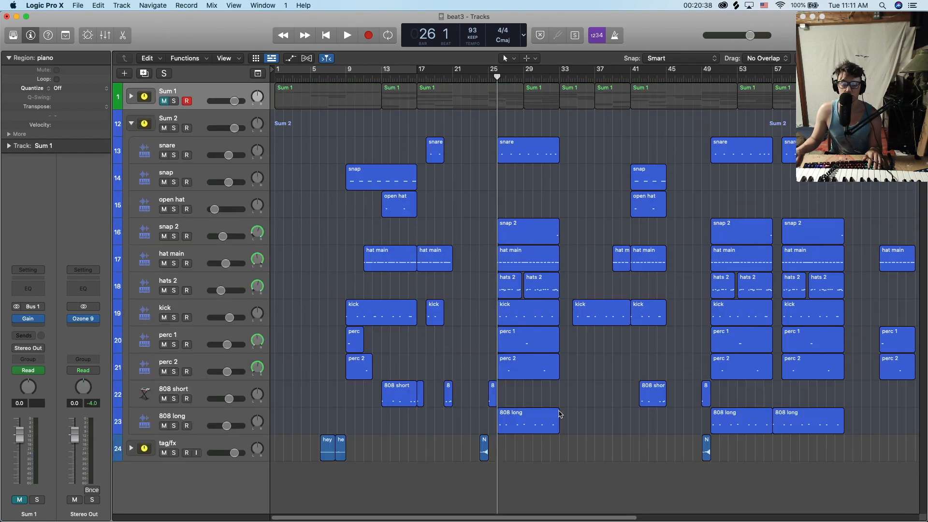
{"action": "double_click", "coordinate": [521, 419]}
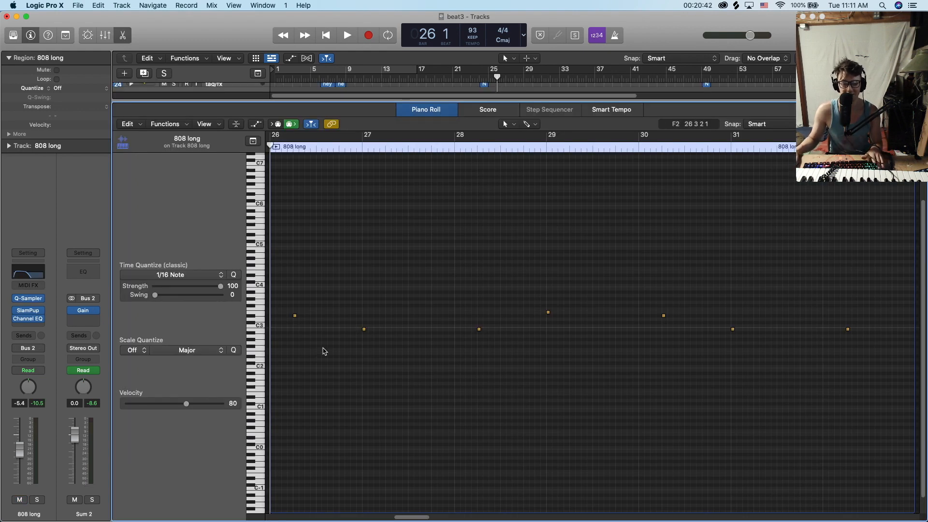
{"action": "left_click", "coordinate": [295, 316]}
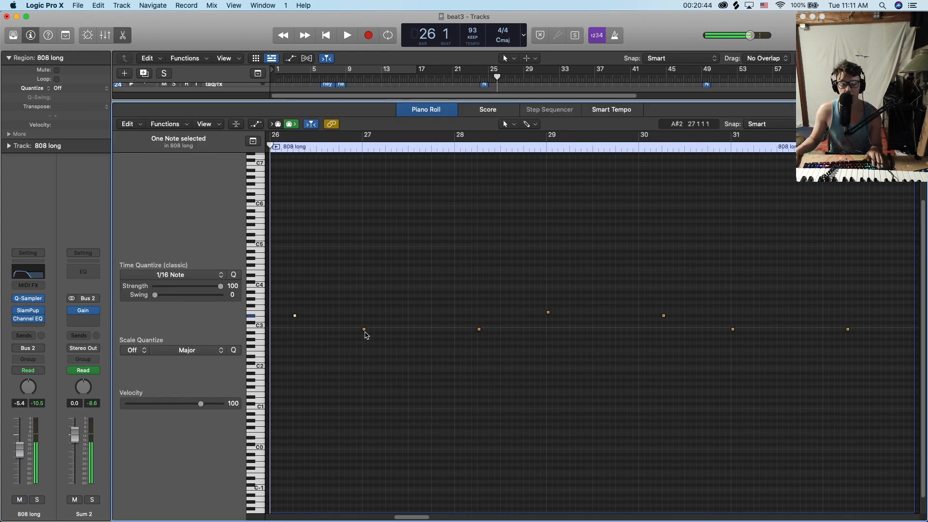
{"action": "left_click", "coordinate": [404, 319]}
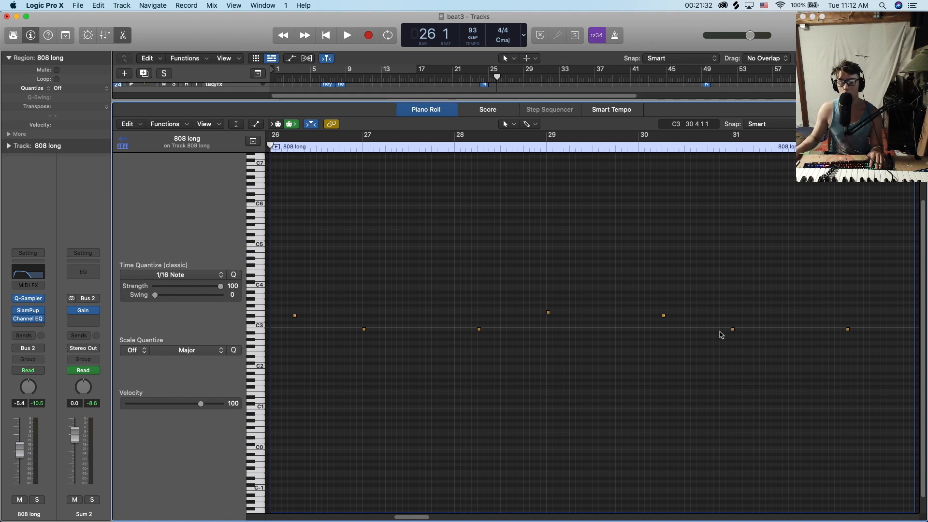
{"action": "key", "text": "p"}
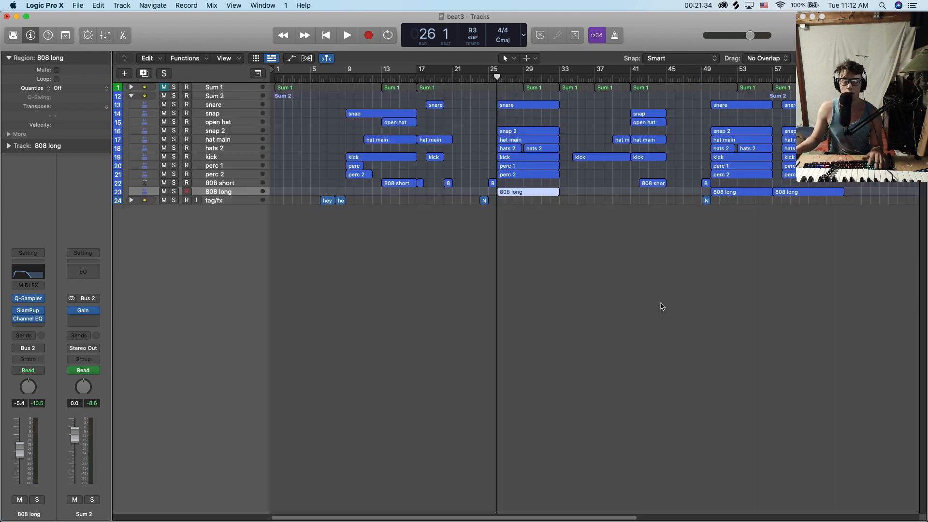
Open the bar 26 kick region in the Piano Roll to compare its pattern with the 808 long, and close the editor.
{"action": "left_click", "coordinate": [443, 322]}
{"action": "left_click", "coordinate": [455, 313]}
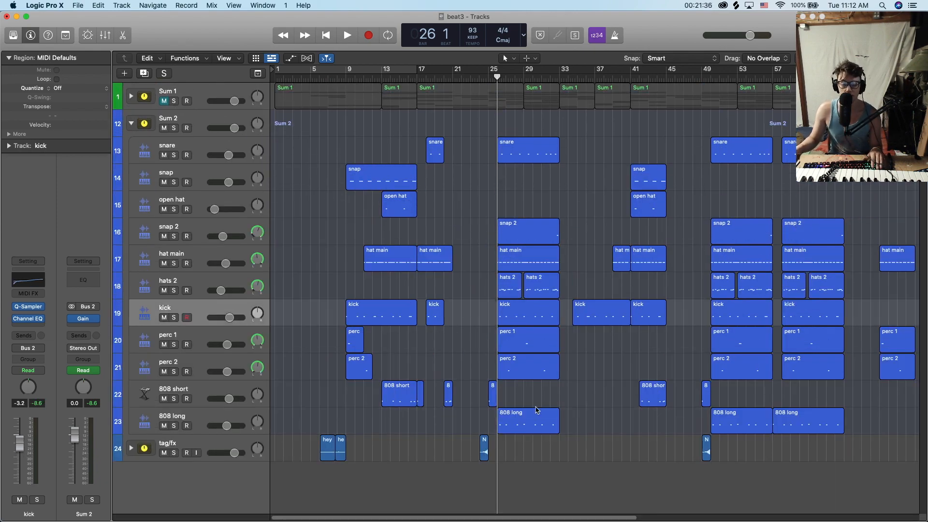
{"action": "left_click", "coordinate": [518, 427]}
{"action": "double_click", "coordinate": [529, 314]}
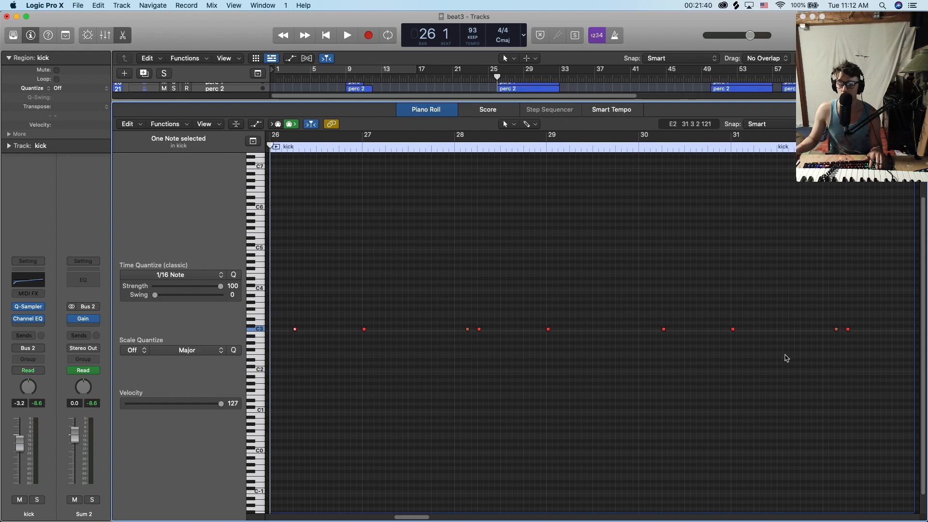
{"action": "key", "text": "e"}
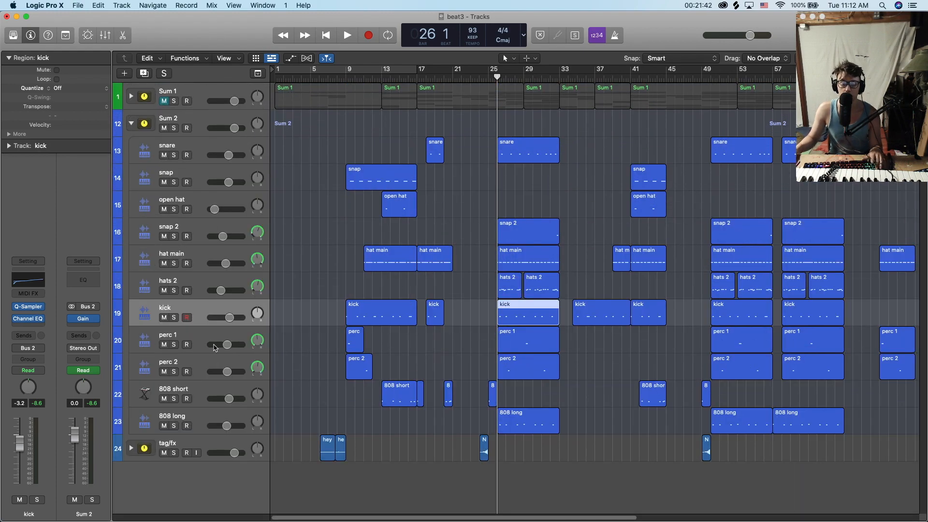
Solo the kick, 808 long, hats 2, hat main and snare tracks.
{"action": "left_click", "coordinate": [172, 317]}
{"action": "left_click", "coordinate": [174, 426]}
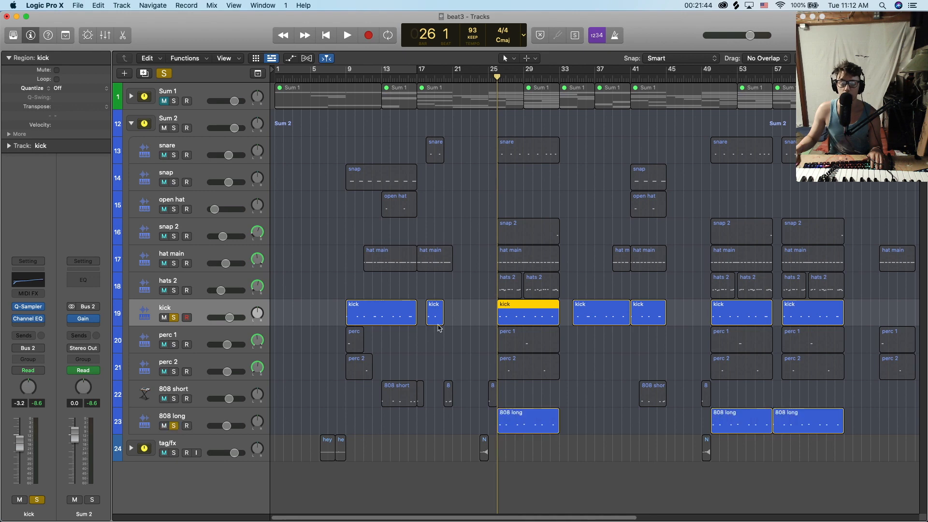
{"action": "left_click", "coordinate": [174, 290]}
{"action": "left_click", "coordinate": [174, 263]}
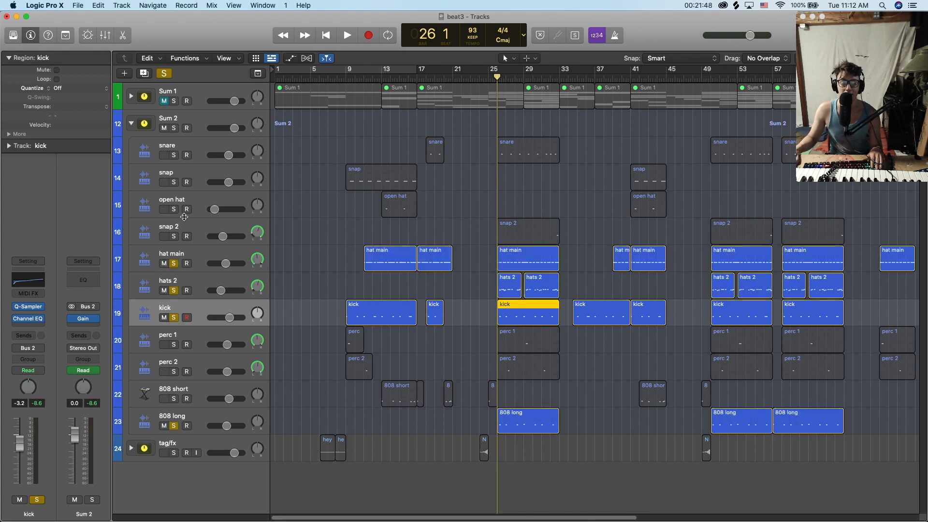
{"action": "left_click", "coordinate": [173, 155]}
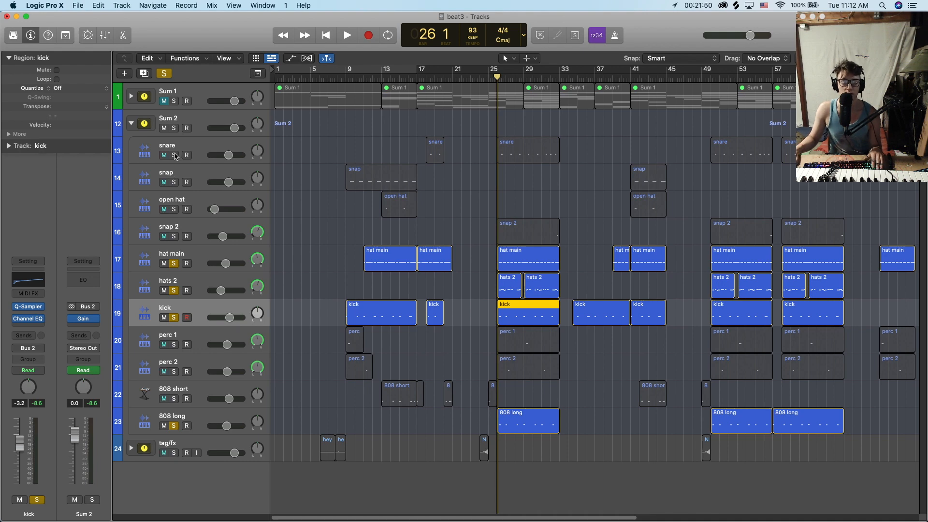
Play the soloed drums and 808 from bar 26, stop playback, and clear all solos.
{"action": "key", "text": "space"}
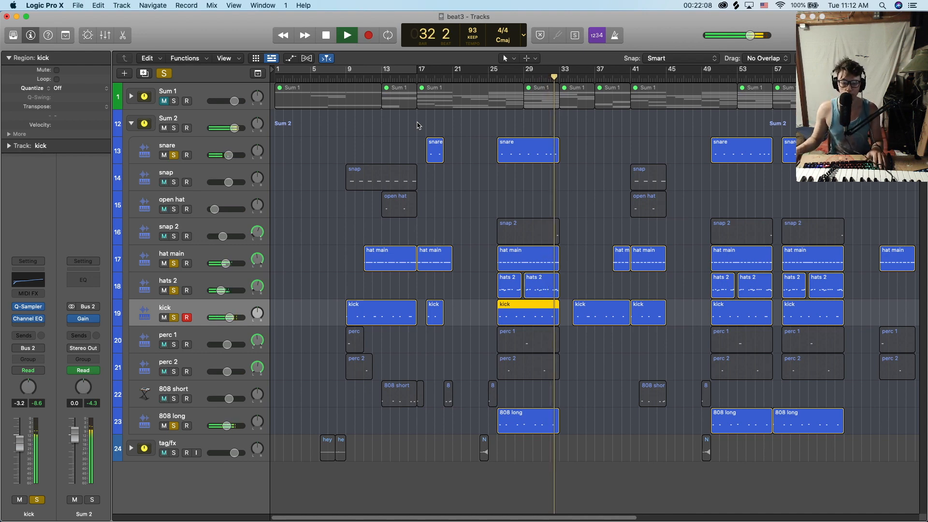
{"action": "key", "text": "space"}
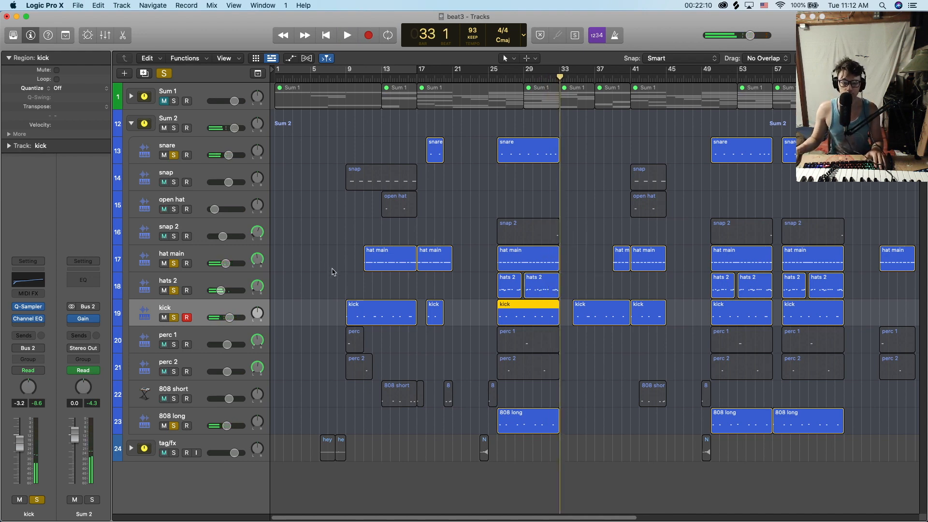
{"action": "left_click", "coordinate": [164, 73]}
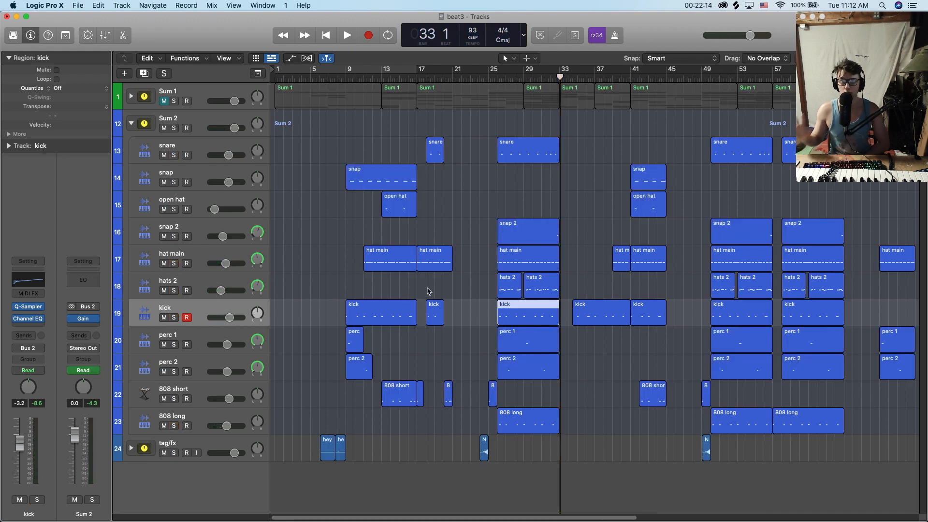
Step through the bar 26 hat and percussion regions and audition the perc 1 and perc 2 sounds.
{"action": "left_click", "coordinate": [514, 267]}
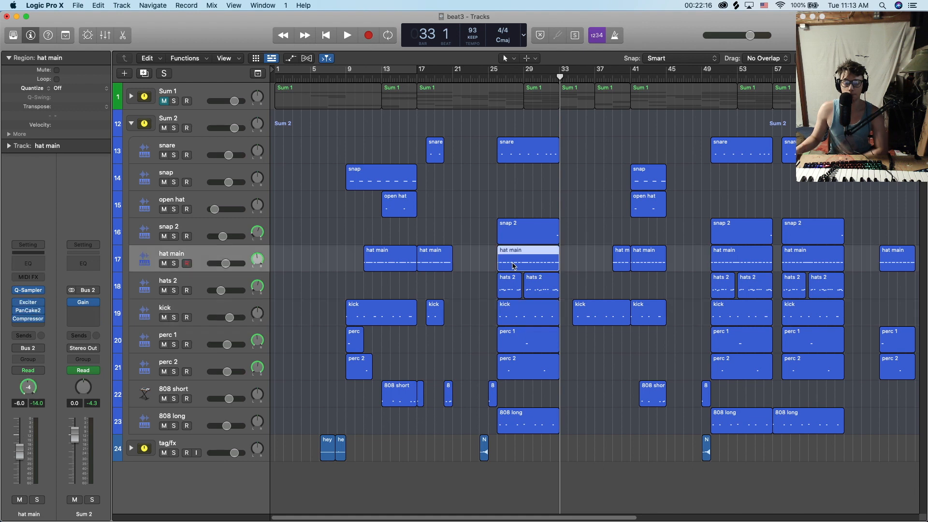
{"action": "left_click", "coordinate": [513, 288]}
{"action": "key", "text": "Up"}
{"action": "key", "text": "Up"}
{"action": "key", "text": "Down"}
{"action": "key", "text": "Down"}
{"action": "key", "text": "Down"}
{"action": "key", "text": "Down"}
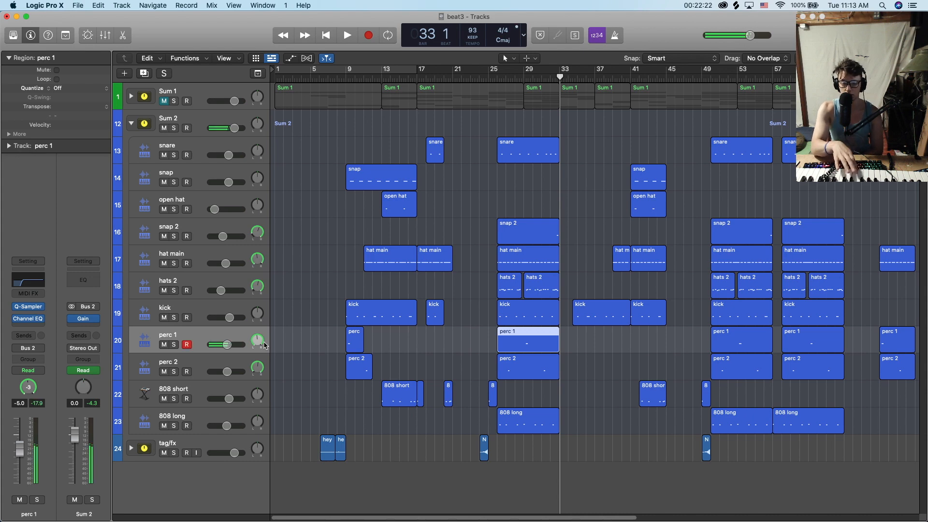
{"action": "left_click", "coordinate": [207, 364]}
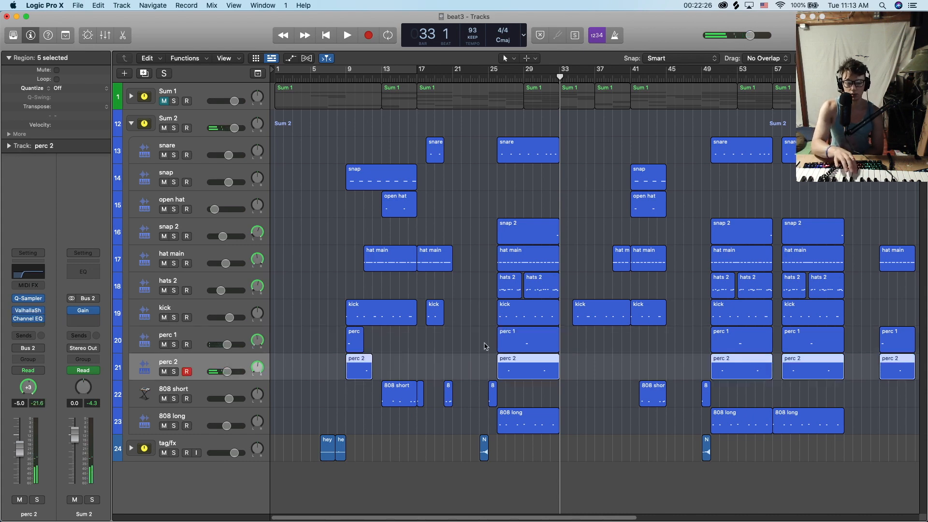
Examine the bar 26 snare, perc 1 and perc 2 regions together in the Piano Roll, audition the percussion notes, and close it.
{"action": "left_click_drag", "start_coordinate": [484, 342], "coordinate": [545, 361]}
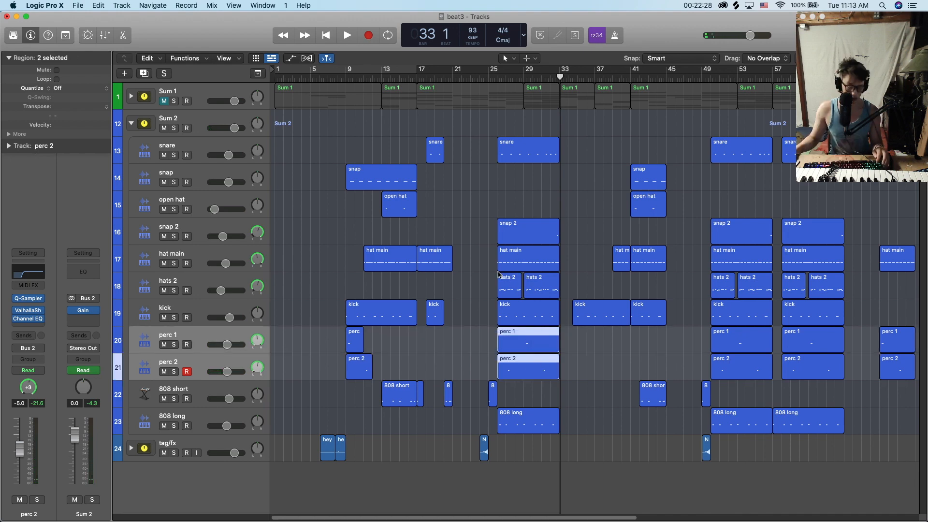
{"action": "left_click", "coordinate": [503, 145], "text": "shift"}
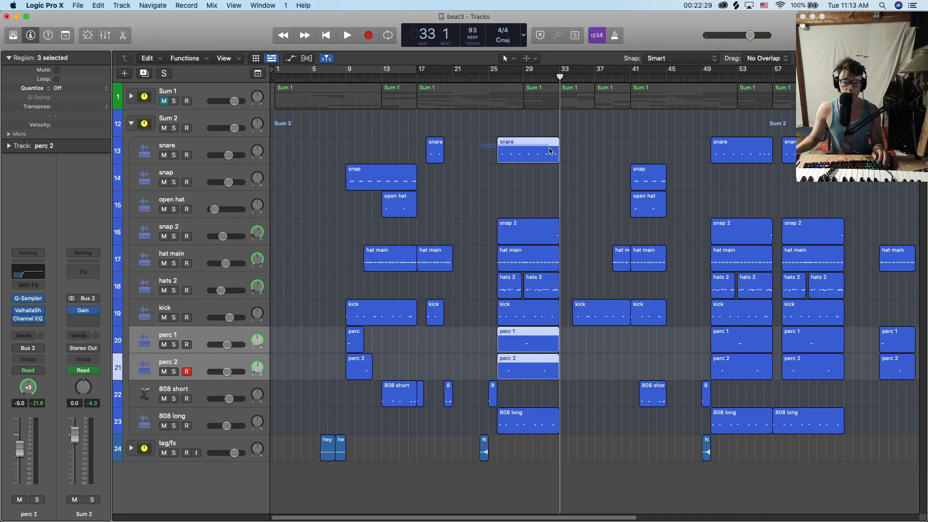
{"action": "double_click", "coordinate": [525, 345]}
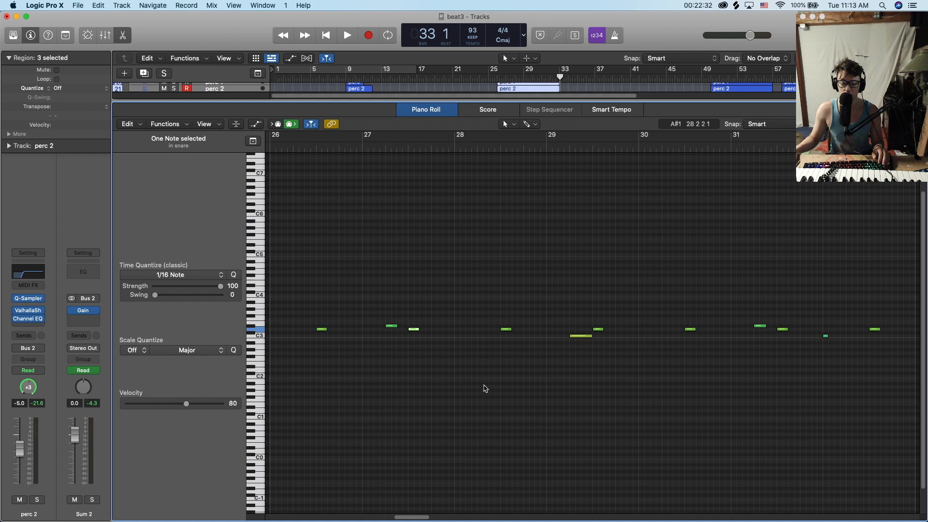
{"action": "left_click_drag", "start_coordinate": [421, 513], "coordinate": [417, 519]}
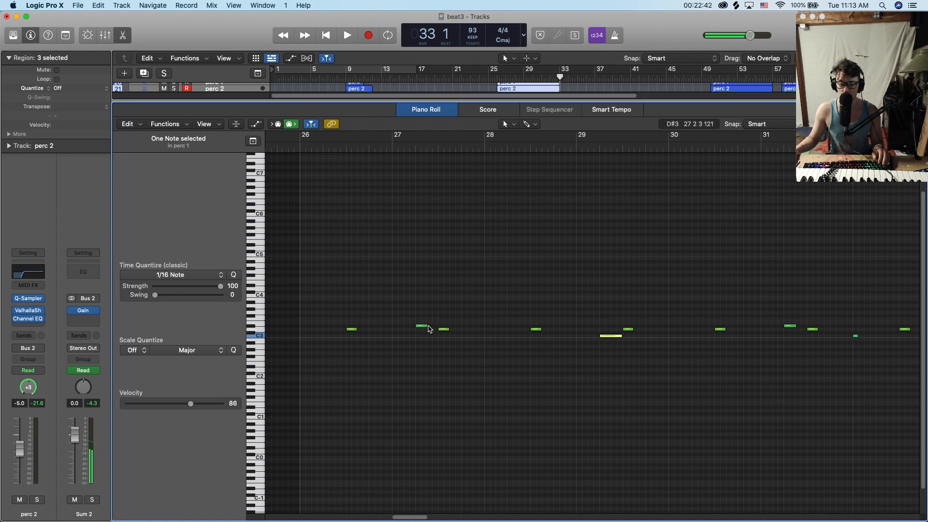
{"action": "left_click", "coordinate": [422, 326]}
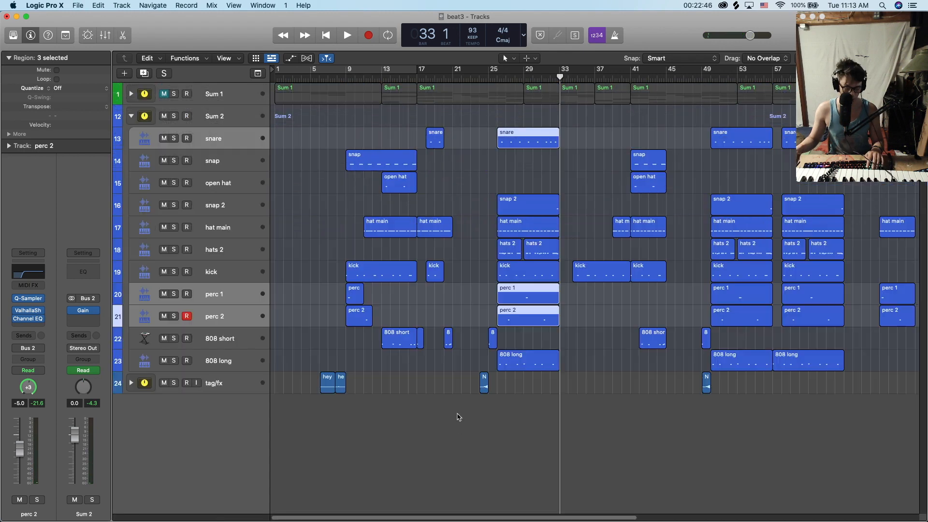
{"action": "key", "text": "e"}
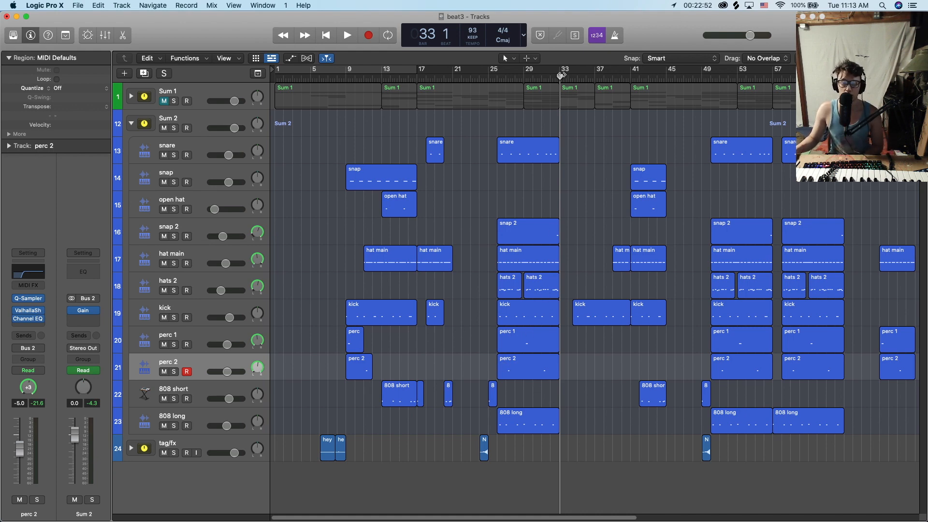
Play the snap 2 track soloed from bar 32 beat 3, stop playback, and turn its solo off.
{"action": "left_click_drag", "start_coordinate": [560, 75], "coordinate": [555, 76]}
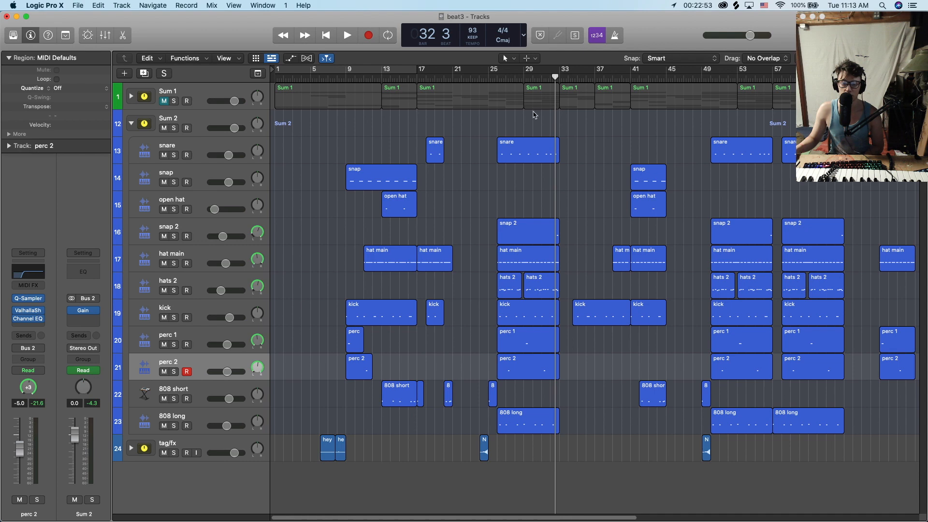
{"action": "left_click", "coordinate": [182, 234]}
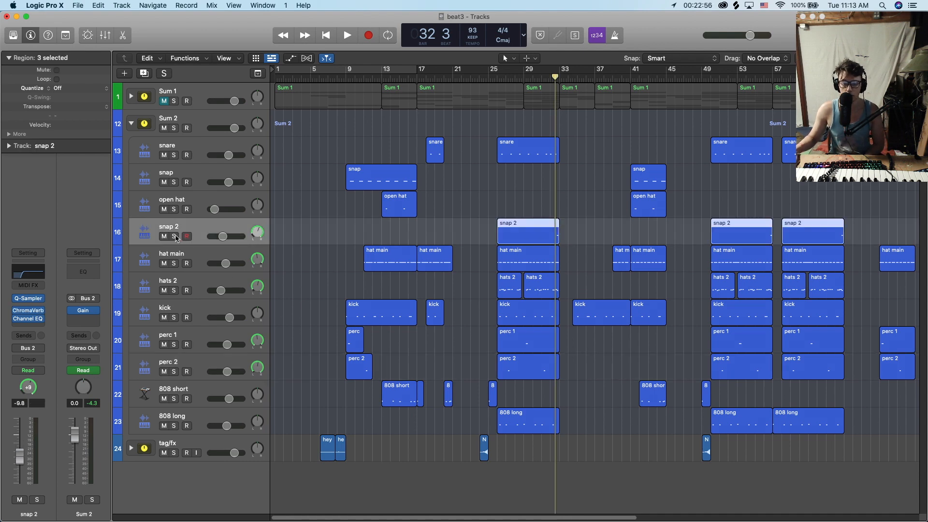
{"action": "left_click", "coordinate": [174, 237]}
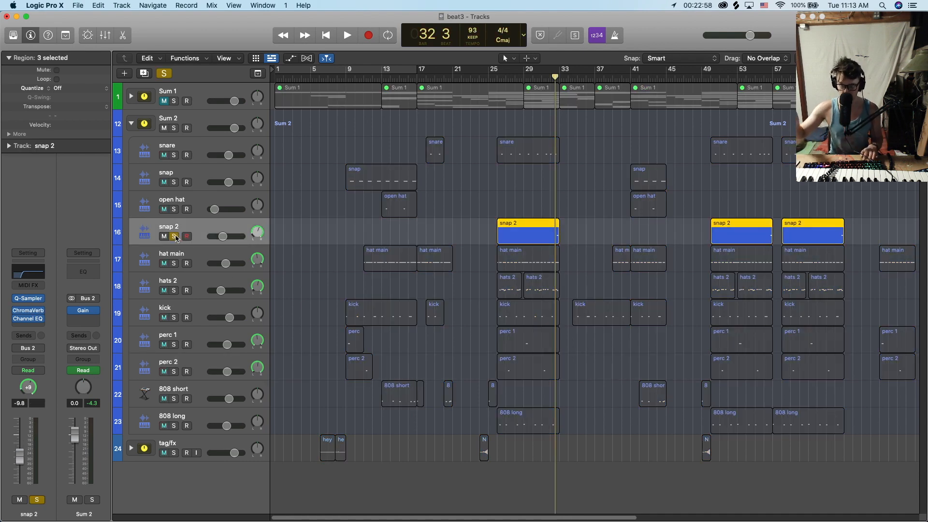
{"action": "key", "text": "space"}
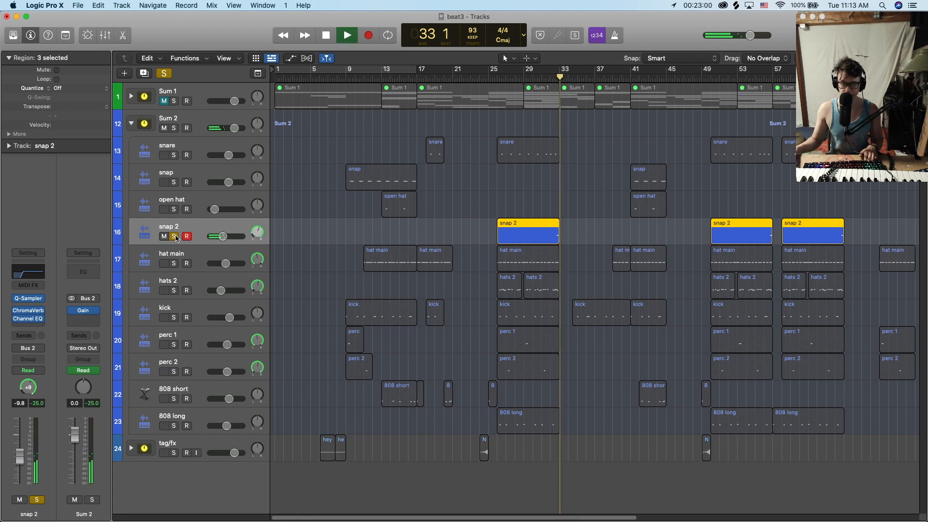
{"action": "key", "text": "space"}
{"action": "left_click", "coordinate": [175, 236]}
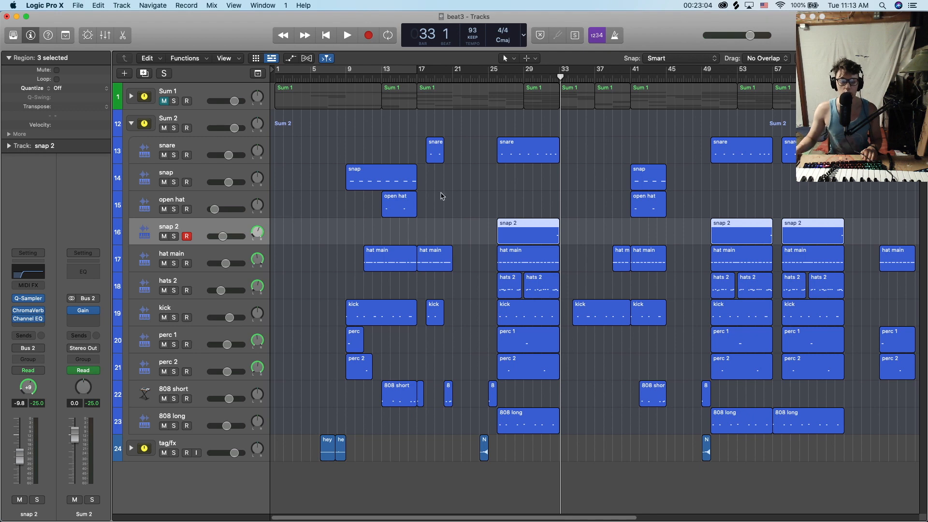
Move the playhead to bar 9 and audition the snap and open hat tracks.
{"action": "left_click", "coordinate": [201, 174]}
{"action": "left_click_drag", "start_coordinate": [560, 76], "coordinate": [346, 95]}
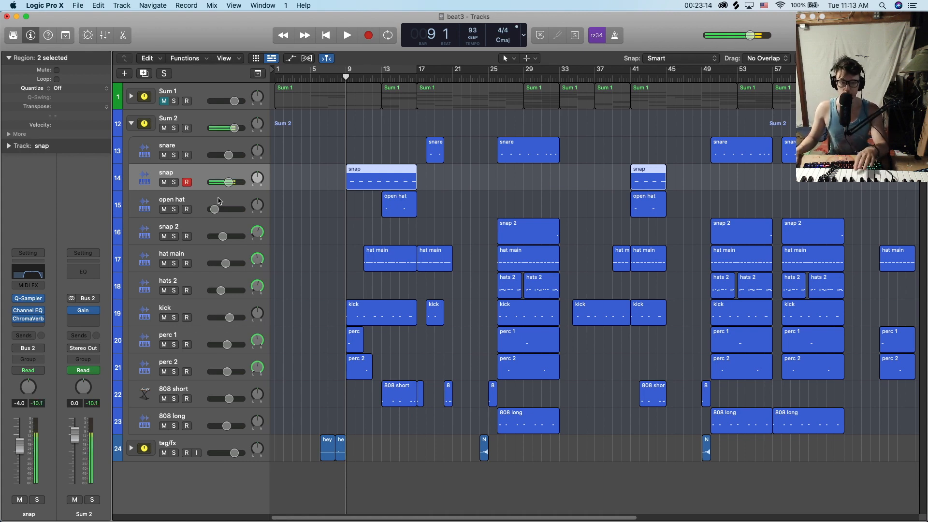
{"action": "left_click", "coordinate": [202, 203]}
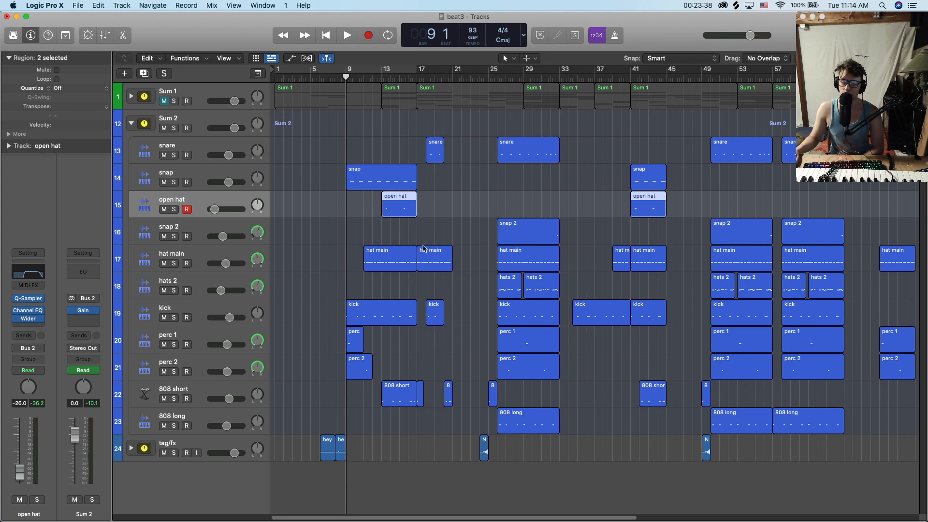
Collapse the Sum 2 stack and unmute the Sum 1 stack.
{"action": "left_click", "coordinate": [133, 125]}
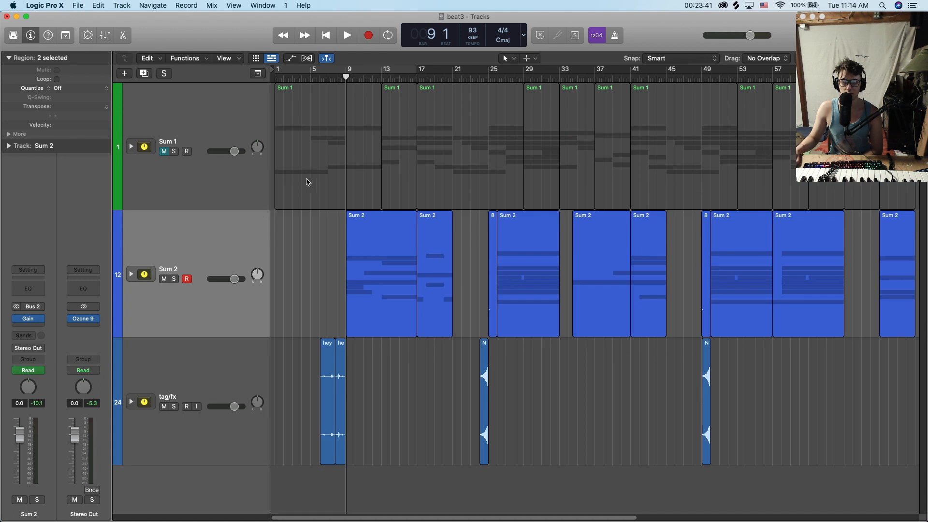
{"action": "left_click", "coordinate": [165, 152]}
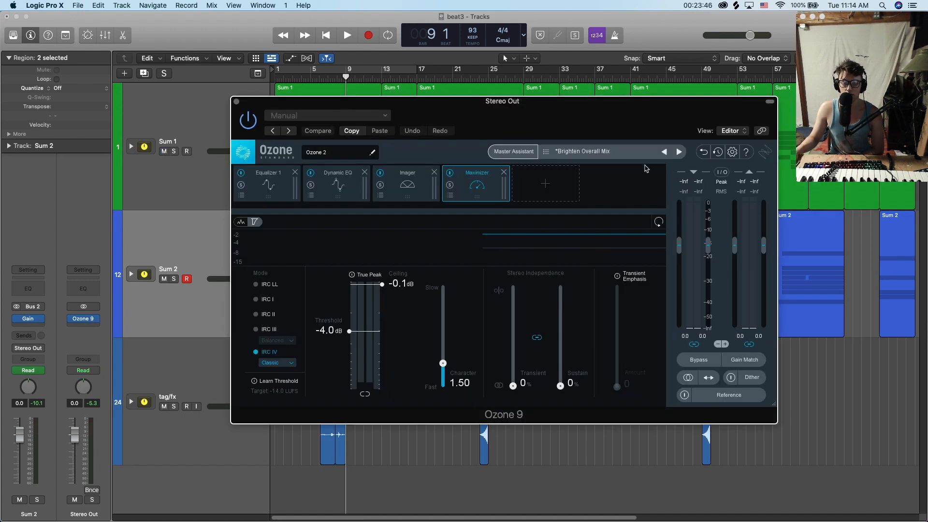
Review the Ozone 9 Maximizer settings on the Stereo Out, close the plug-in, and return the playhead to bar 1.
{"action": "left_click", "coordinate": [236, 103]}
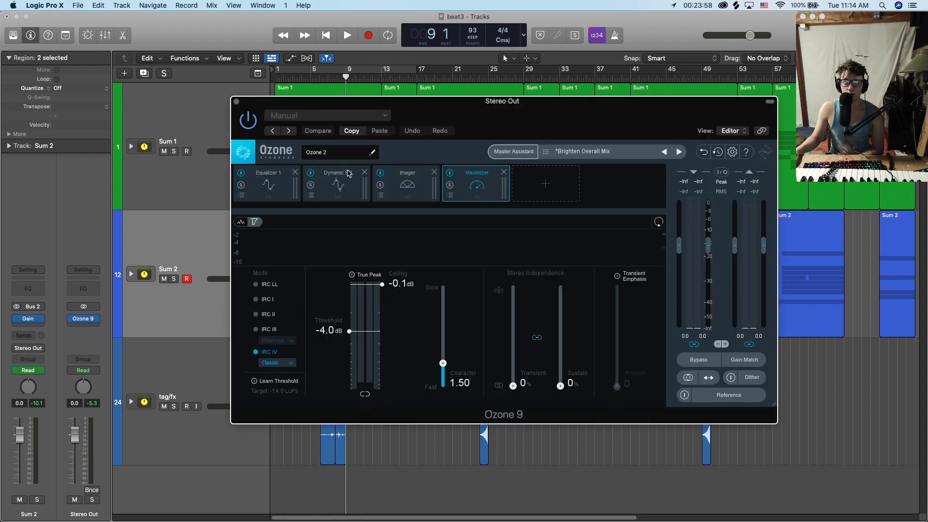
{"action": "left_click", "coordinate": [237, 103]}
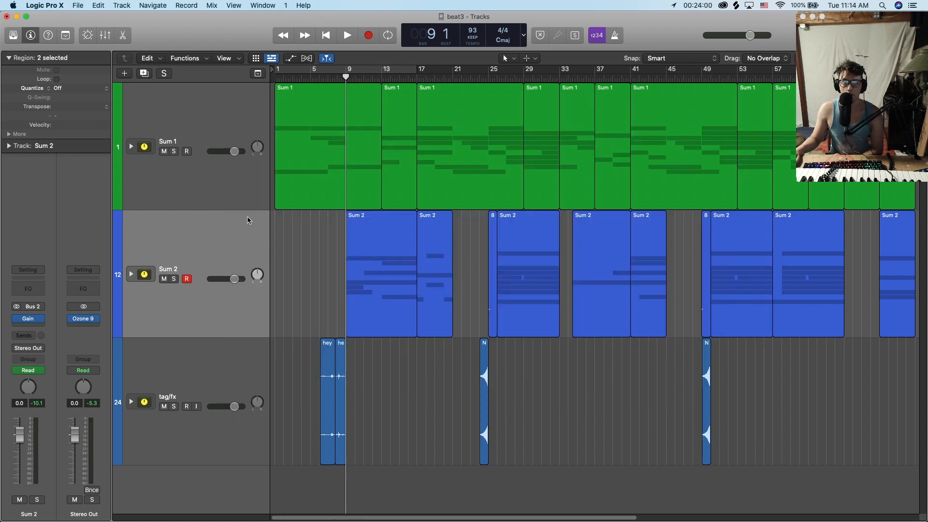
{"action": "left_click", "coordinate": [327, 36]}
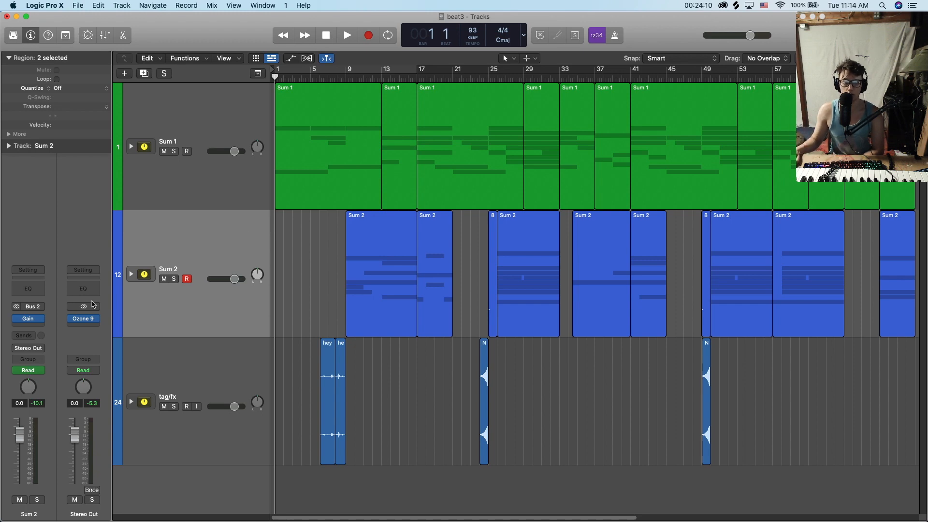
Expand the Sum 2 and Sum 1 track stacks to show all of their individual tracks.
{"action": "left_click", "coordinate": [130, 275]}
{"action": "left_click", "coordinate": [130, 96]}
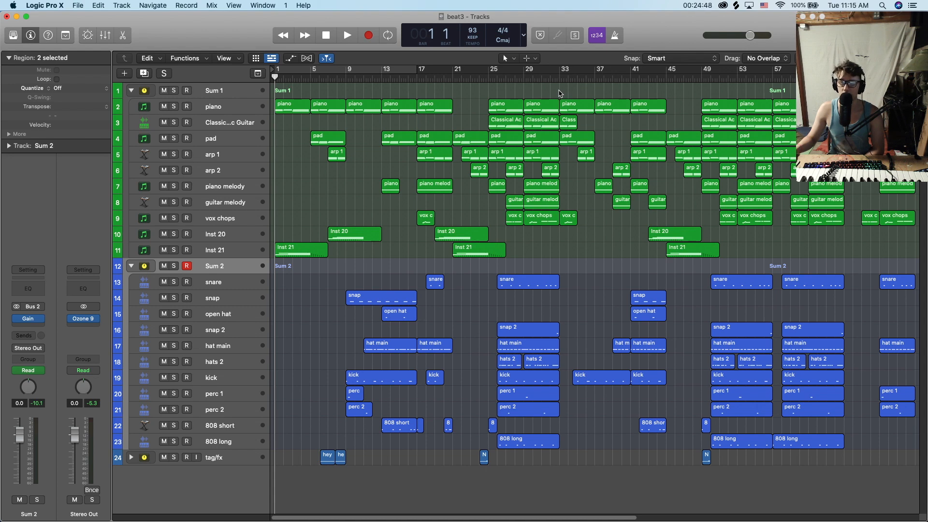
{"action": "left_click", "coordinate": [803, 18]}
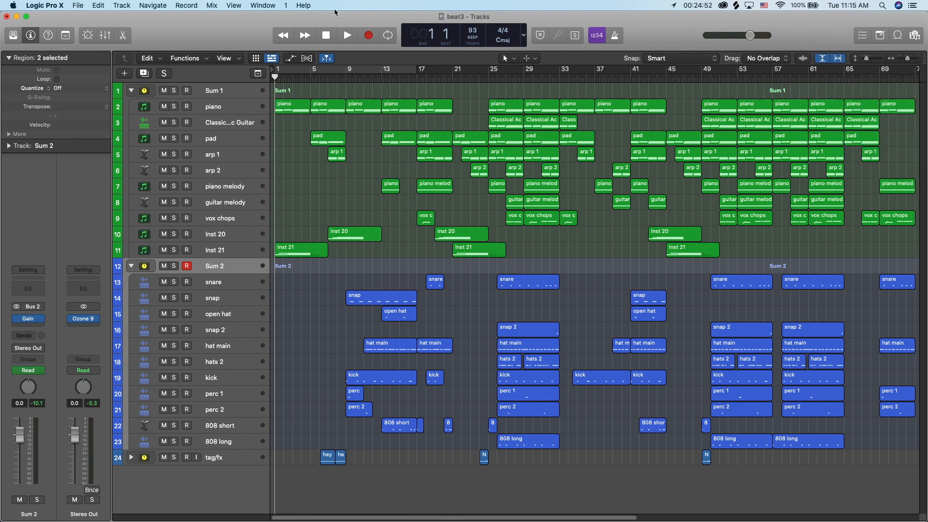
Play the full arrangement from bar 1 with all tracks and stop playback at about bar 33.
{"action": "left_click", "coordinate": [347, 38]}
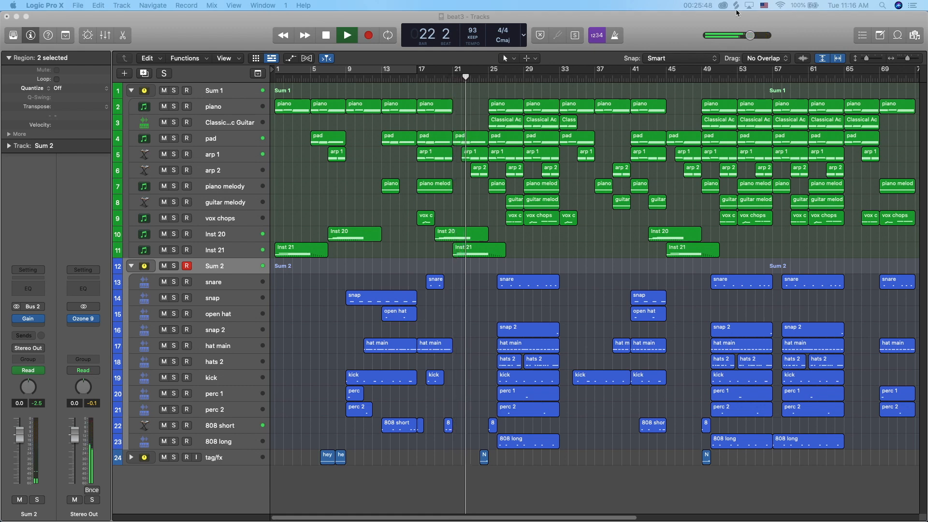
{"action": "left_click", "coordinate": [704, 6]}
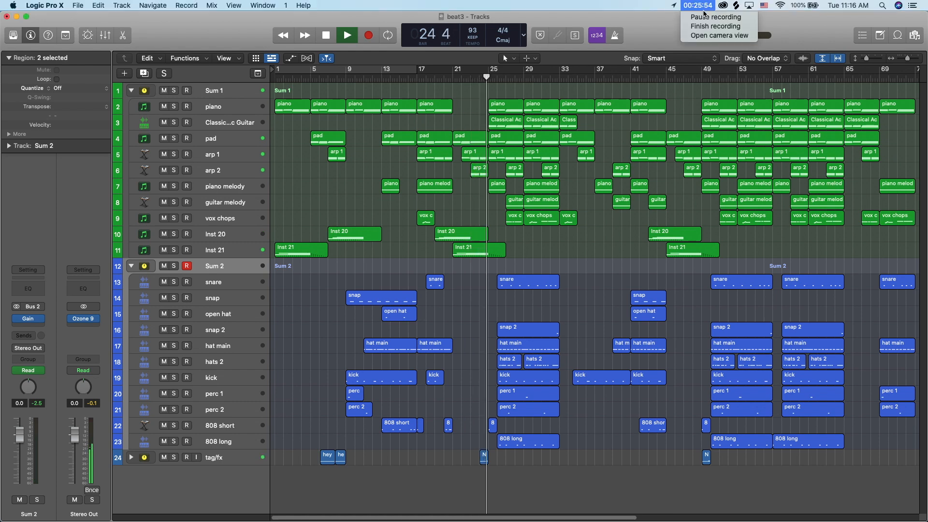
{"action": "left_click", "coordinate": [705, 5]}
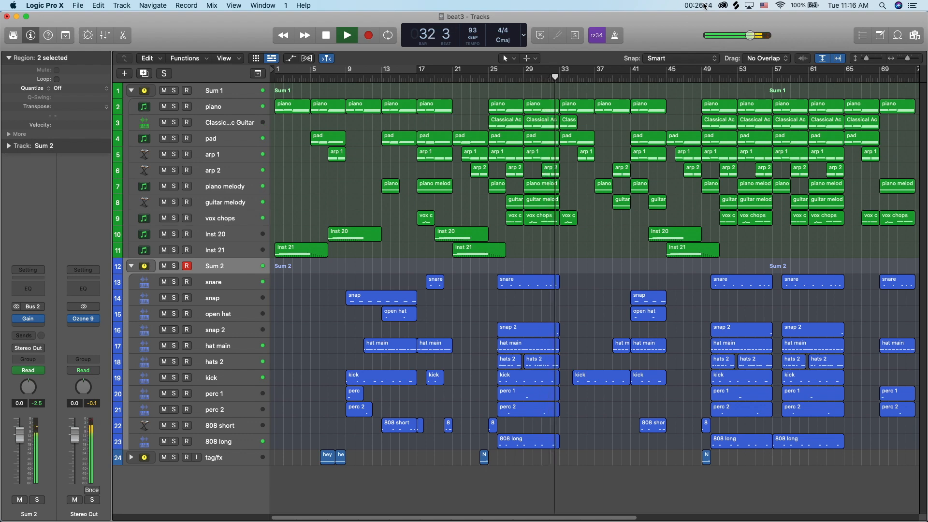
{"action": "key", "text": "space"}
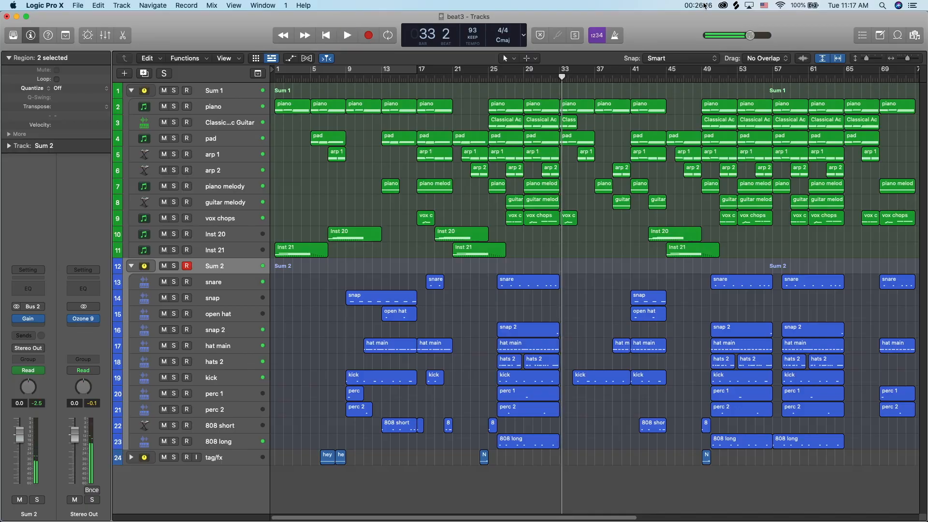